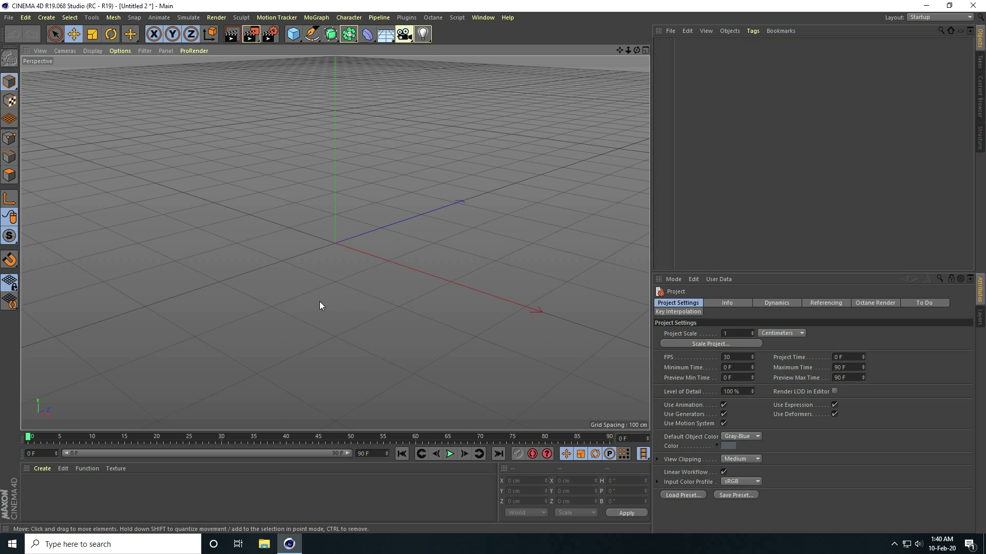
# Add a Plane and set its width and height to 1500 cm
pyautogui.click(293, 34)
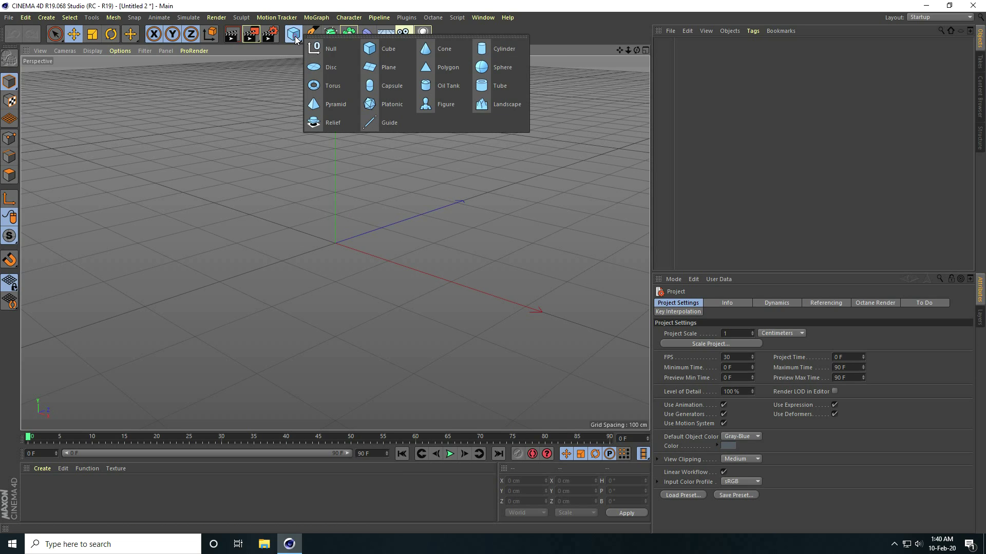
pyautogui.click(372, 69)
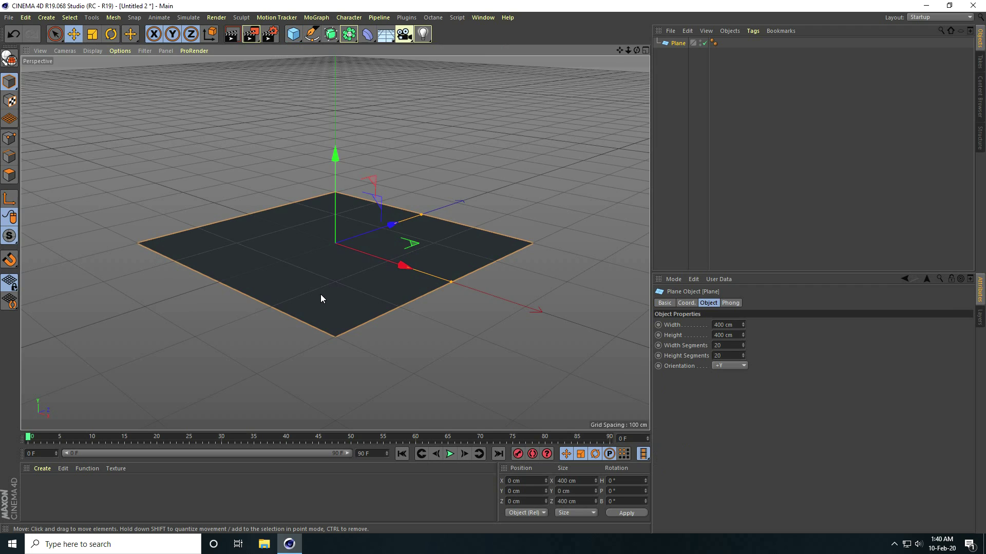
pyautogui.scroll(5, 308, 288)
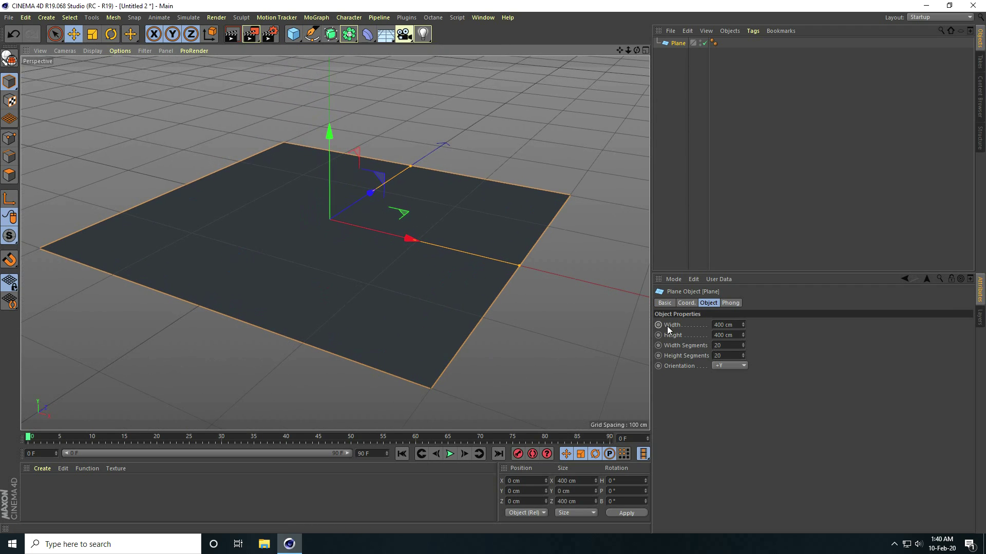
pyautogui.click(736, 323)
pyautogui.write('1500')
pyautogui.press('Return')
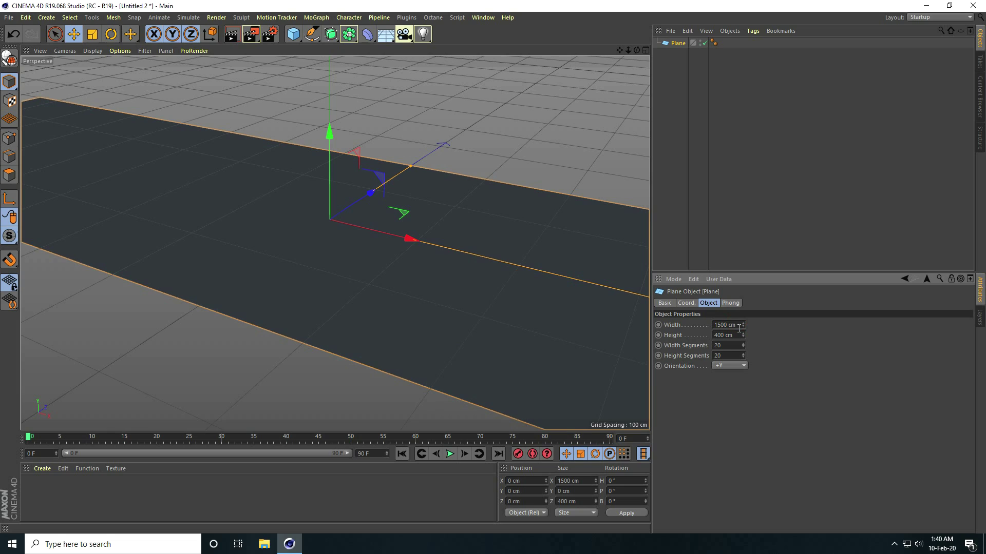
pyautogui.click(736, 335)
pyautogui.write('1500')
pyautogui.press('Return')
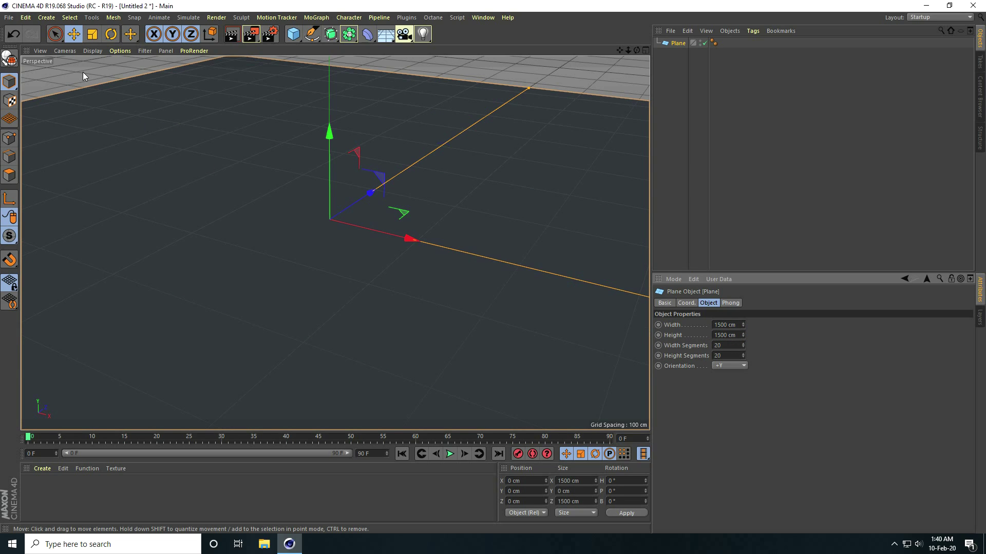
# Switch the viewport display to Gouraud Shading (Lines)
pyautogui.click(92, 51)
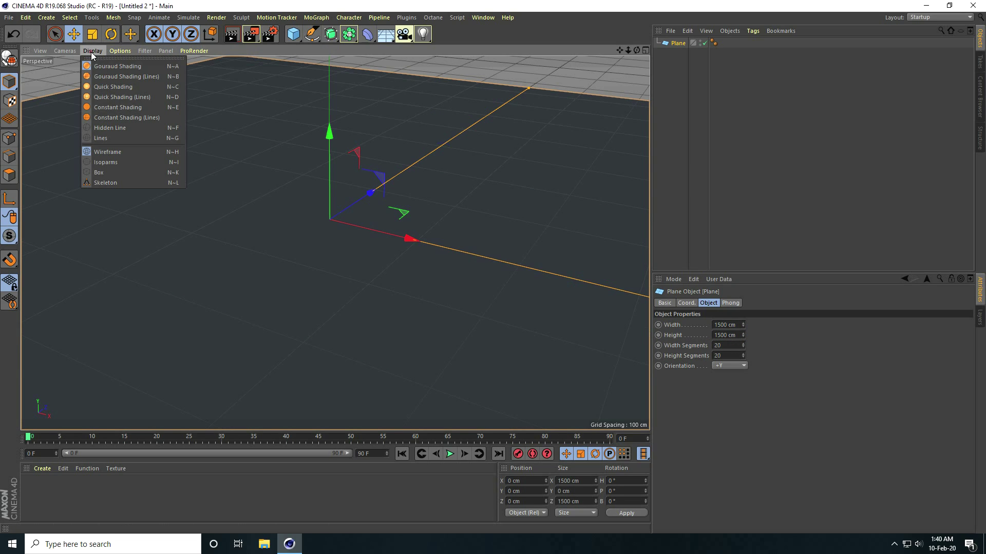
pyautogui.click(104, 76)
pyautogui.scroll(2, 277, 318)
pyautogui.scroll(2, 310, 324)
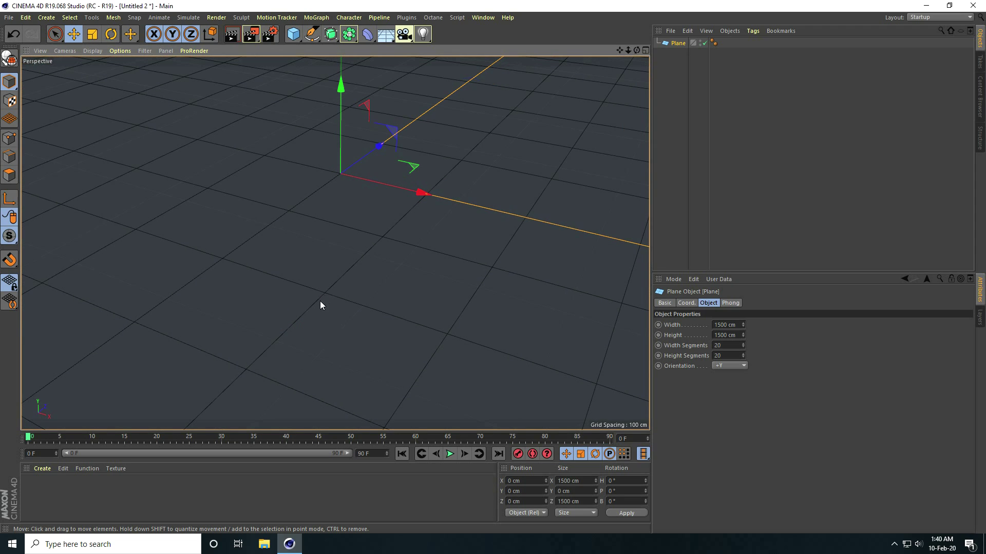
# Give the plane 500 width and 500 height segments
pyautogui.click(723, 345)
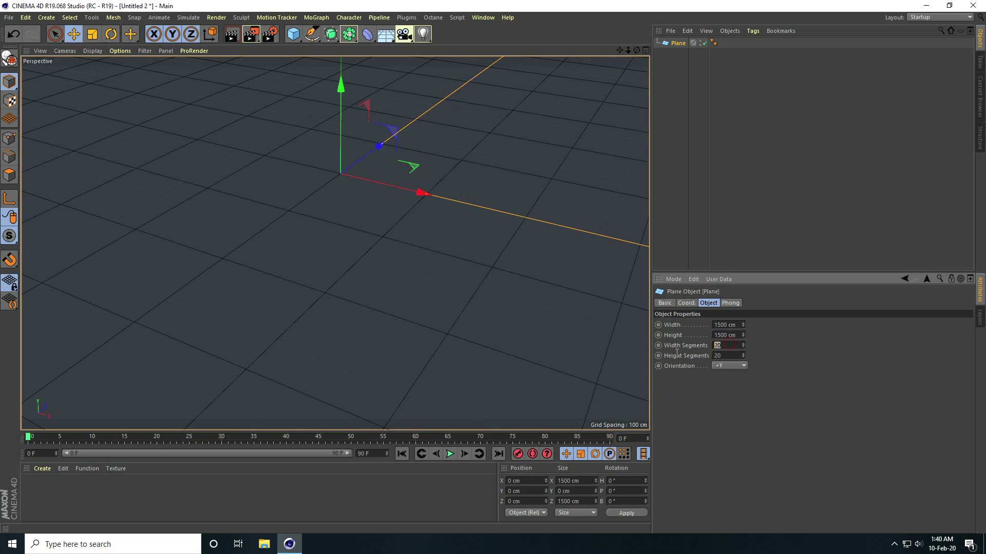
pyautogui.write('500')
pyautogui.press('Tab')
pyautogui.write('500')
pyautogui.press('Return')
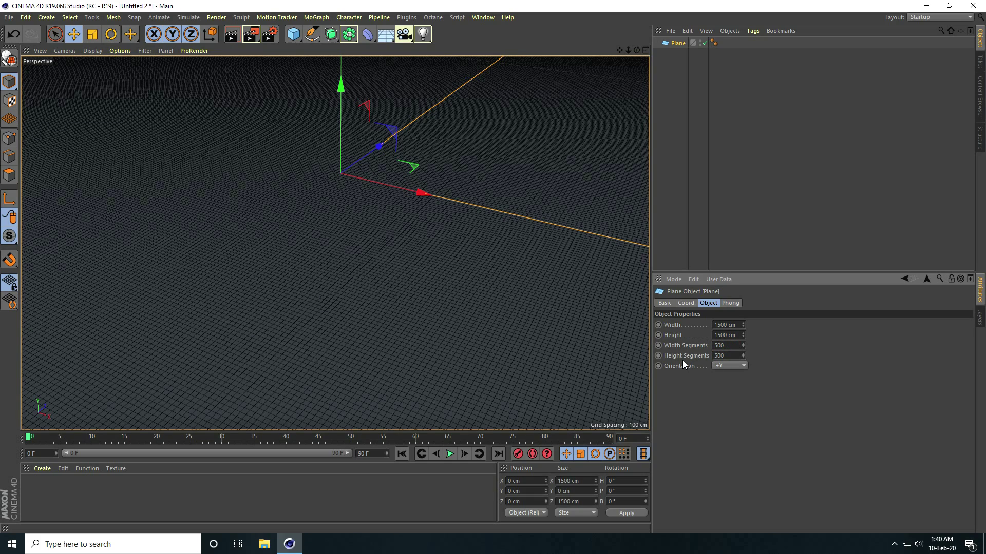
# Add a Displacer deformer nested under the Plane
pyautogui.keyDown('alt'); pyautogui.moveTo(407, 309); pyautogui.dragTo(334, 291); pyautogui.keyUp('alt')
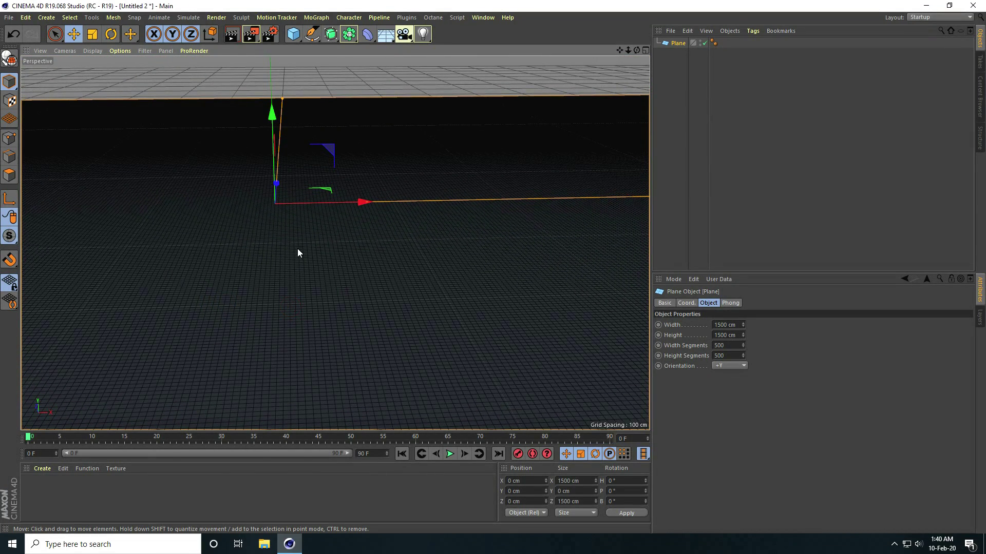
pyautogui.moveTo(367, 33); pyautogui.dragTo(417, 161)
pyautogui.moveTo(677, 44); pyautogui.dragTo(678, 53)
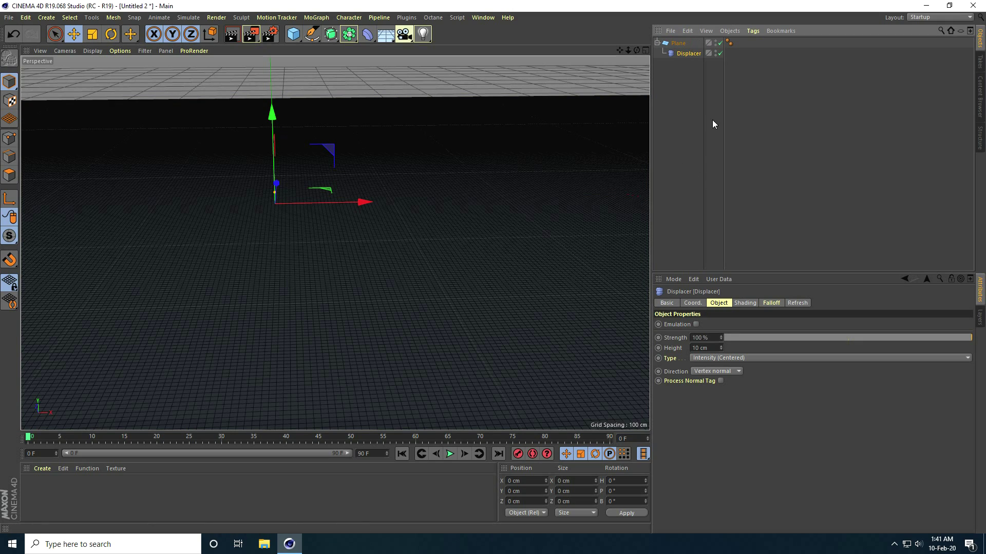
# Set the Displacer's shading shader to Noise
pyautogui.click(746, 304)
pyautogui.click(696, 333)
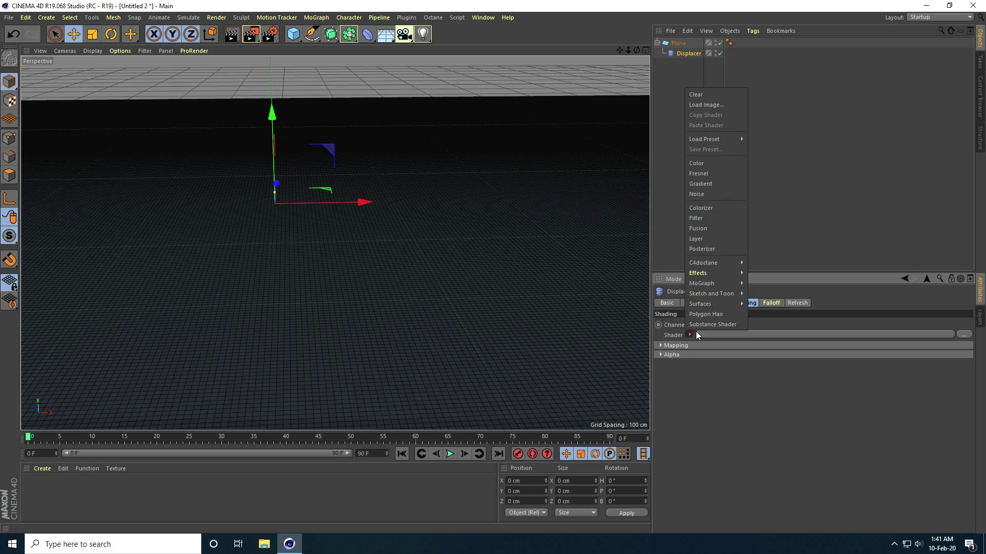
pyautogui.click(701, 192)
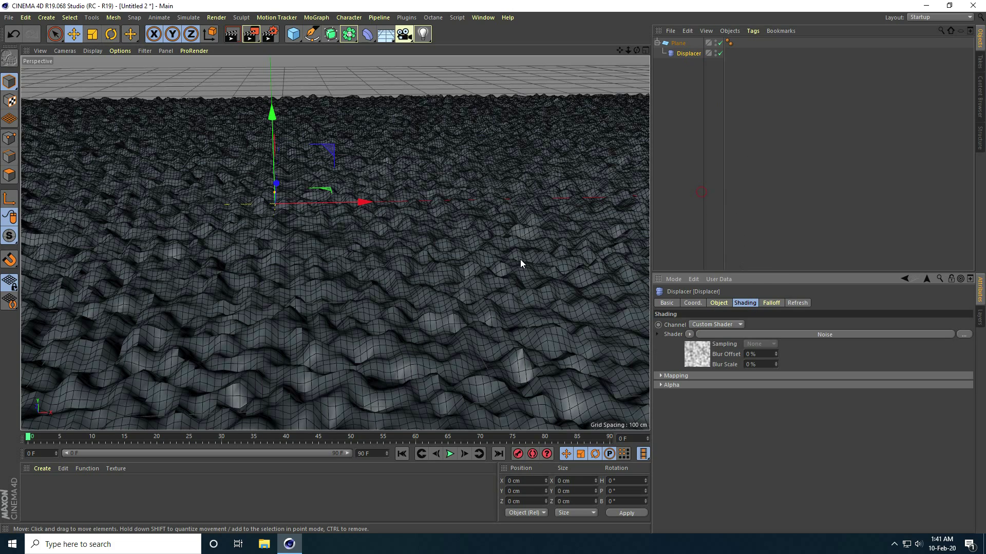
pyautogui.keyDown('alt'); pyautogui.moveTo(319, 281); pyautogui.dragTo(359, 334); pyautogui.keyUp('alt')
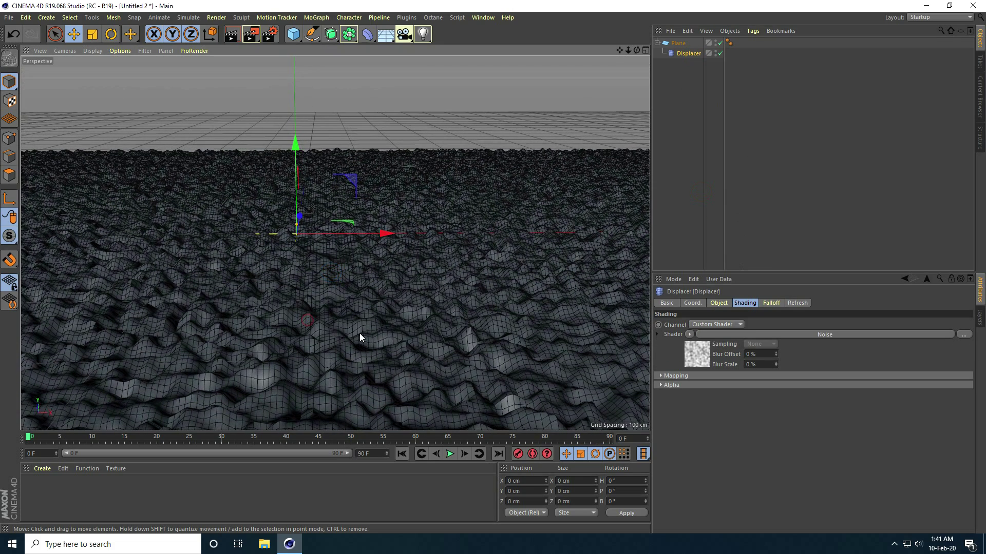
# Set the Noise shader's Global Scale to 1000%
pyautogui.click(698, 352)
pyautogui.scroll(-5, 784, 392)
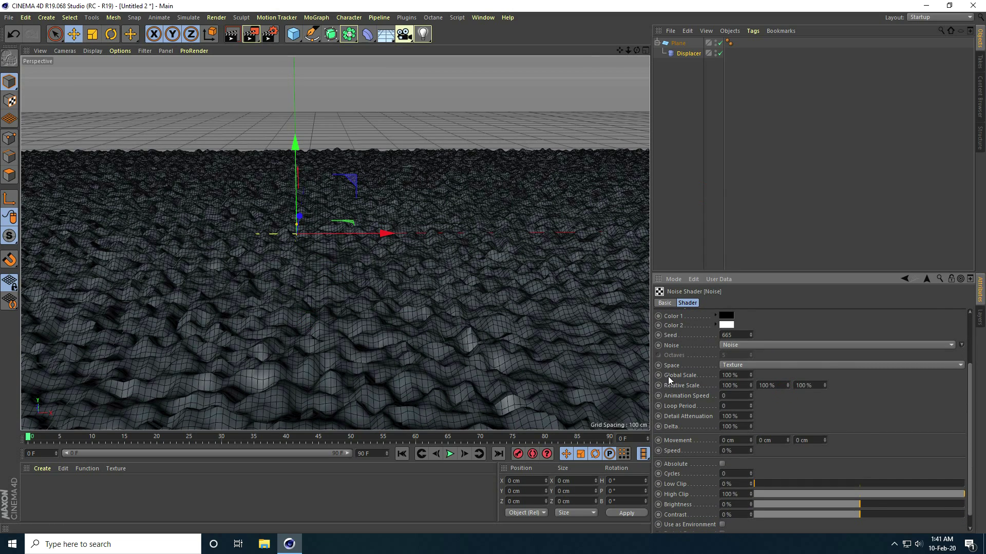
pyautogui.moveTo(734, 375); pyautogui.dragTo(697, 376)
pyautogui.write('200')
pyautogui.write('1000')
pyautogui.press('Return')
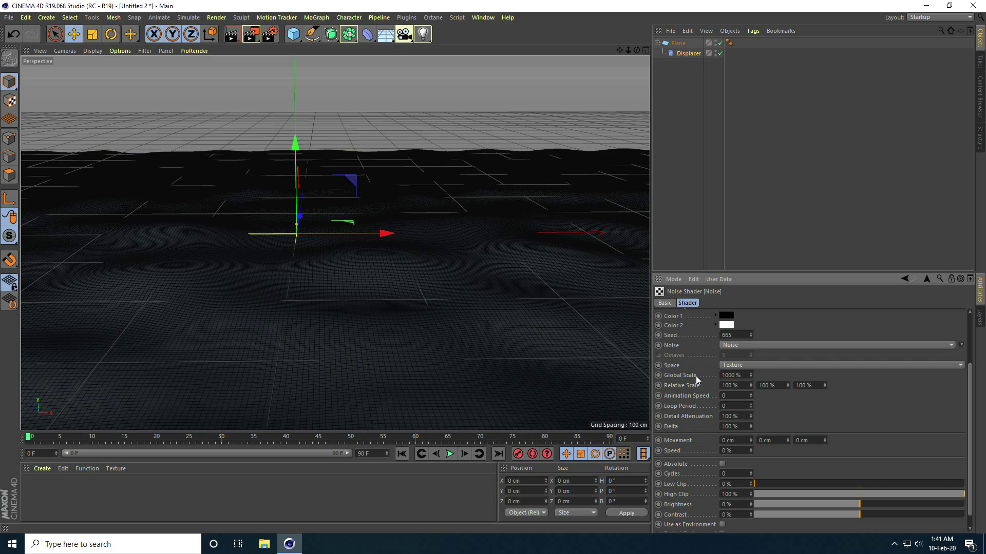
pyautogui.keyDown('alt'); pyautogui.moveTo(368, 327); pyautogui.dragTo(334, 343); pyautogui.keyUp('alt')
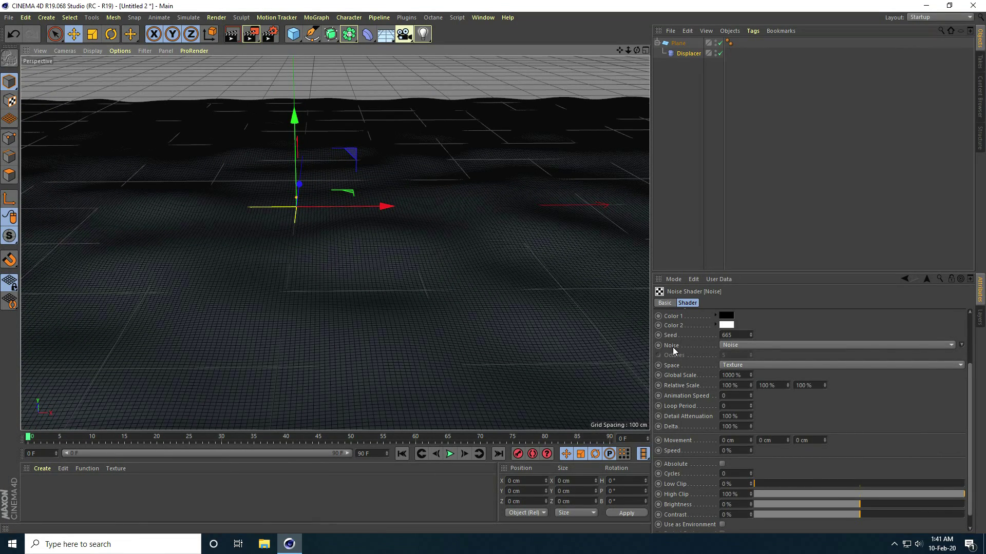
# Try Turbulence as the noise type, then settle on VL Noise
pyautogui.click(734, 345)
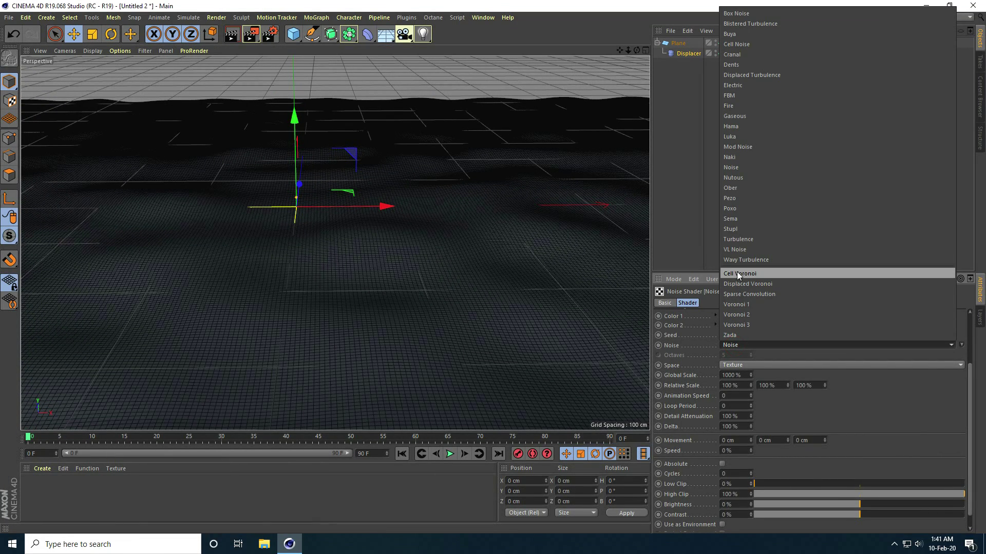
pyautogui.click(738, 239)
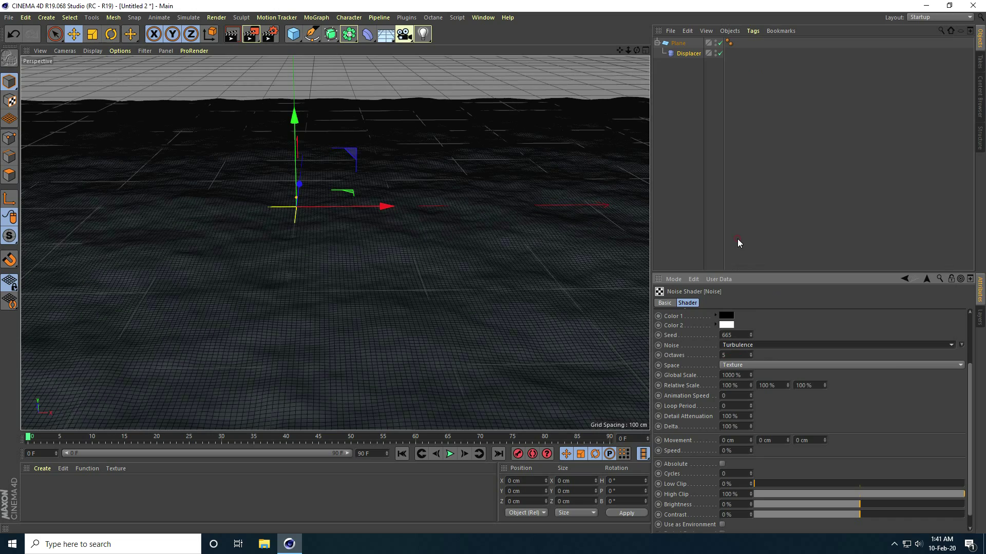
pyautogui.keyDown('alt'); pyautogui.moveTo(264, 261); pyautogui.dragTo(408, 299); pyautogui.keyUp('alt')
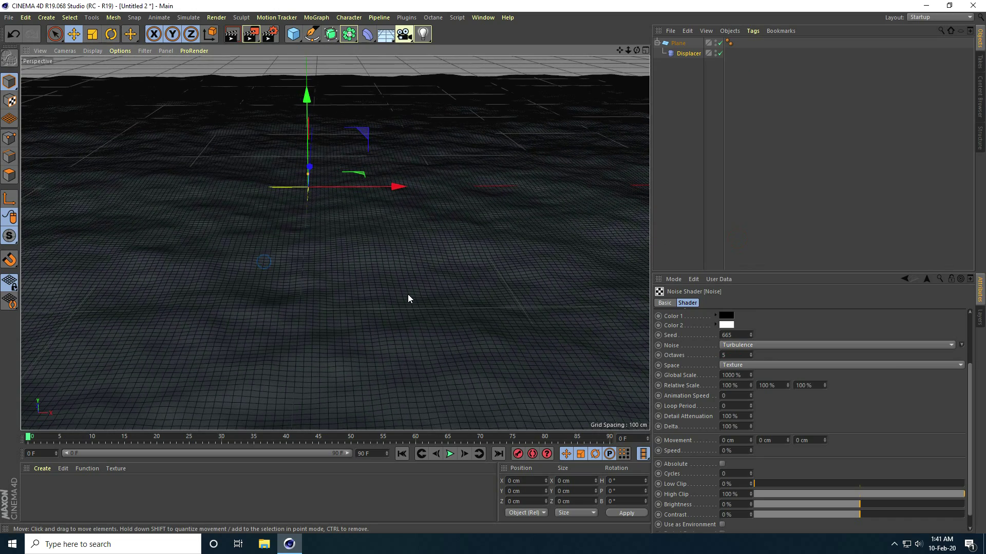
pyautogui.click(741, 344)
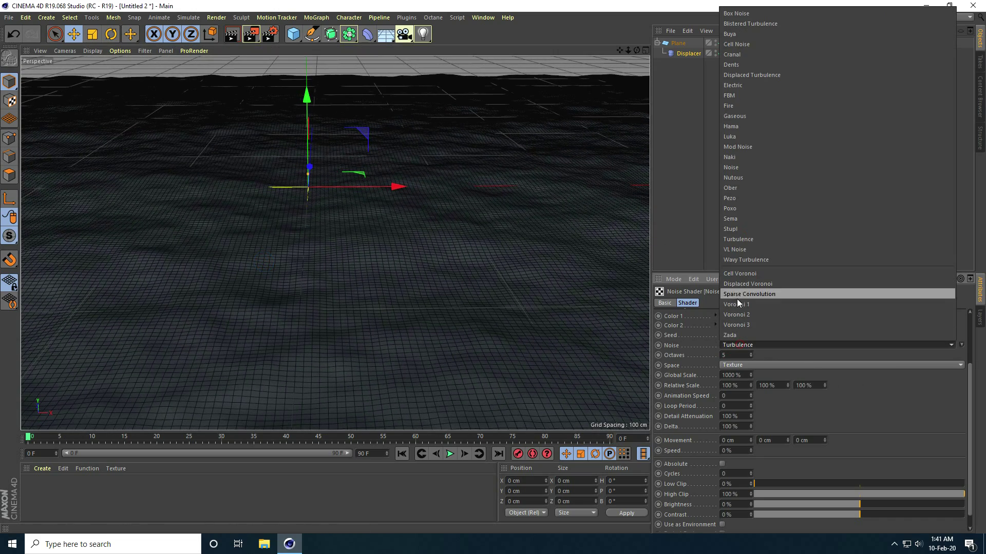
pyautogui.click(739, 253)
pyautogui.scroll(3, 239, 269)
pyautogui.moveTo(251, 295)
pyautogui.keyDown('alt'); pyautogui.mouseDown()
pyautogui.moveTo(263, 334)
pyautogui.moveTo(252, 298)
pyautogui.mouseUp(); pyautogui.keyUp('alt')
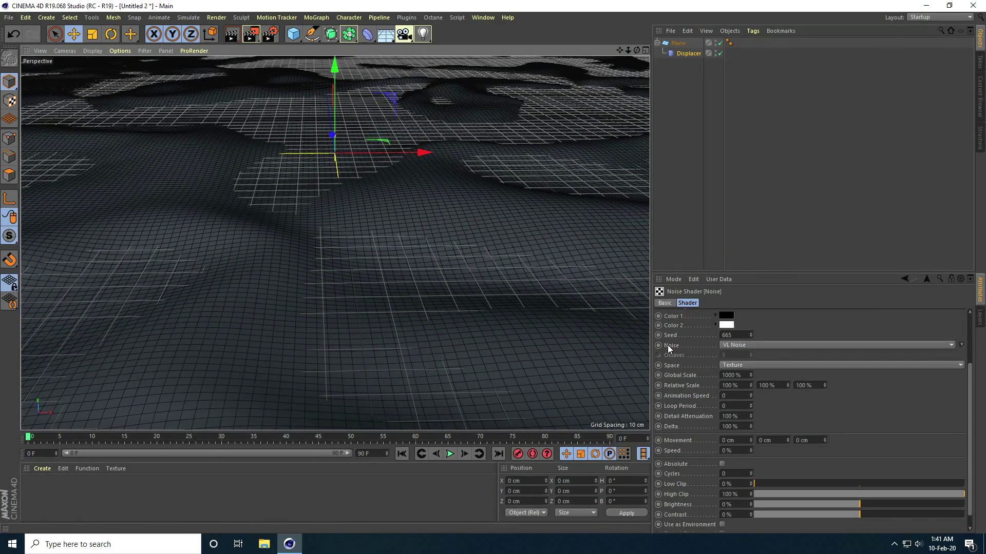
pyautogui.click(725, 344)
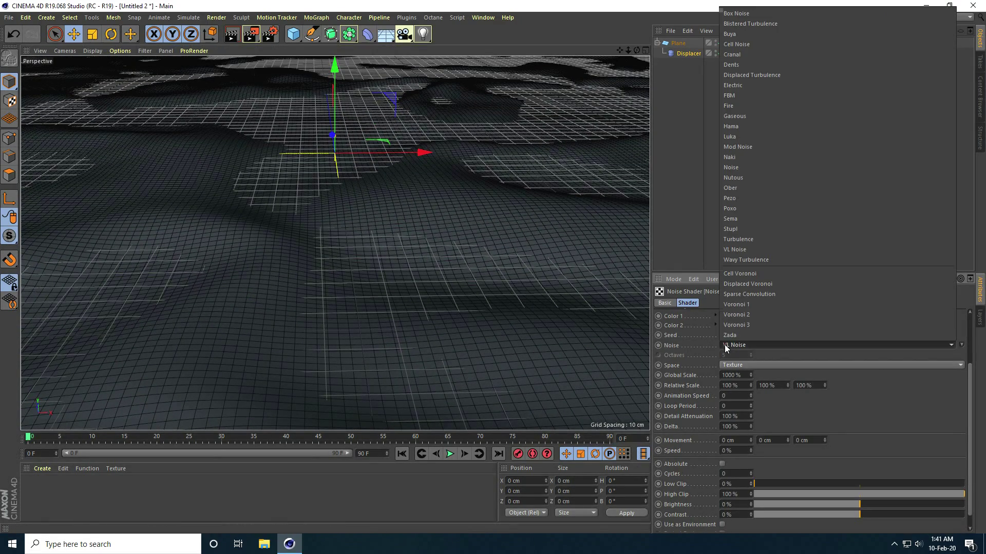
pyautogui.click(762, 251)
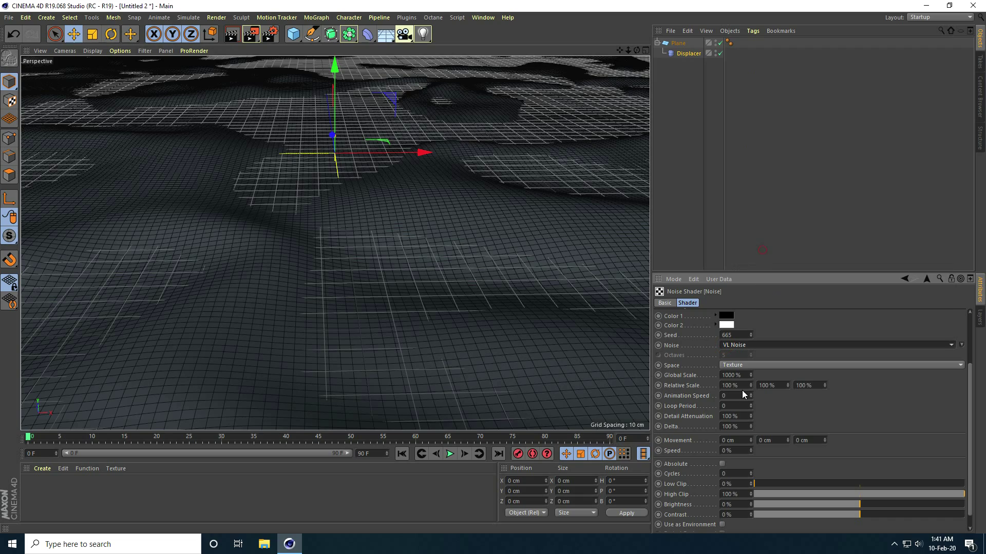
pyautogui.keyDown('alt'); pyautogui.moveTo(224, 269); pyautogui.dragTo(252, 311); pyautogui.keyUp('alt')
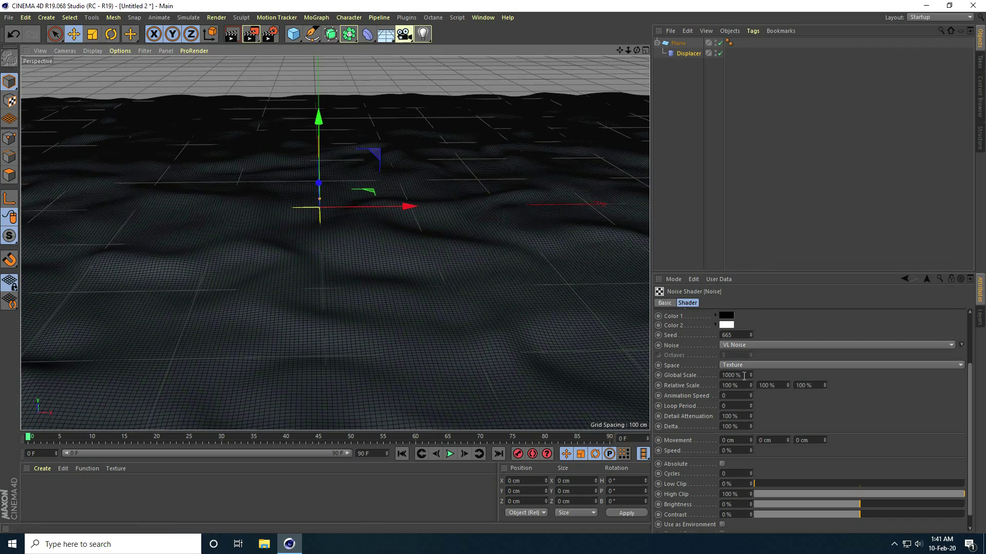
# Raise Global Scale to 2000% and return to the Displacer's Object properties
pyautogui.click(672, 377)
pyautogui.write('2000')
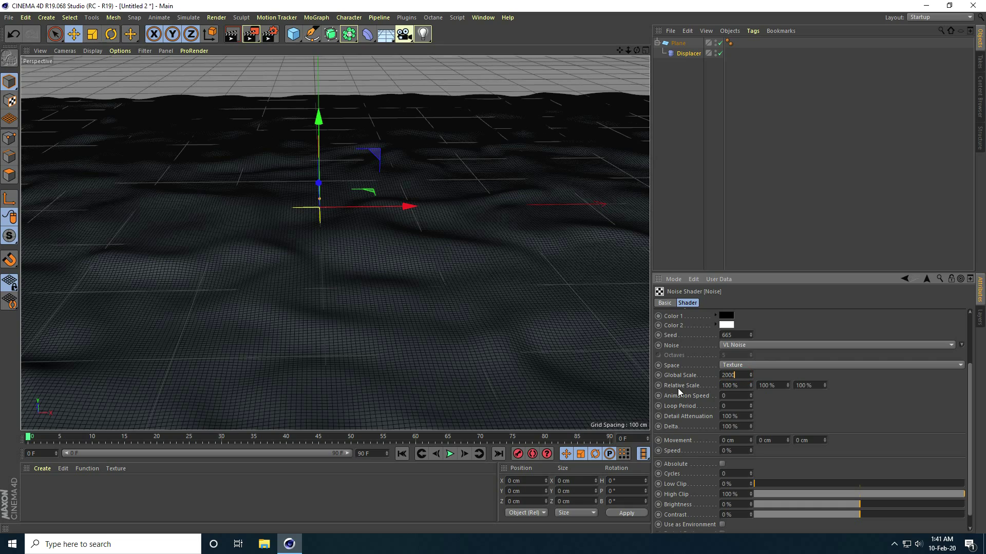
pyautogui.press('Return')
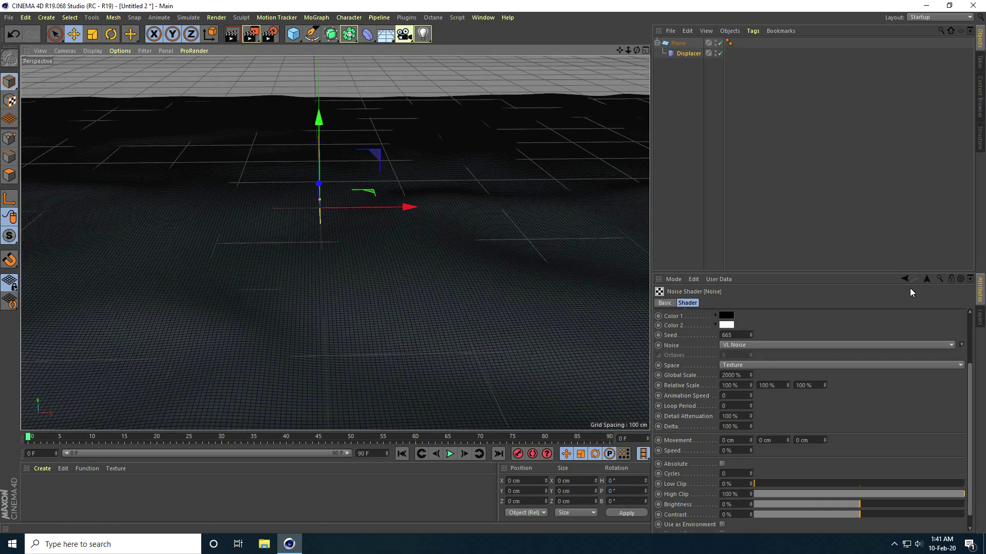
pyautogui.click(905, 279)
pyautogui.click(718, 304)
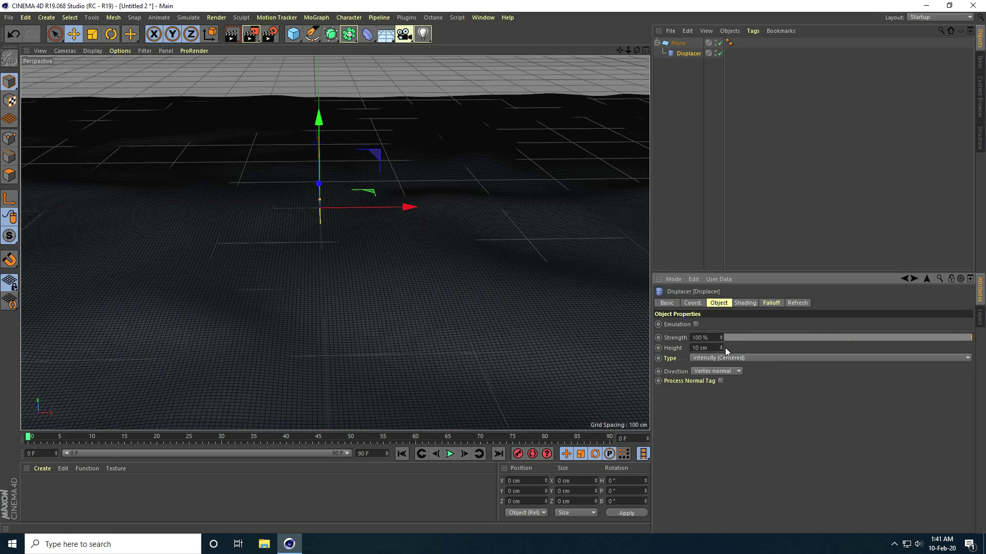
# Raise the displacement height to about 57 cm, orbit low, and bring up Landscape among the primitives
pyautogui.moveTo(721, 348)
pyautogui.mouseDown()
pyautogui.moveTo(721, 334)
pyautogui.moveTo(721, 349)
pyautogui.mouseUp()
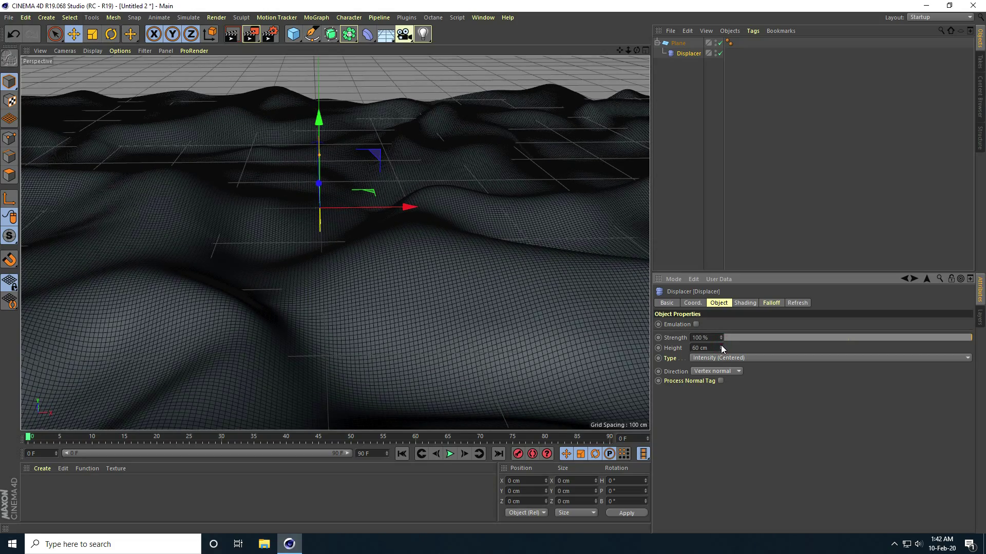
pyautogui.moveTo(329, 331)
pyautogui.keyDown('alt'); pyautogui.mouseDown()
pyautogui.moveTo(337, 323)
pyautogui.moveTo(325, 303)
pyautogui.moveTo(323, 343)
pyautogui.moveTo(339, 347)
pyautogui.mouseUp(); pyautogui.keyUp('alt')
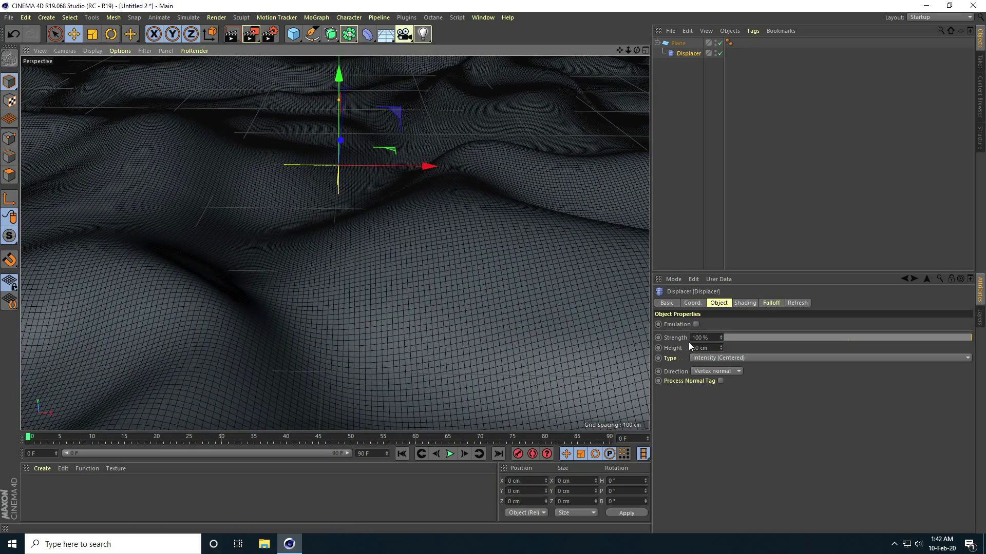
pyautogui.keyDown('alt'); pyautogui.moveTo(266, 227); pyautogui.dragTo(282, 286); pyautogui.keyUp('alt')
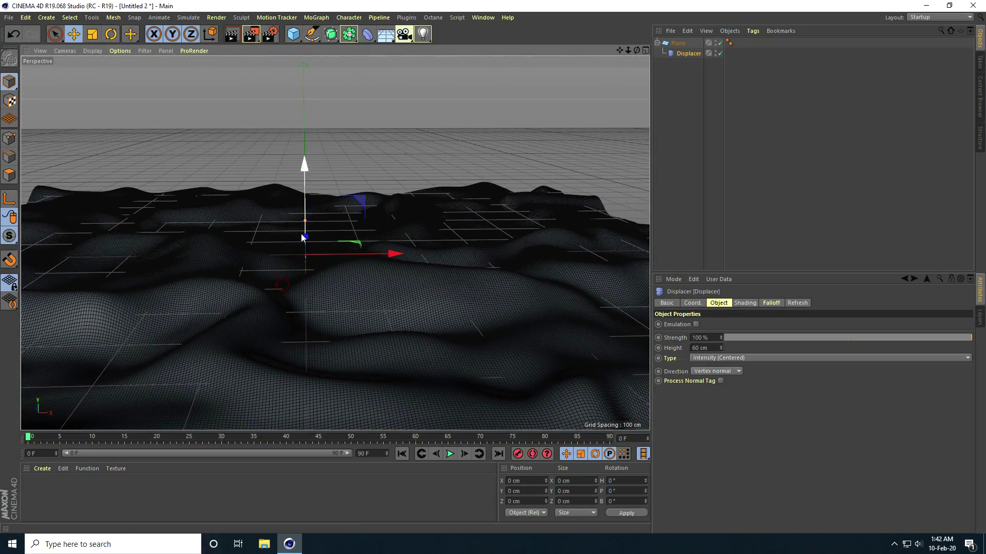
pyautogui.moveTo(296, 40); pyautogui.dragTo(501, 105)
# Raise the Landscape above the terrain and size it 200 × 400 × 200 cm
pyautogui.moveTo(305, 166); pyautogui.dragTo(306, 109)
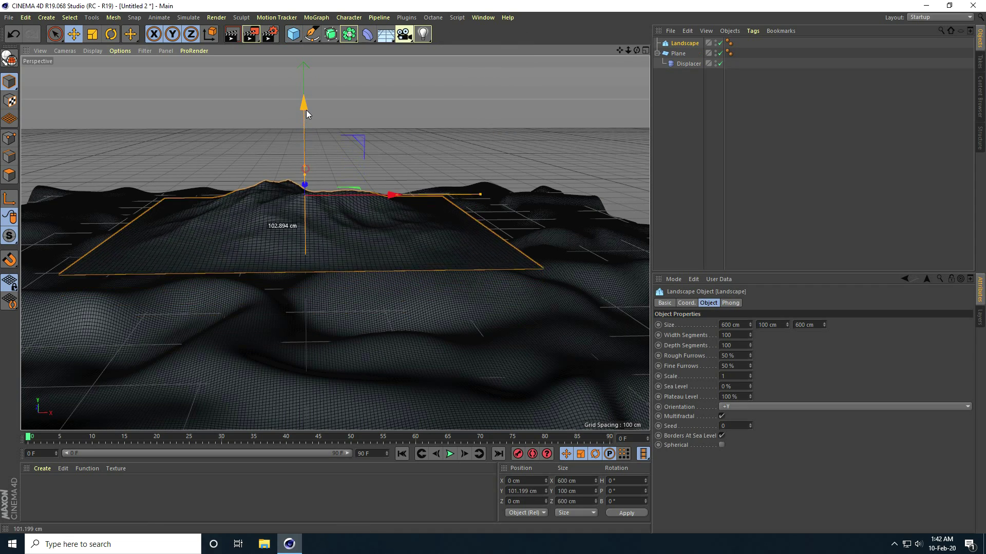
pyautogui.scroll(2, 312, 256)
pyautogui.scroll(1, 315, 278)
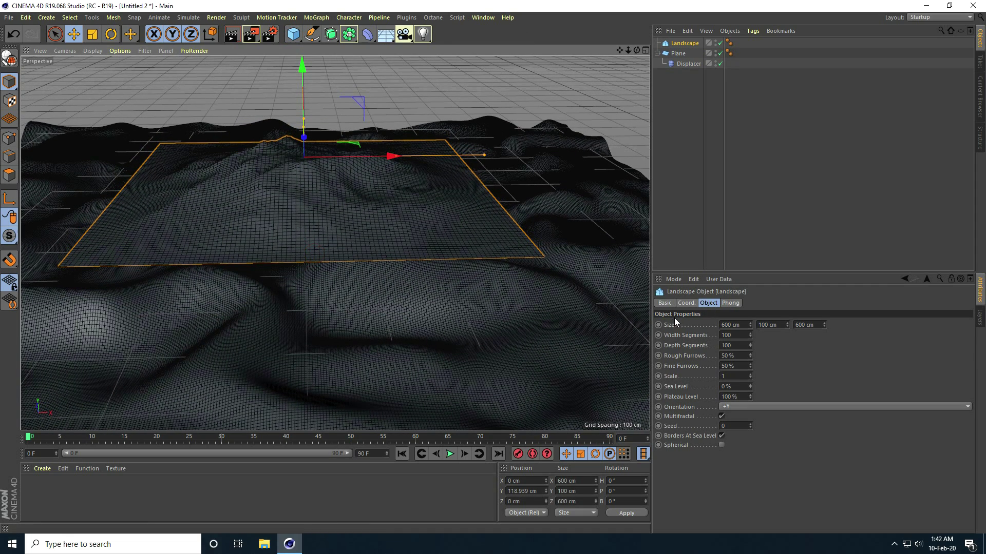
pyautogui.click(746, 325)
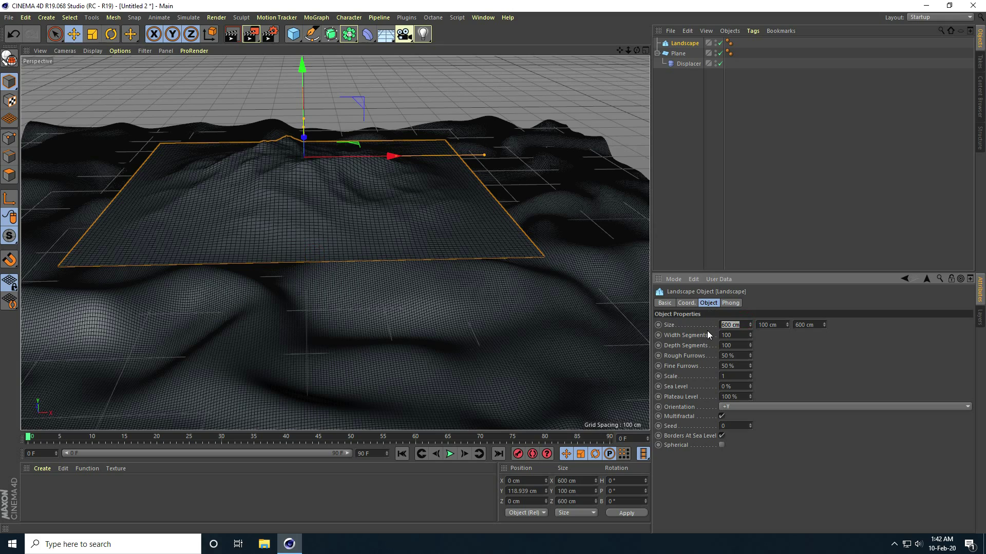
pyautogui.press('Return')
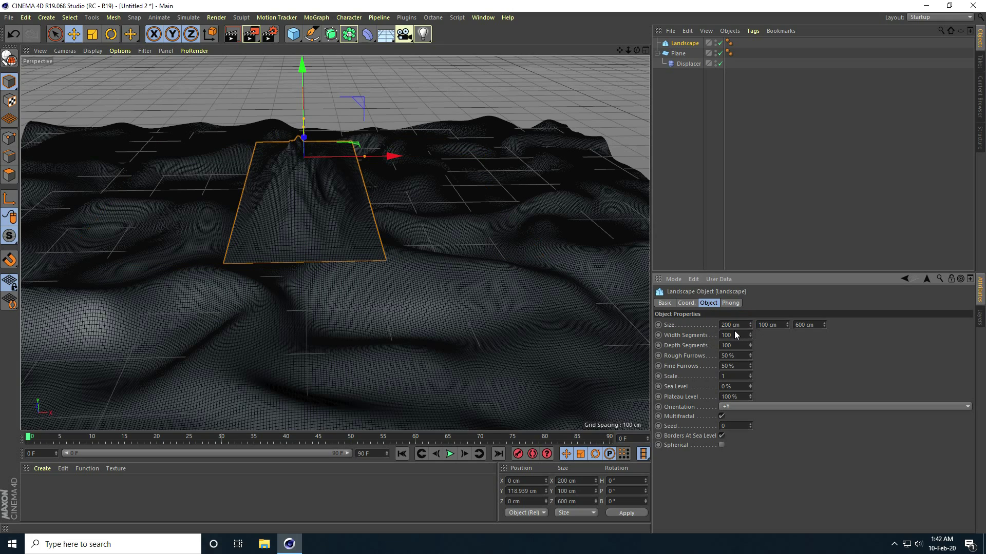
pyautogui.click(775, 325)
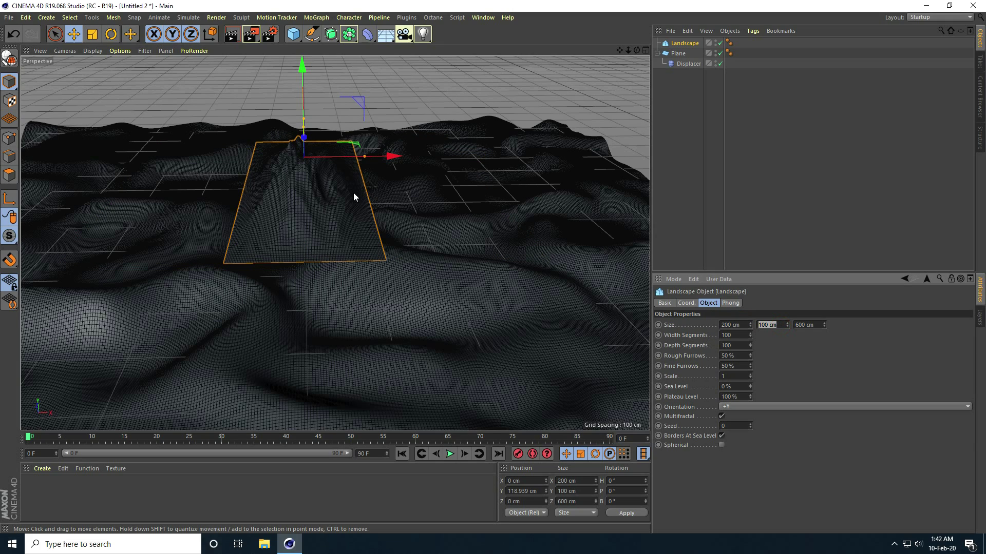
pyautogui.write('400')
pyautogui.press('Return')
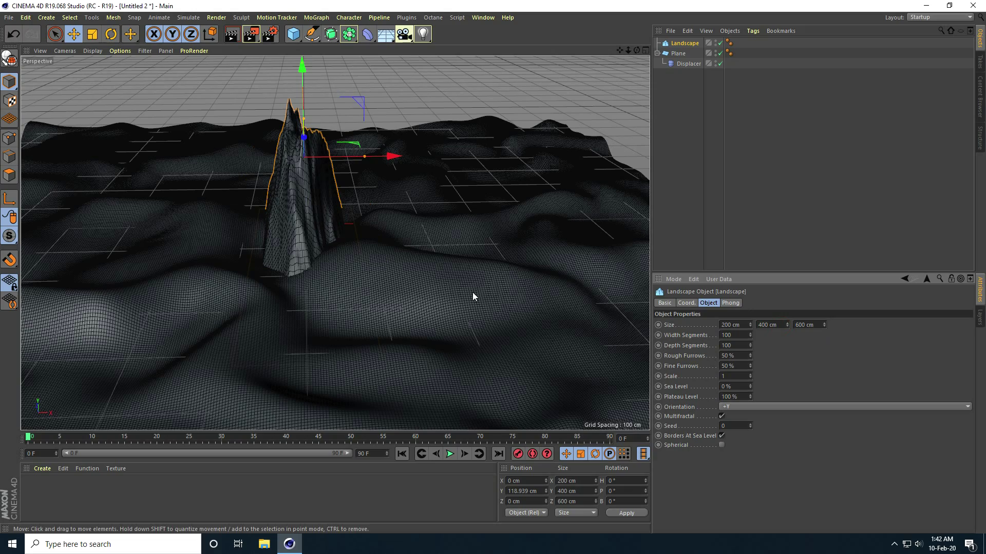
pyautogui.click(794, 325)
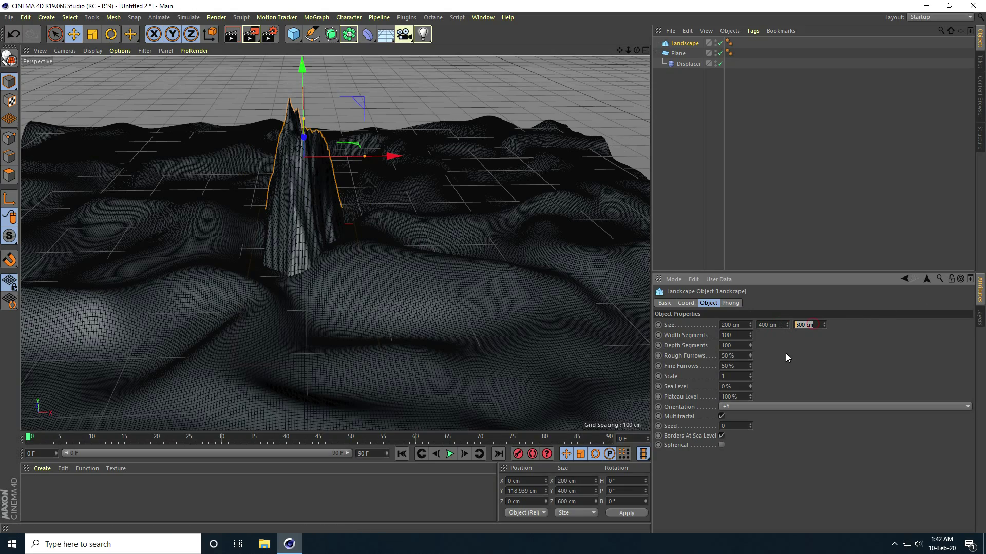
pyautogui.write('200')
pyautogui.press('Return')
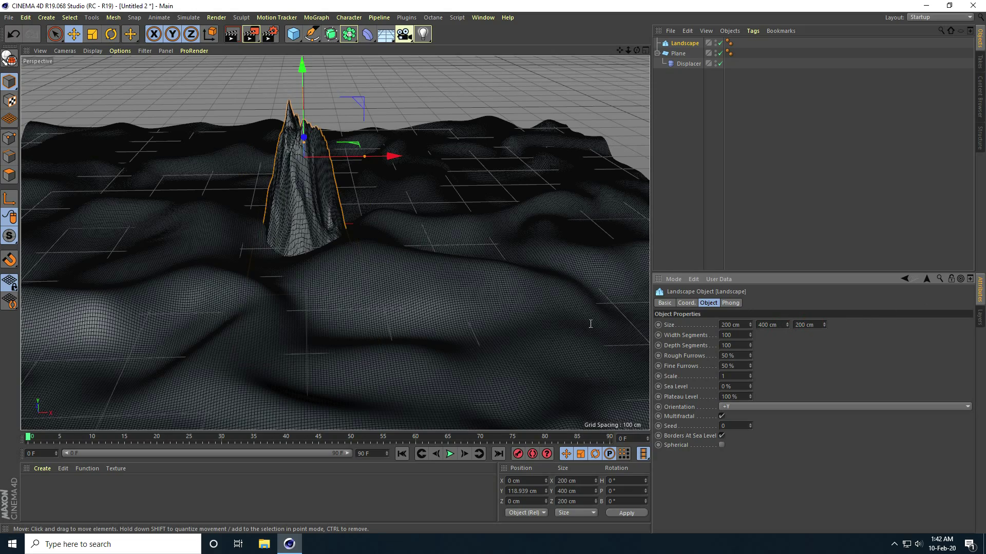
# Shift the Landscape left and back along its depth axis
pyautogui.keyDown('alt'); pyautogui.moveTo(284, 190); pyautogui.dragTo(328, 199); pyautogui.keyUp('alt')
pyautogui.keyDown('alt'); pyautogui.moveTo(328, 196); pyautogui.dragTo(306, 187, button='right'); pyautogui.keyUp('alt')
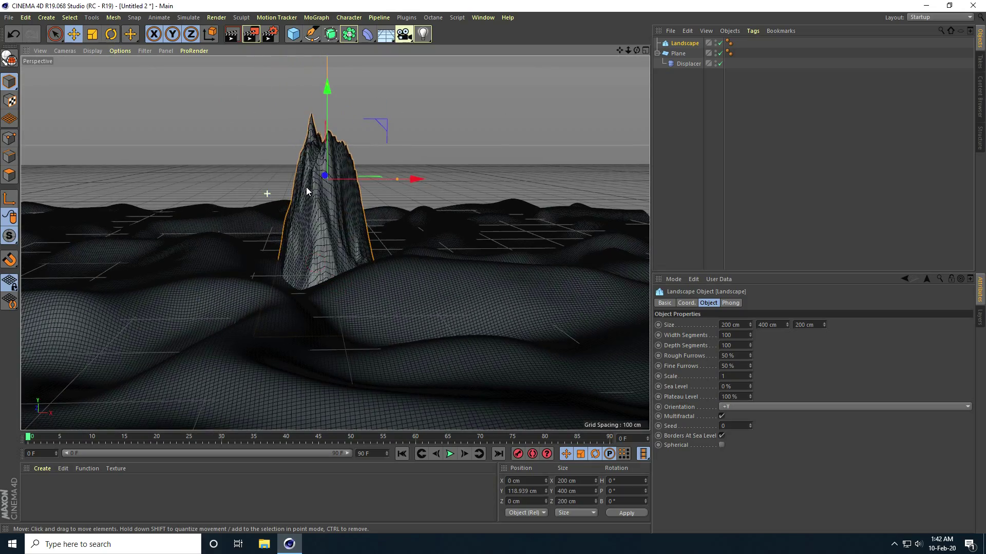
pyautogui.moveTo(386, 186); pyautogui.dragTo(338, 172)
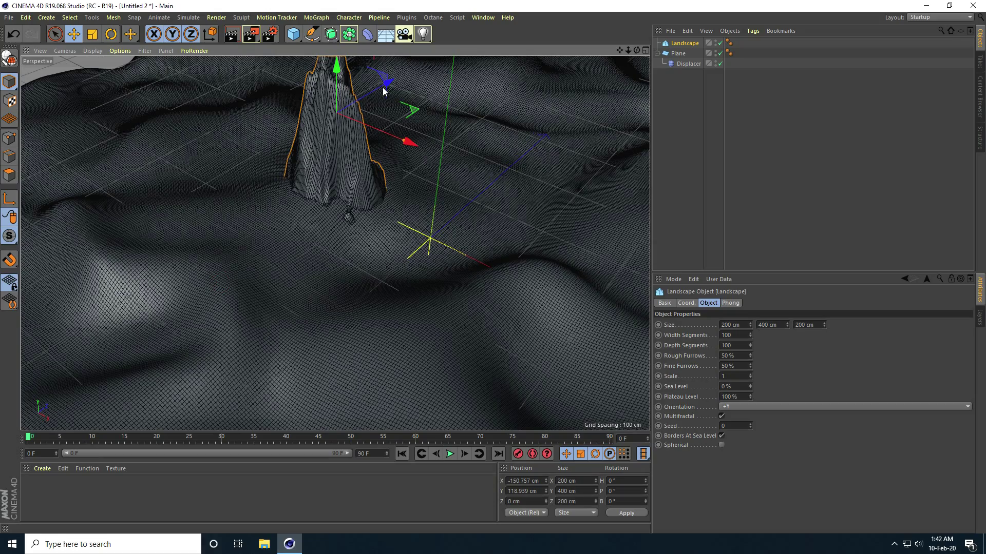
pyautogui.moveTo(383, 87); pyautogui.dragTo(461, 76)
pyautogui.hotkey('ctrl', 'z')
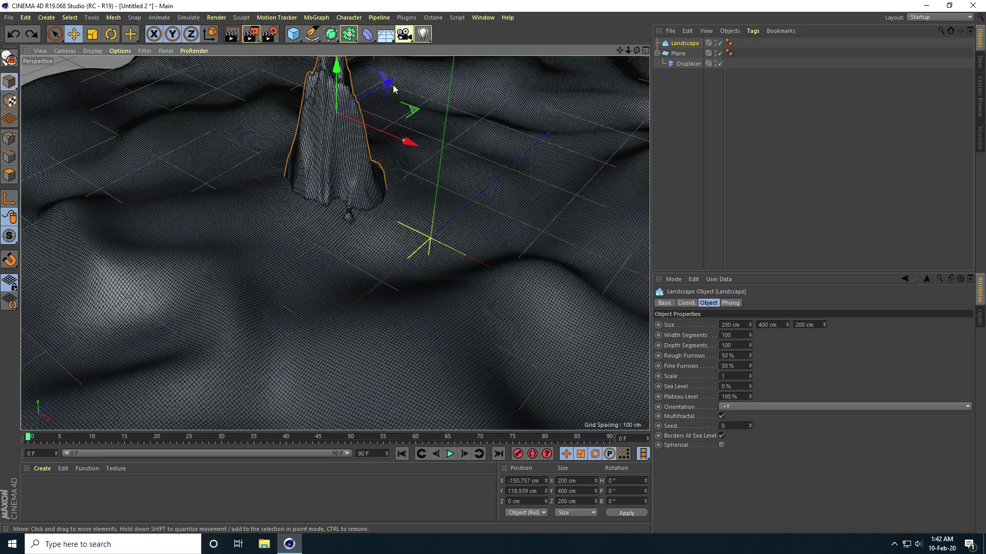
pyautogui.moveTo(386, 83); pyautogui.dragTo(417, 66)
pyautogui.keyDown('alt'); pyautogui.moveTo(405, 110); pyautogui.dragTo(365, 174); pyautogui.keyUp('alt')
# Raise the Landscape peak higher above the terrain
pyautogui.moveTo(284, 82)
pyautogui.mouseDown()
pyautogui.moveTo(285, 60)
pyautogui.moveTo(283, 78)
pyautogui.mouseUp()
pyautogui.middleClick(248, 205)
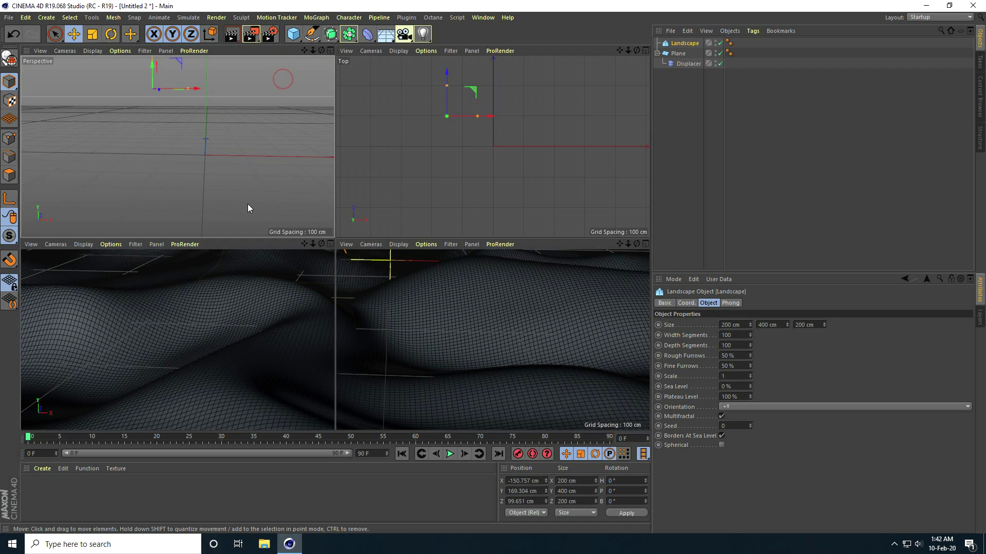
pyautogui.middleClick(242, 195)
pyautogui.keyDown('alt'); pyautogui.moveTo(342, 205); pyautogui.dragTo(306, 227); pyautogui.keyUp('alt')
# Tilt the peak to about 18.6° bank and reposition it near X −83, Y 132 cm
pyautogui.press('r')
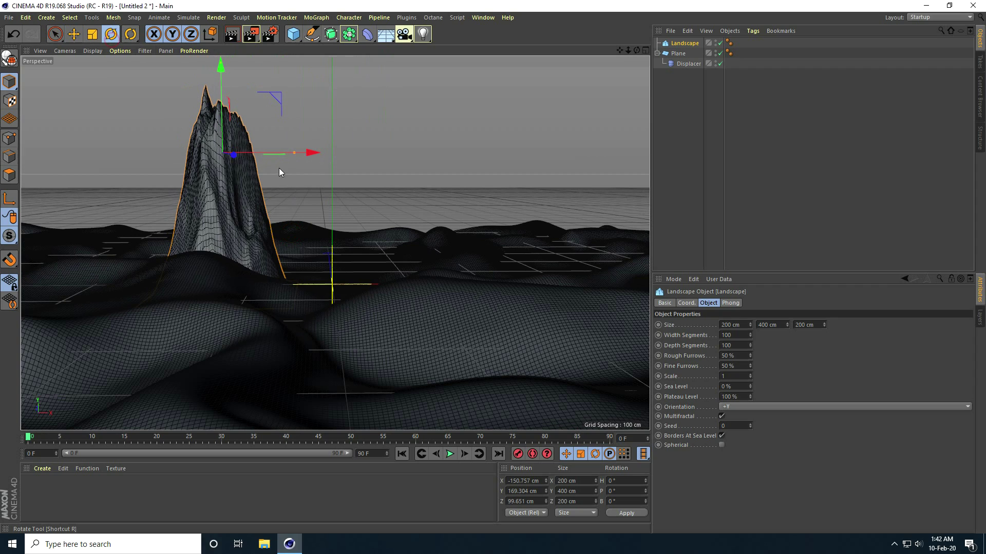
pyautogui.click(110, 34)
pyautogui.moveTo(268, 184); pyautogui.dragTo(356, 218)
pyautogui.click(74, 33)
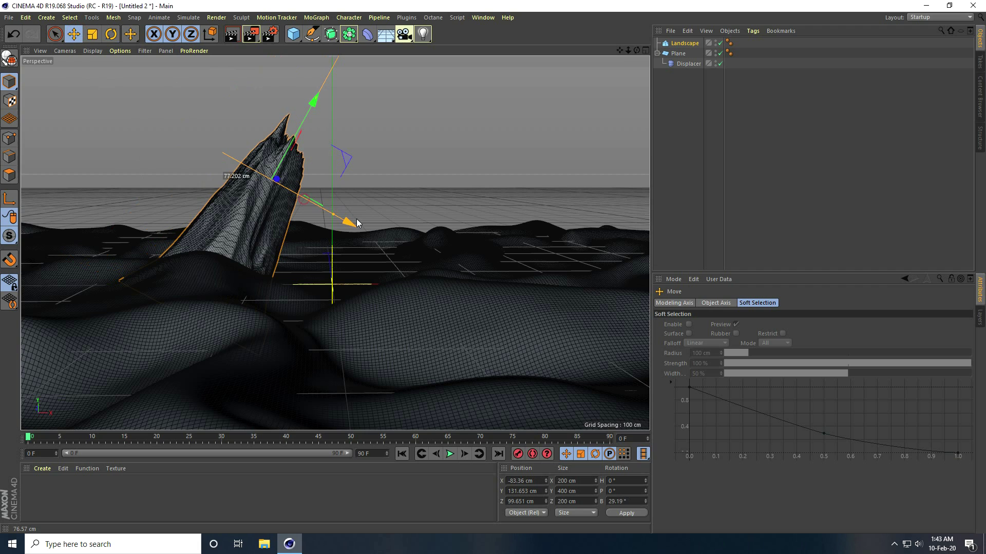
pyautogui.click(111, 34)
pyautogui.moveTo(323, 176); pyautogui.dragTo(304, 184)
pyautogui.click(371, 135)
pyautogui.keyDown('alt'); pyautogui.moveTo(371, 134); pyautogui.dragTo(275, 246); pyautogui.keyUp('alt')
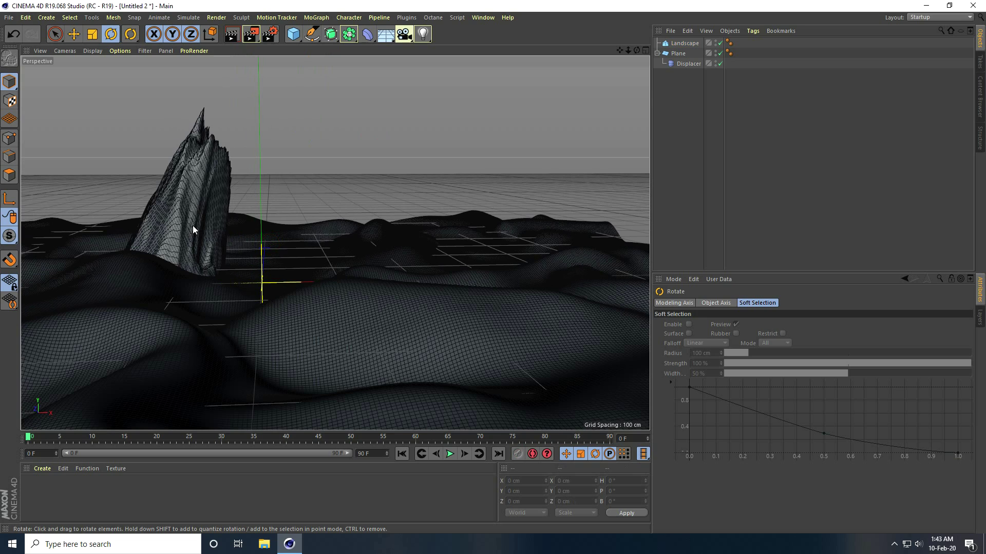
# Duplicate the peak, move the copy right and up, and tilt it the other way
pyautogui.click(74, 35)
pyautogui.click(177, 197)
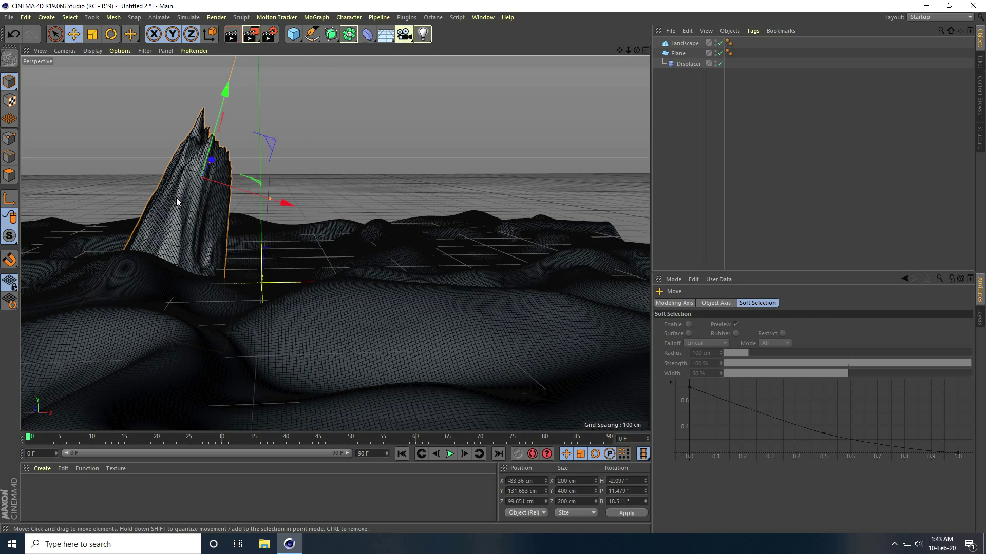
pyautogui.keyDown('ctrl'); pyautogui.moveTo(218, 231); pyautogui.dragTo(438, 227); pyautogui.keyUp('ctrl')
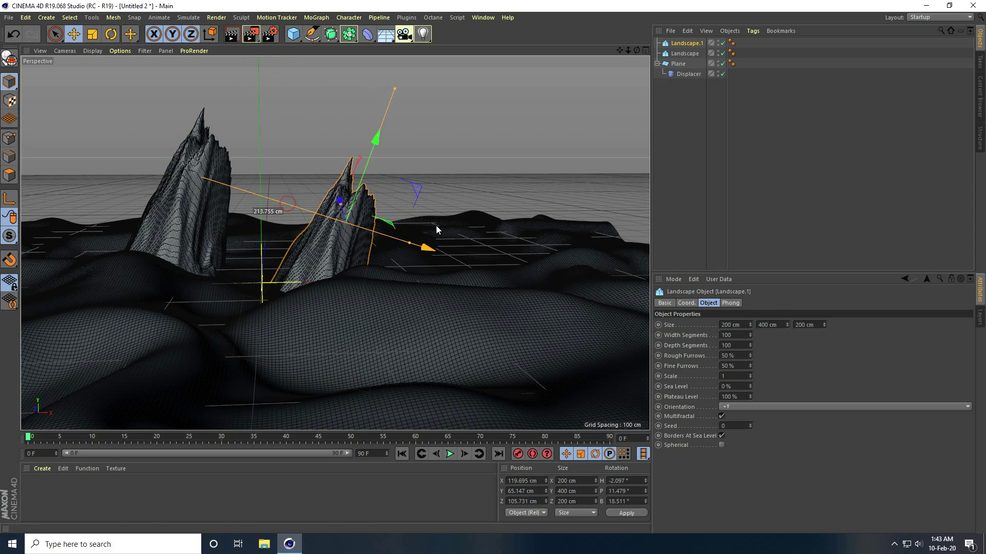
pyautogui.moveTo(375, 142); pyautogui.dragTo(396, 88)
pyautogui.click(111, 34)
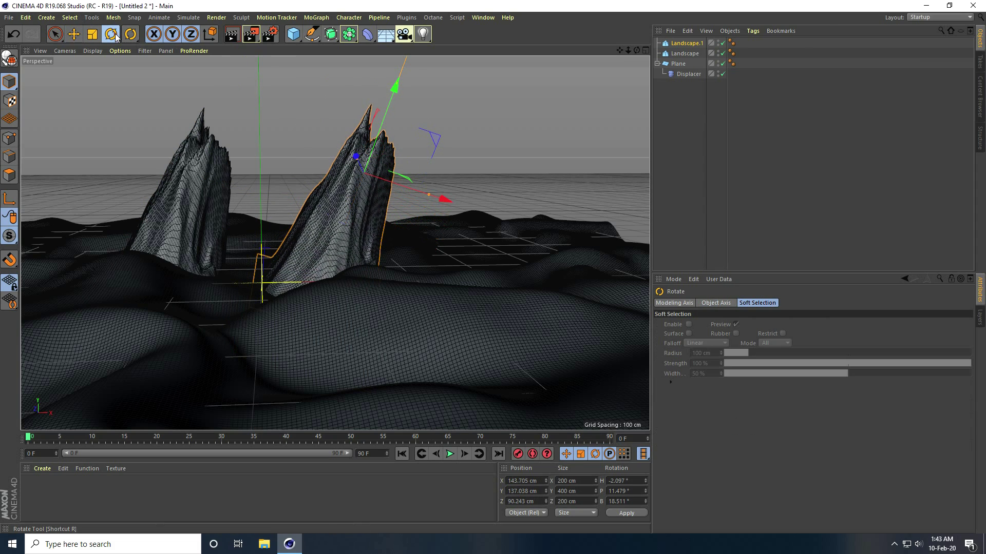
pyautogui.moveTo(324, 138); pyautogui.dragTo(293, 162)
pyautogui.click(75, 35)
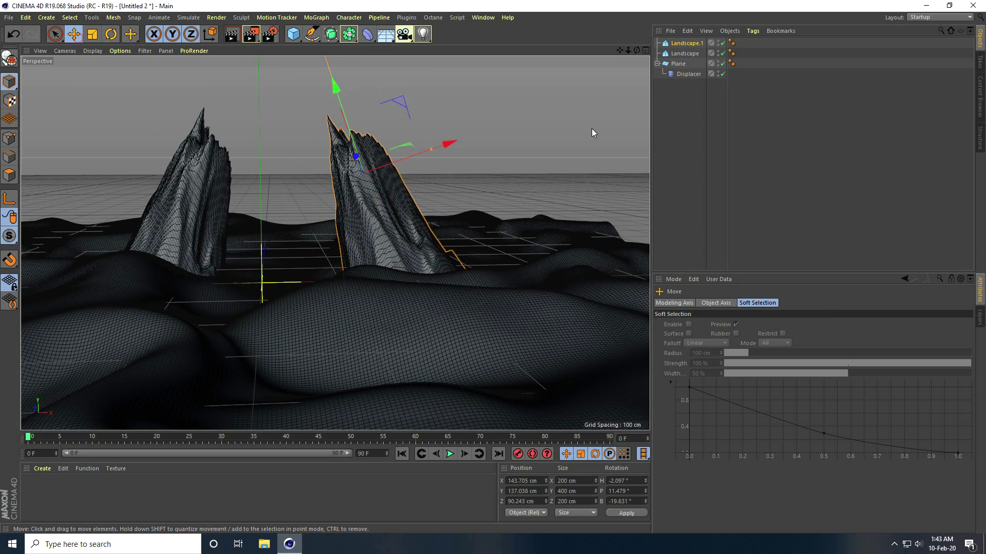
# Set Landscape.1's Seed to 3 to reshape the copy
pyautogui.click(691, 44)
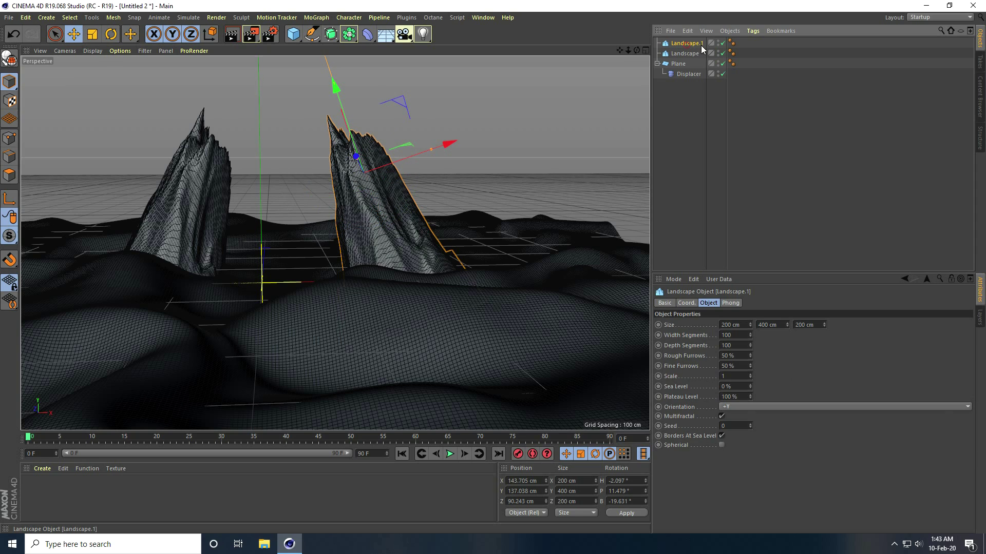
pyautogui.click(750, 424)
pyautogui.click(749, 424)
pyautogui.keyDown('alt'); pyautogui.moveTo(433, 301); pyautogui.dragTo(318, 269); pyautogui.keyUp('alt')
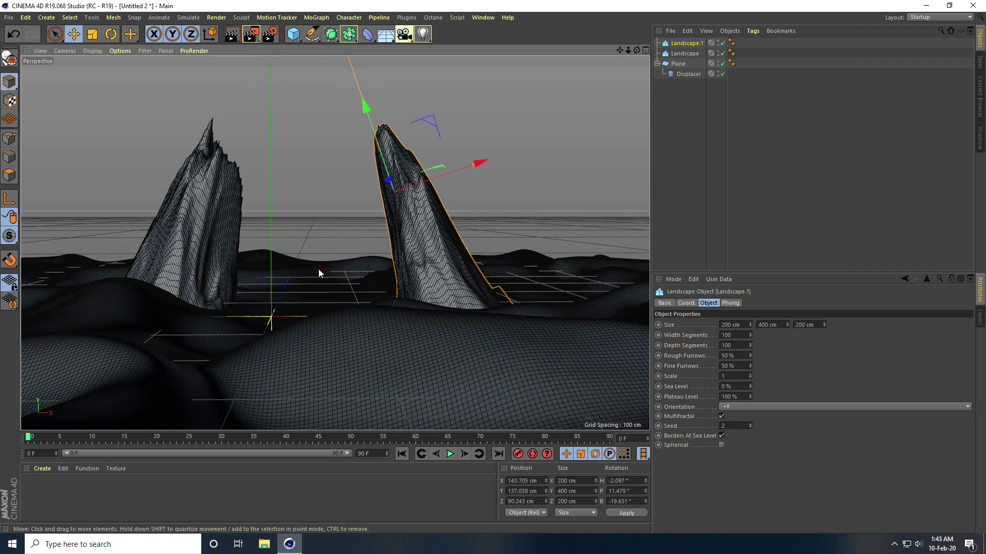
pyautogui.click(749, 424)
pyautogui.click(749, 424)
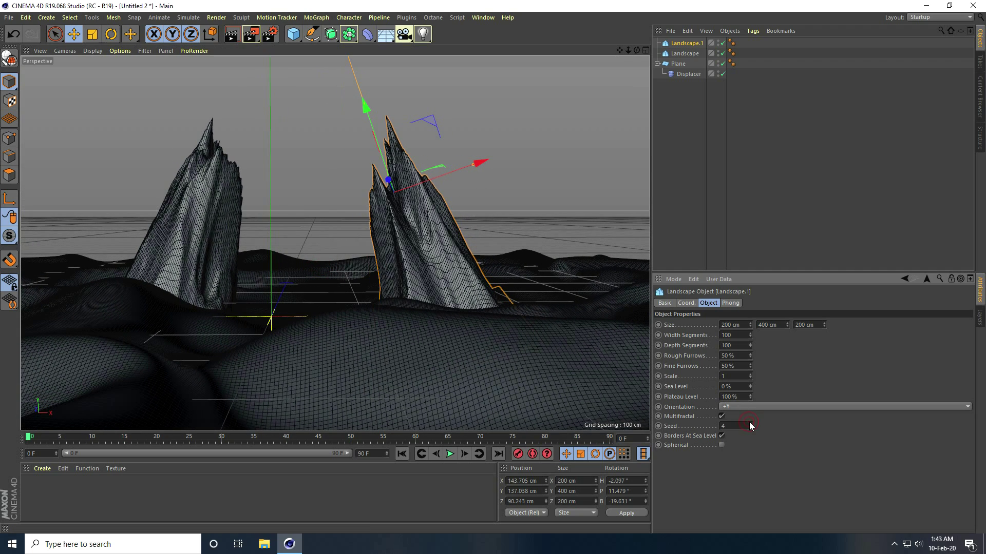
pyautogui.click(750, 424)
pyautogui.click(749, 424)
pyautogui.click(749, 424)
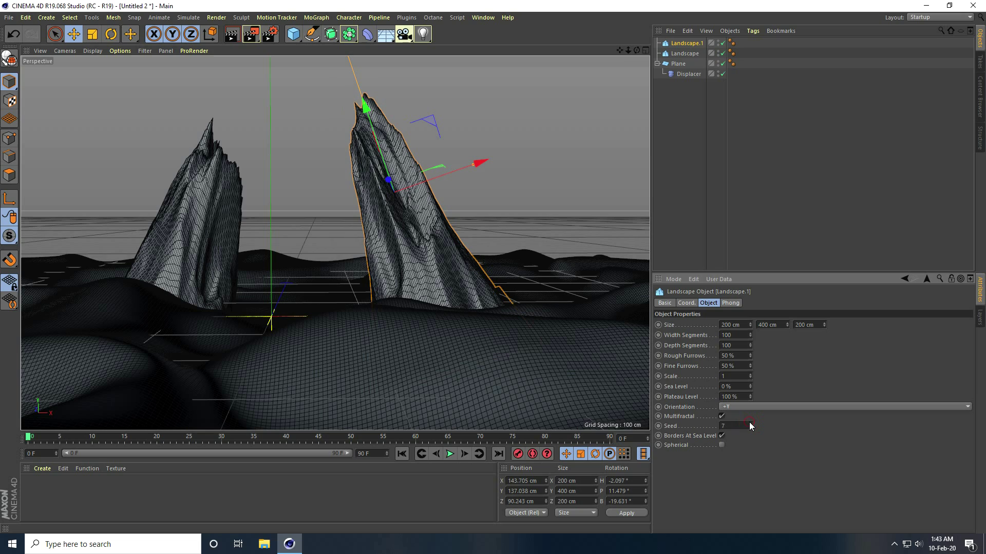
pyautogui.click(750, 424)
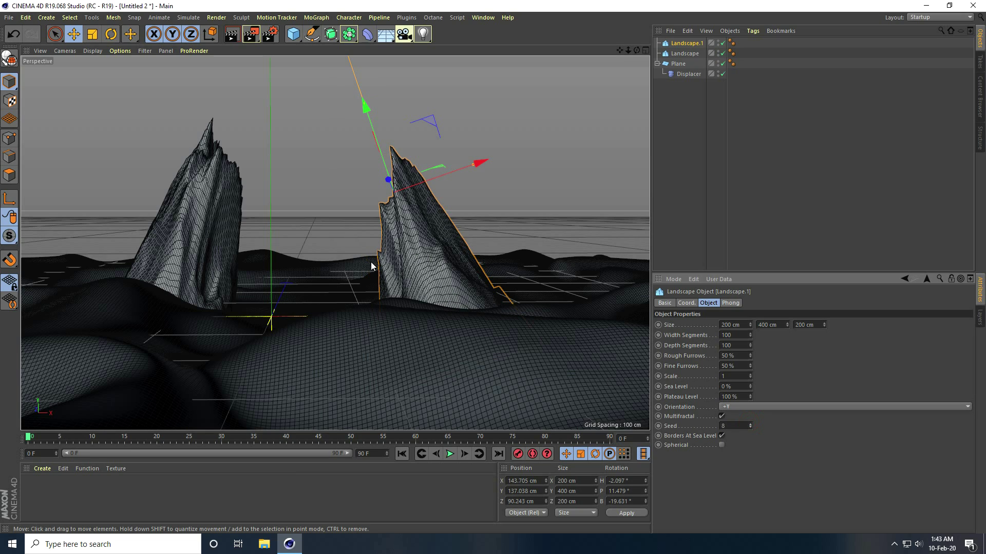
pyautogui.click(751, 424)
pyautogui.click(751, 424)
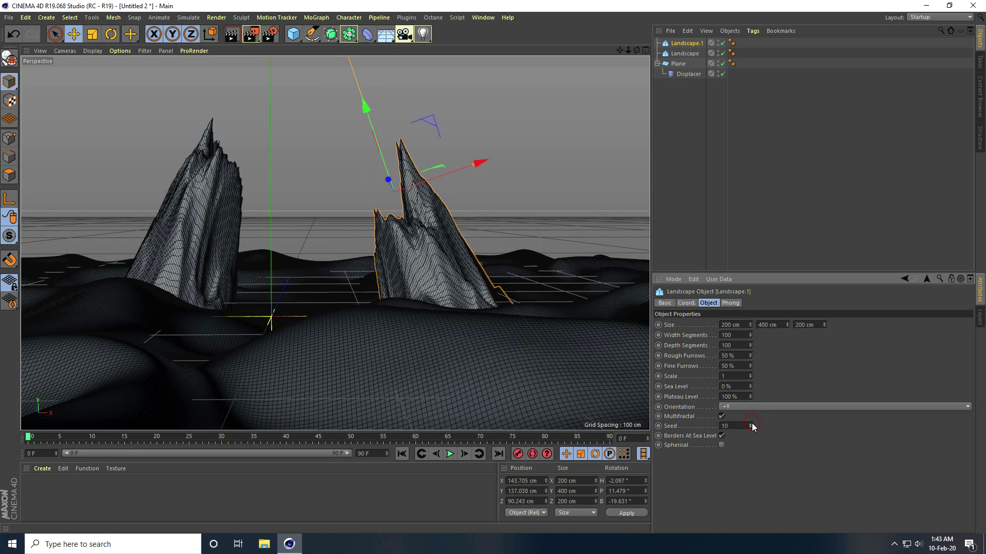
pyautogui.click(751, 424)
pyautogui.click(750, 429)
pyautogui.click(751, 429)
pyautogui.click(750, 429)
pyautogui.click(751, 429)
pyautogui.click(751, 429)
pyautogui.click(750, 429)
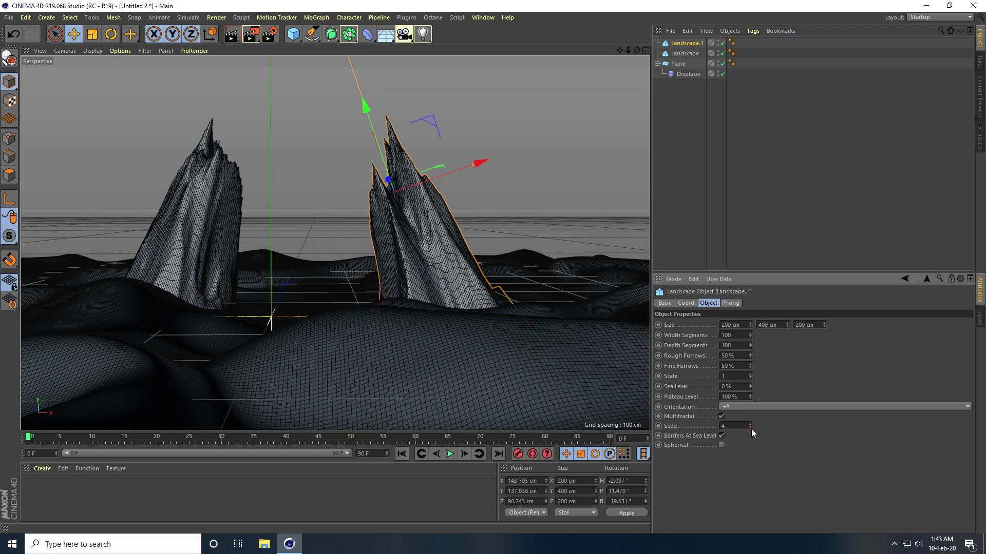
pyautogui.click(750, 430)
# Lower Landscape.1 to about 97 cm on Y
pyautogui.keyDown('alt'); pyautogui.moveTo(410, 268); pyautogui.dragTo(410, 304); pyautogui.keyUp('alt')
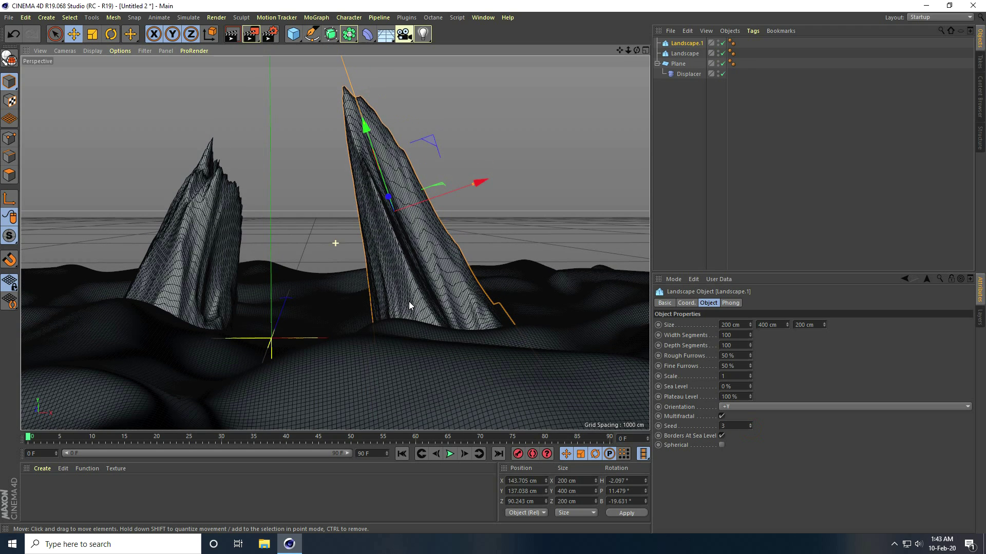
pyautogui.moveTo(376, 136); pyautogui.dragTo(378, 169)
pyautogui.keyDown('alt'); pyautogui.moveTo(329, 319); pyautogui.dragTo(253, 291); pyautogui.keyUp('alt')
# Copy and paste Landscape.1 as a third peak, undoing an accidental depth stretch
pyautogui.hotkey('ctrl', 'c')
pyautogui.hotkey('ctrl', 'v')
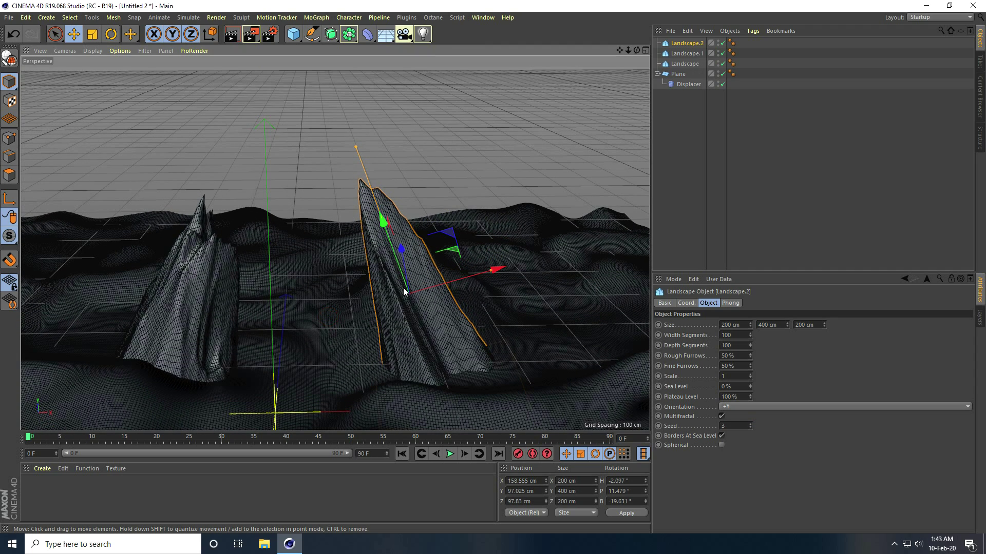
pyautogui.moveTo(405, 257); pyautogui.dragTo(409, 198)
pyautogui.hotkey('ctrl', 'z')
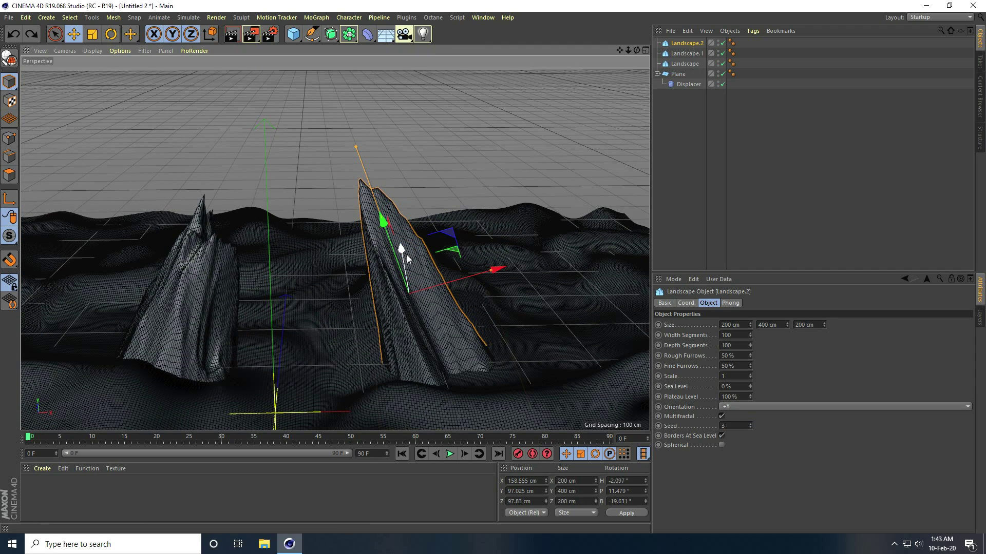
pyautogui.keyDown('alt'); pyautogui.moveTo(462, 266); pyautogui.dragTo(354, 329); pyautogui.keyUp('alt')
# Rotate the third peak upright and shift it sideways
pyautogui.click(115, 36)
pyautogui.moveTo(325, 239); pyautogui.dragTo(412, 286)
pyautogui.click(74, 34)
pyautogui.keyDown('alt'); pyautogui.moveTo(411, 286); pyautogui.dragTo(301, 350); pyautogui.keyUp('alt')
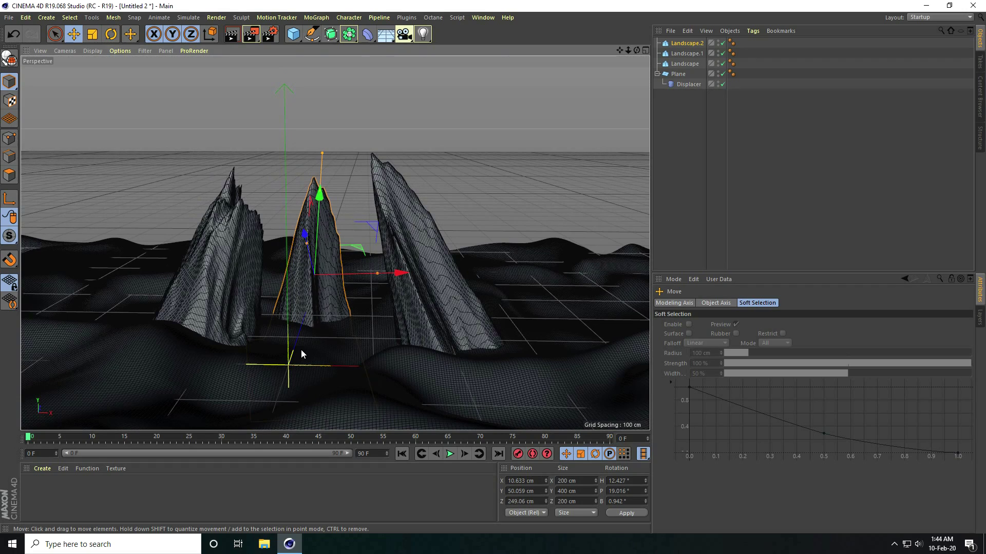
# Raise Landscape.2's Seed to 17 and move it slightly up
pyautogui.click(694, 44)
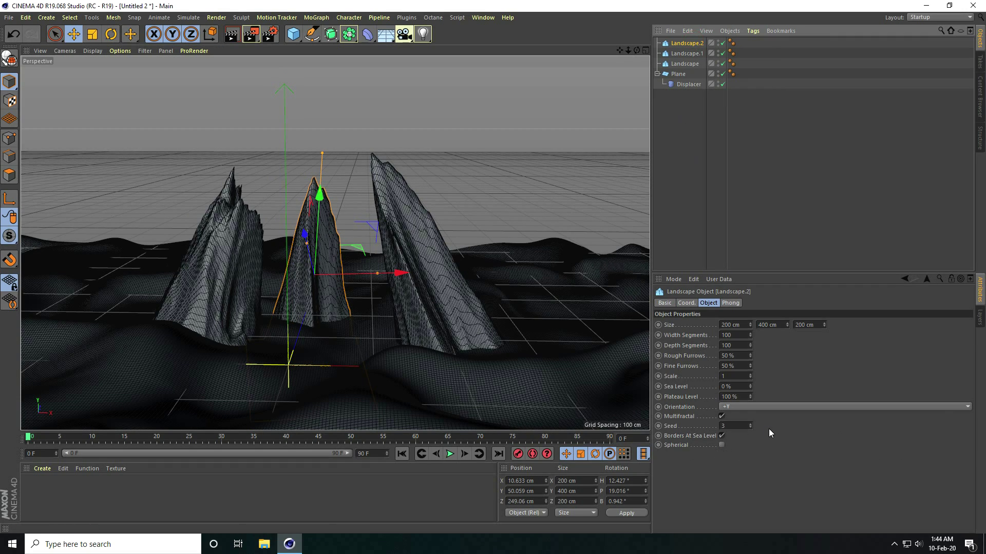
pyautogui.click(751, 424)
pyautogui.click(750, 425)
pyautogui.click(751, 425)
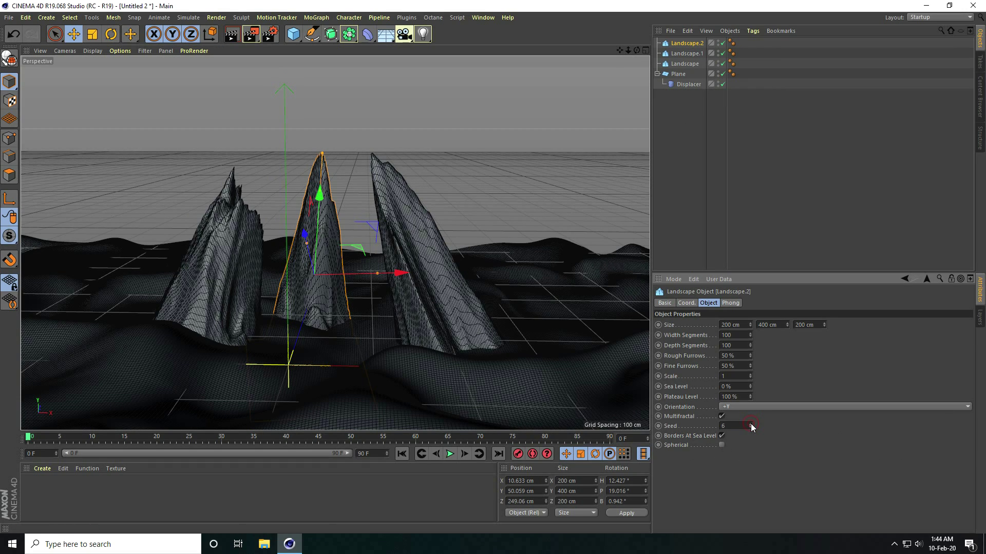
pyautogui.click(751, 425)
pyautogui.keyDown('alt'); pyautogui.moveTo(381, 325); pyautogui.dragTo(383, 304); pyautogui.keyUp('alt')
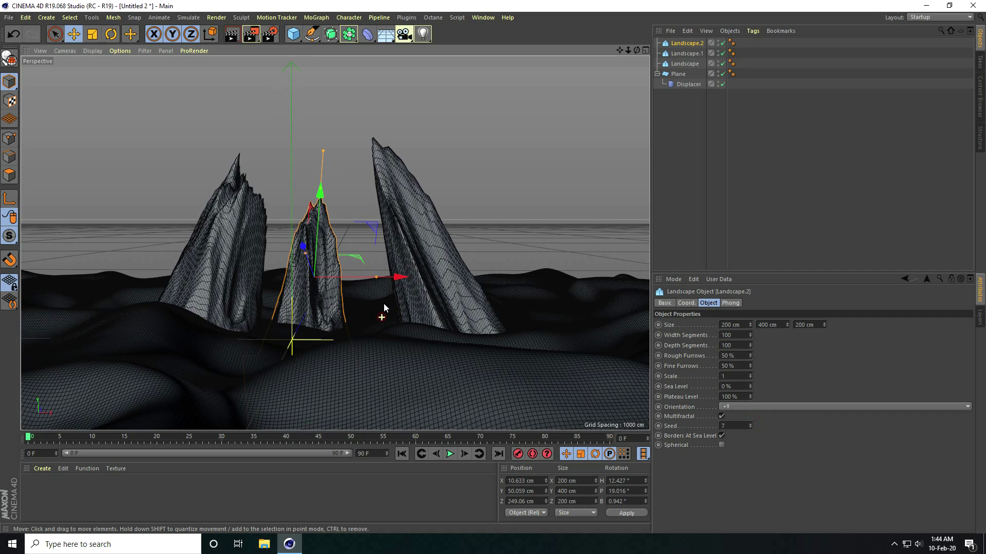
pyautogui.click(751, 424)
pyautogui.click(751, 425)
pyautogui.click(751, 424)
pyautogui.click(750, 424)
pyautogui.click(751, 425)
pyautogui.click(750, 424)
pyautogui.click(750, 424)
pyautogui.click(751, 425)
pyautogui.click(751, 425)
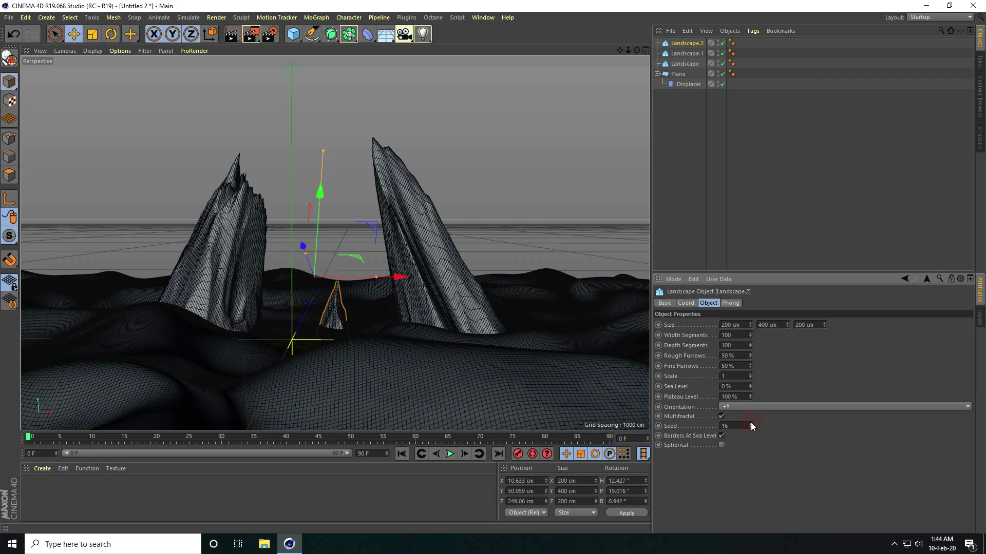
pyautogui.click(751, 425)
pyautogui.moveTo(311, 207); pyautogui.dragTo(309, 277)
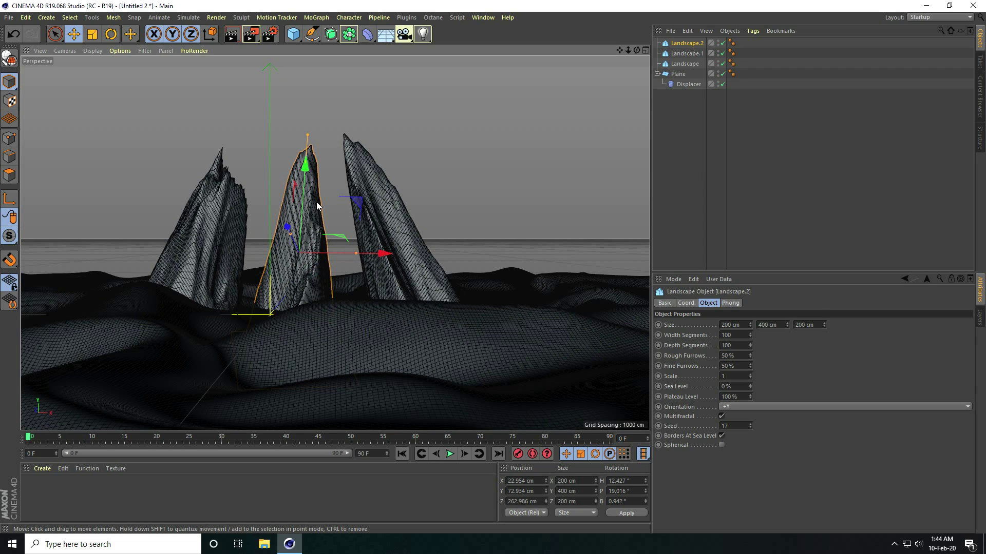
# Open the ALucy statue file from the landscappe folder into the scene
pyautogui.click(9, 18)
pyautogui.click(24, 41)
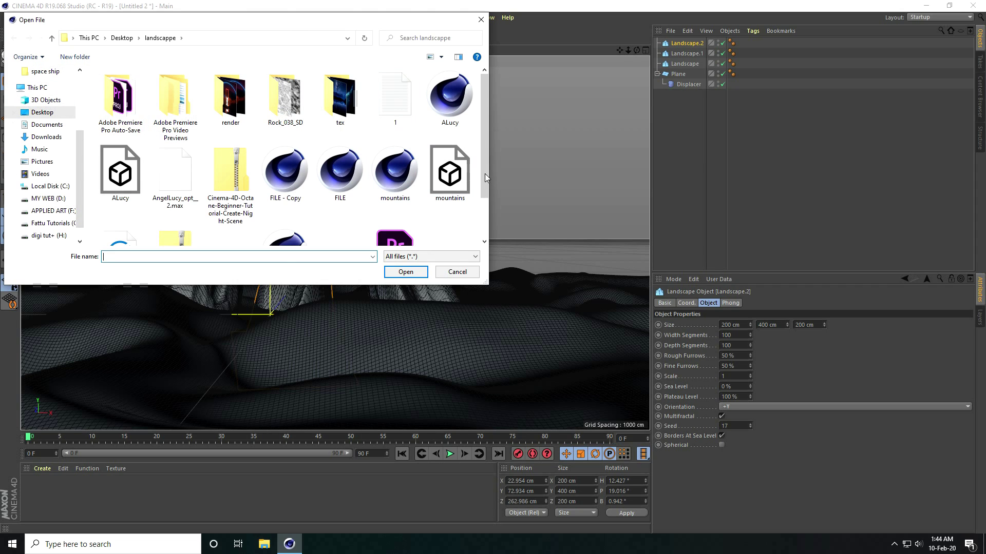
pyautogui.click(452, 122)
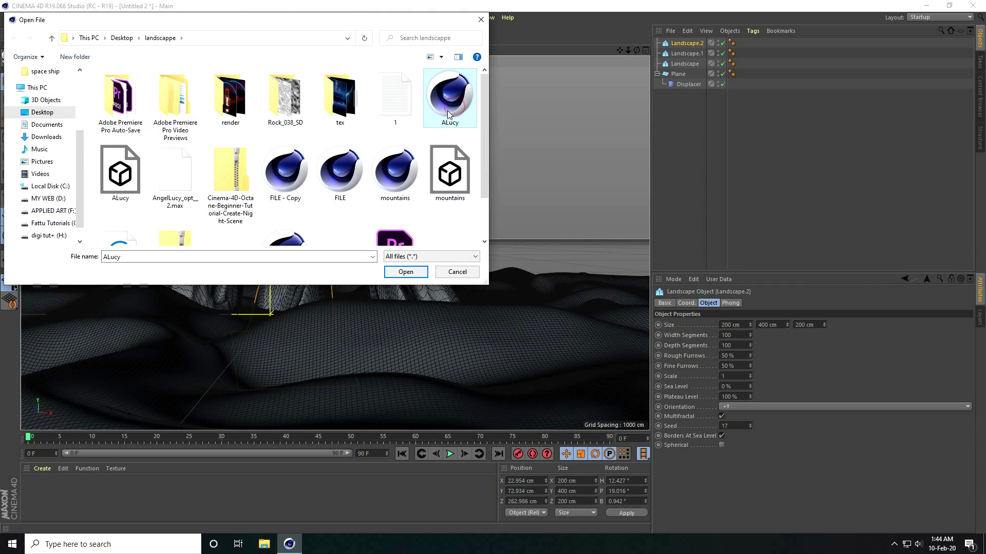
pyautogui.click(405, 272)
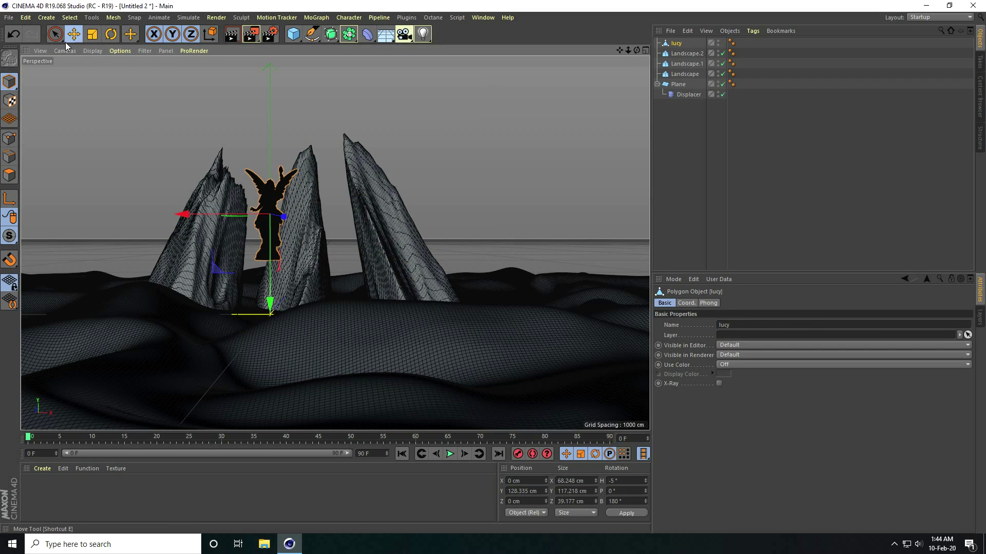
# Switch the viewport display to Gouraud Shading so the statue looks smooth
pyautogui.scroll(5, 319, 150)
pyautogui.scroll(3, 318, 149)
pyautogui.click(93, 51)
pyautogui.click(100, 61)
# Move the lucy statue sideways onto the middle rock peak
pyautogui.scroll(5, 319, 278)
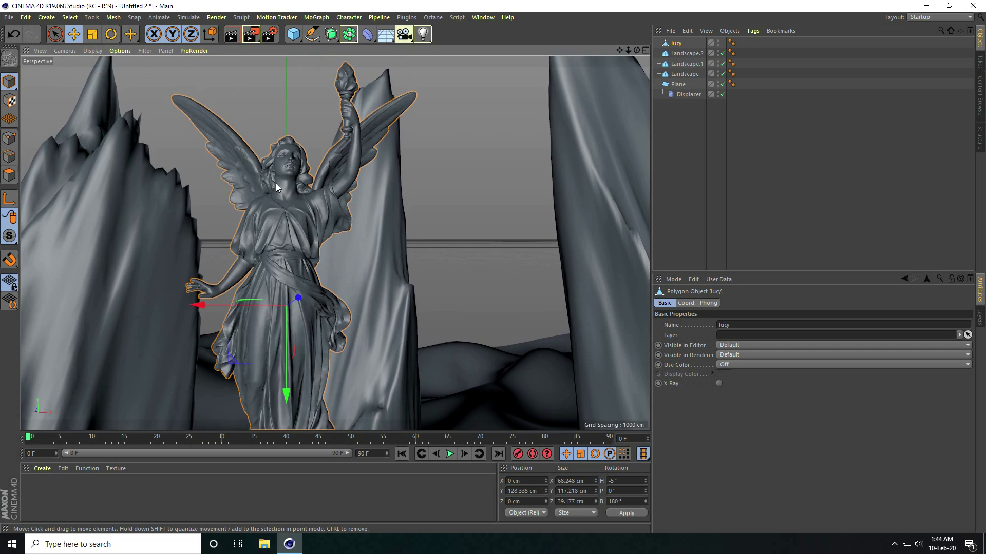
pyautogui.scroll(-5, 304, 265)
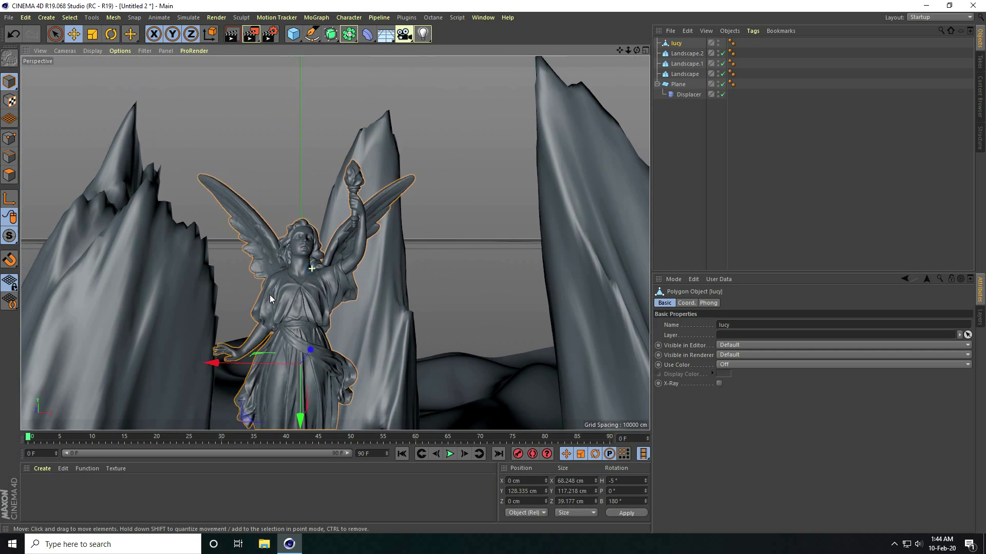
pyautogui.scroll(-8, 322, 298)
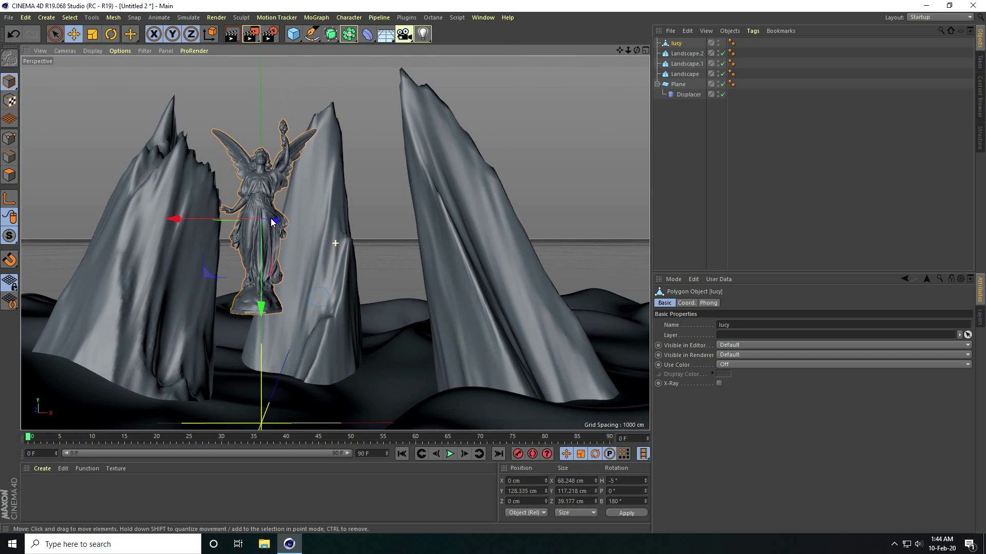
pyautogui.keyDown('alt'); pyautogui.moveTo(251, 268); pyautogui.dragTo(260, 268); pyautogui.keyUp('alt')
pyautogui.moveTo(209, 241); pyautogui.dragTo(260, 263)
# Scale the statue up to about 168 cm tall with the Scale tool
pyautogui.click(92, 35)
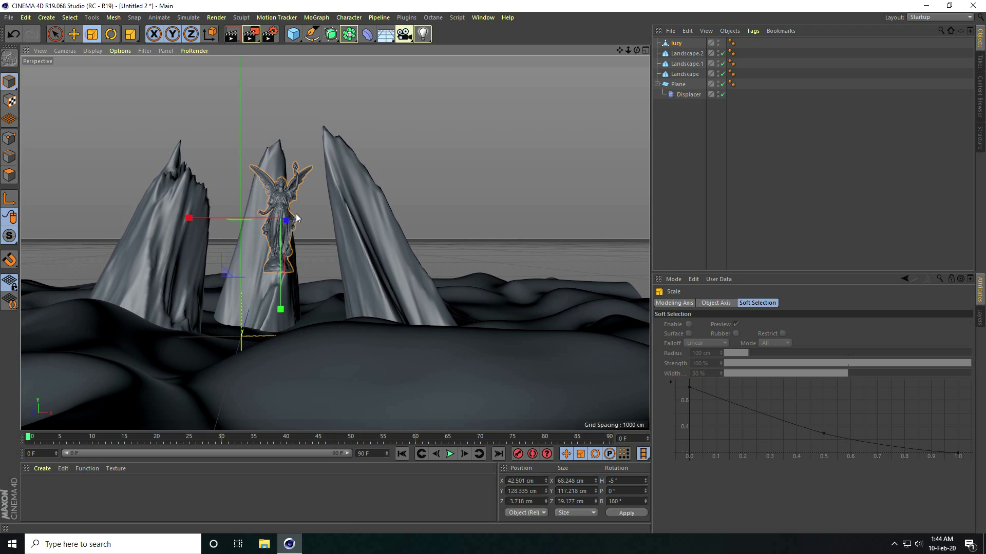
pyautogui.moveTo(337, 165); pyautogui.dragTo(480, 84)
pyautogui.moveTo(307, 172); pyautogui.dragTo(344, 125)
pyautogui.moveTo(276, 124); pyautogui.dragTo(173, 112)
# Raise the statue along Y to about 207 cm, atop the central peak
pyautogui.press('e')
pyautogui.moveTo(281, 308); pyautogui.dragTo(280, 232)
pyautogui.scroll(-2, 275, 271)
pyautogui.scroll(3, 279, 275)
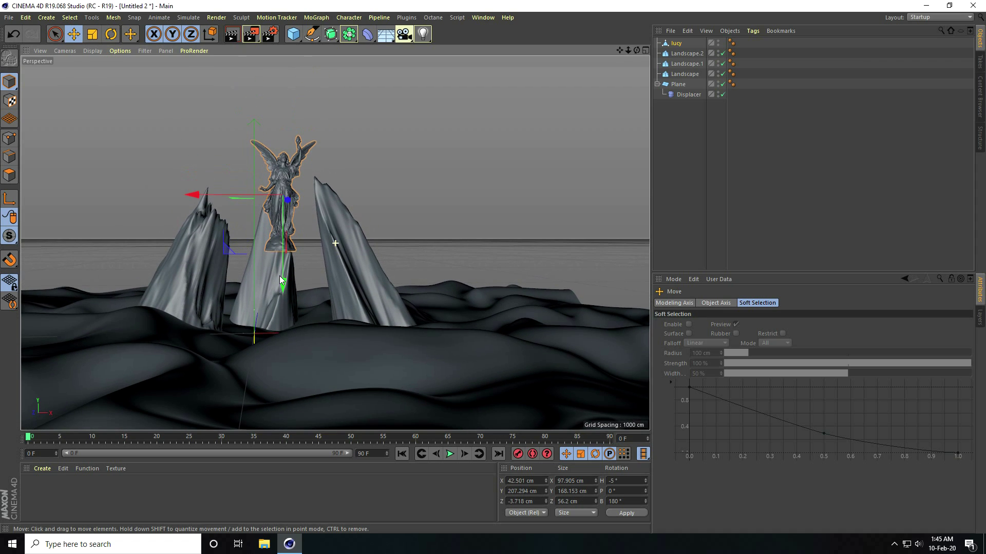
pyautogui.scroll(-1, 284, 221)
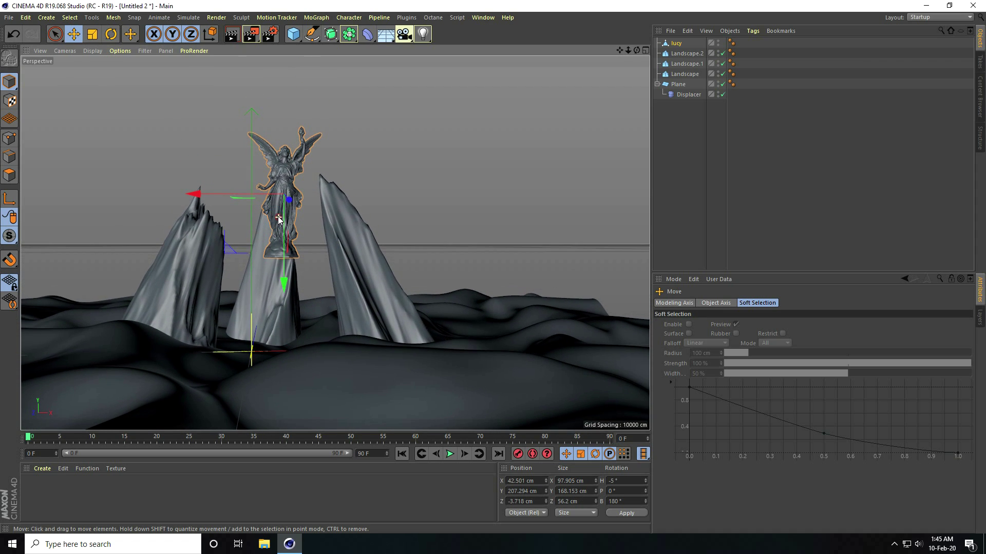
# Add a Torus, tilt it upright by -90°, raise it and shrink its radius
pyautogui.moveTo(293, 34); pyautogui.dragTo(341, 82)
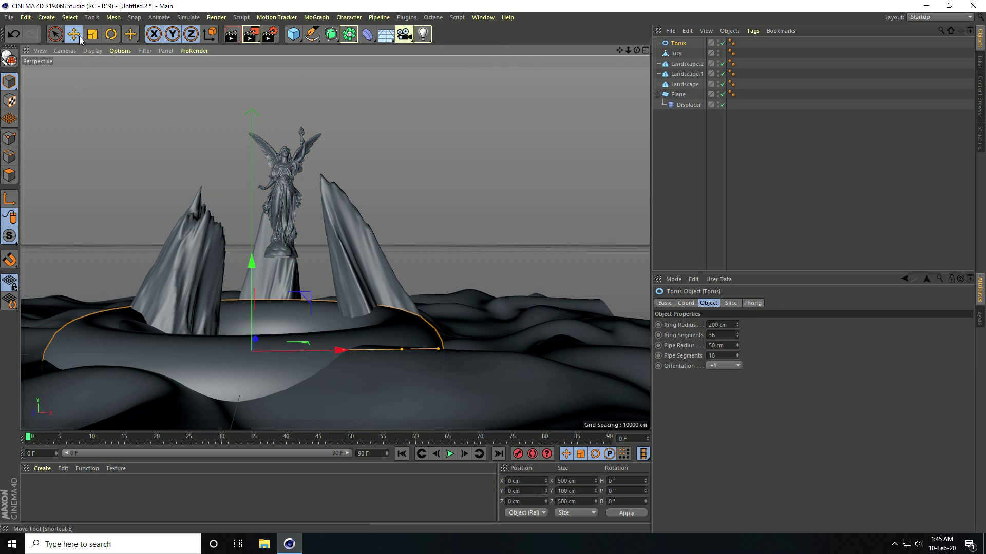
pyautogui.press('r')
pyautogui.moveTo(251, 344); pyautogui.dragTo(257, 231)
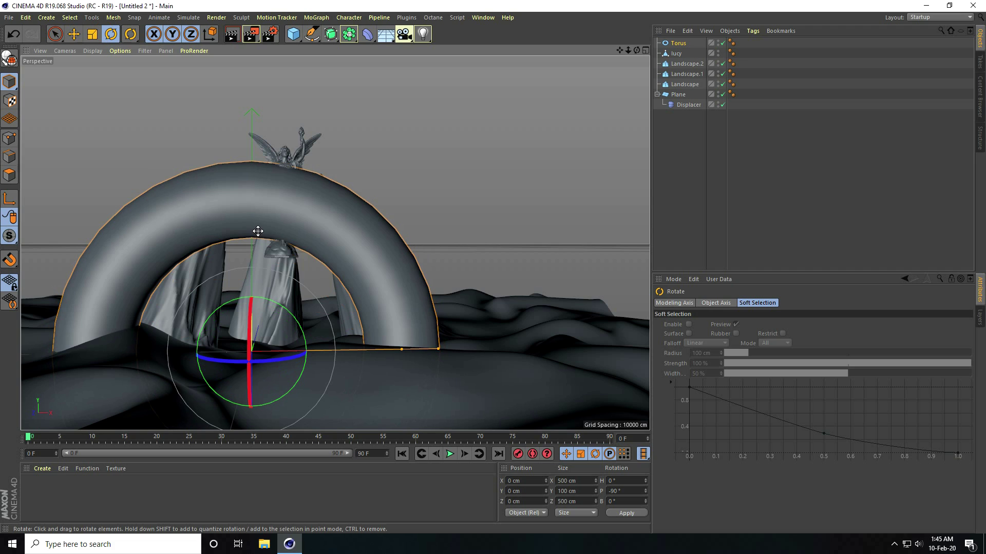
pyautogui.click(74, 34)
pyautogui.moveTo(255, 401); pyautogui.dragTo(281, 296)
pyautogui.moveTo(403, 235); pyautogui.dragTo(315, 238)
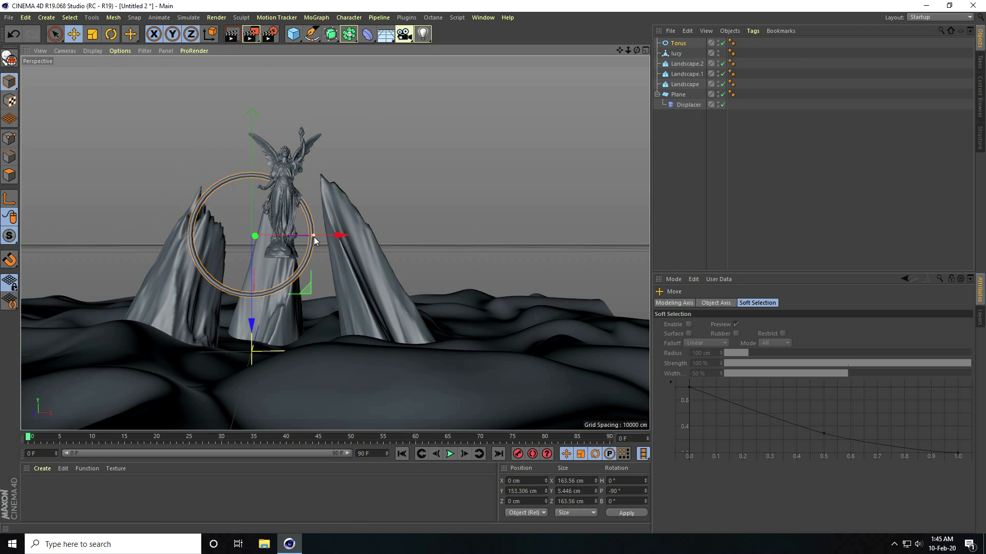
# Give the torus 241 ring segments and a 1 cm pipe radius
pyautogui.click(677, 43)
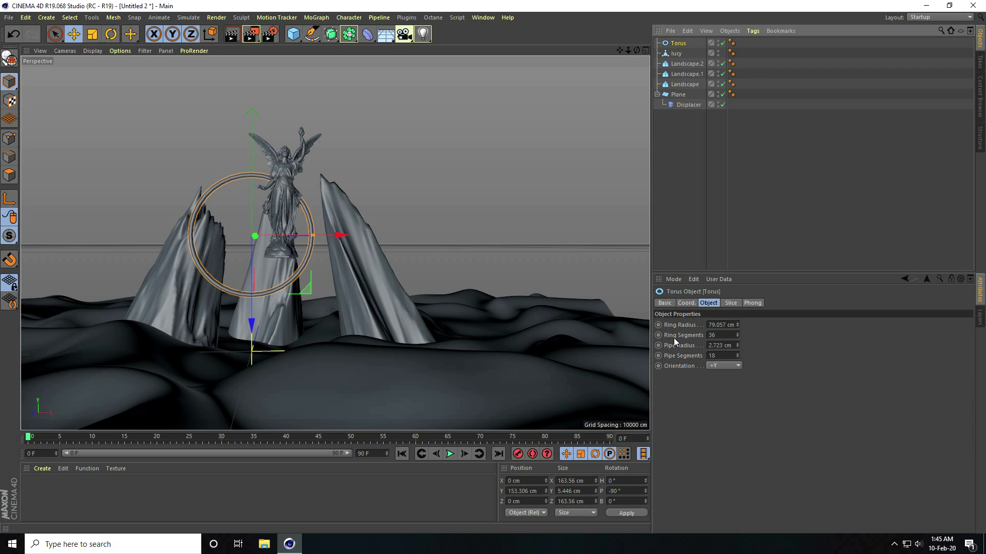
pyautogui.moveTo(738, 335); pyautogui.dragTo(738, 332)
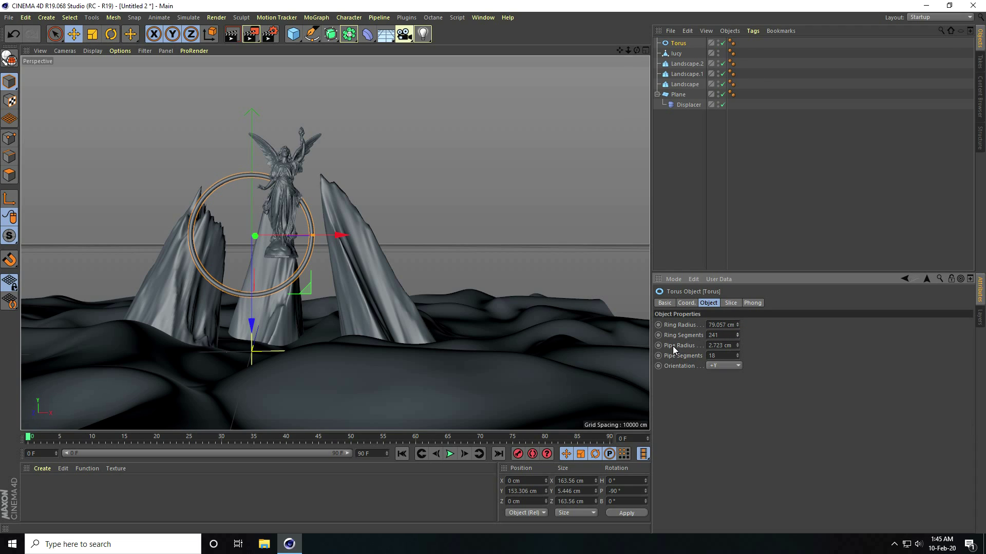
pyautogui.write('1')
pyautogui.press('Return')
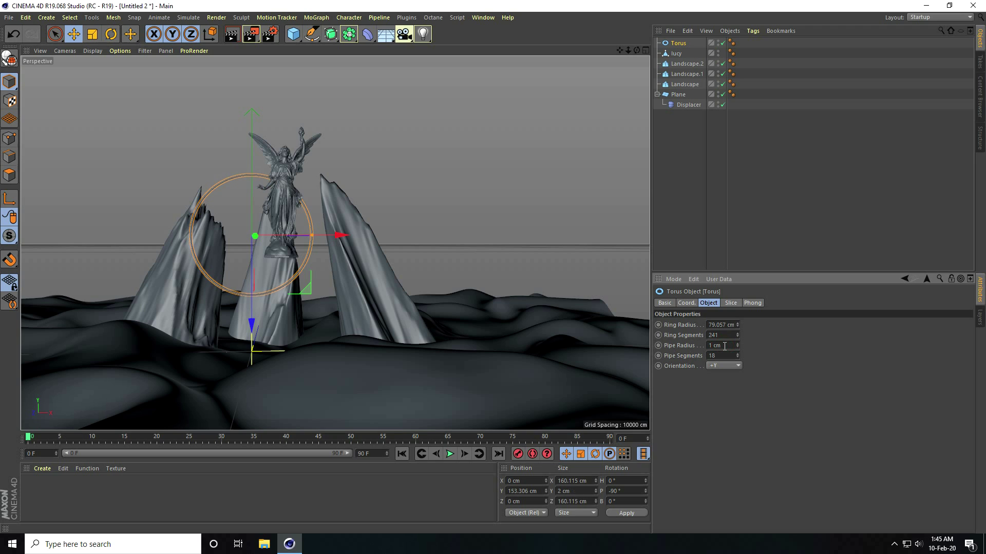
# Position the torus along Z and X in Top view, then raise it to the statue
pyautogui.middleClick(288, 252)
pyautogui.middleClick(423, 156)
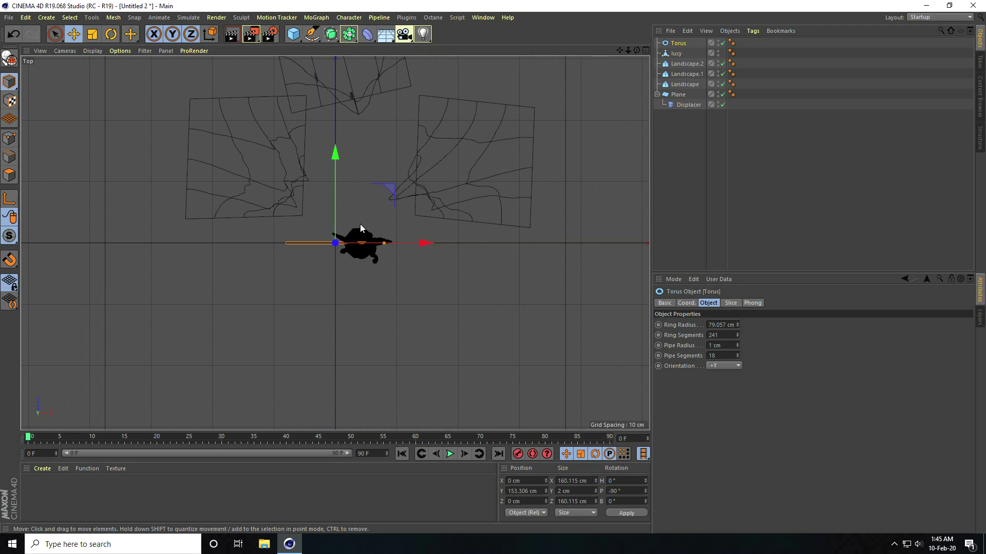
pyautogui.scroll(3, 334, 246)
pyautogui.moveTo(305, 205); pyautogui.dragTo(301, 162)
pyautogui.moveTo(392, 244); pyautogui.dragTo(420, 251)
pyautogui.middleClick(360, 259)
pyautogui.middleClick(147, 164)
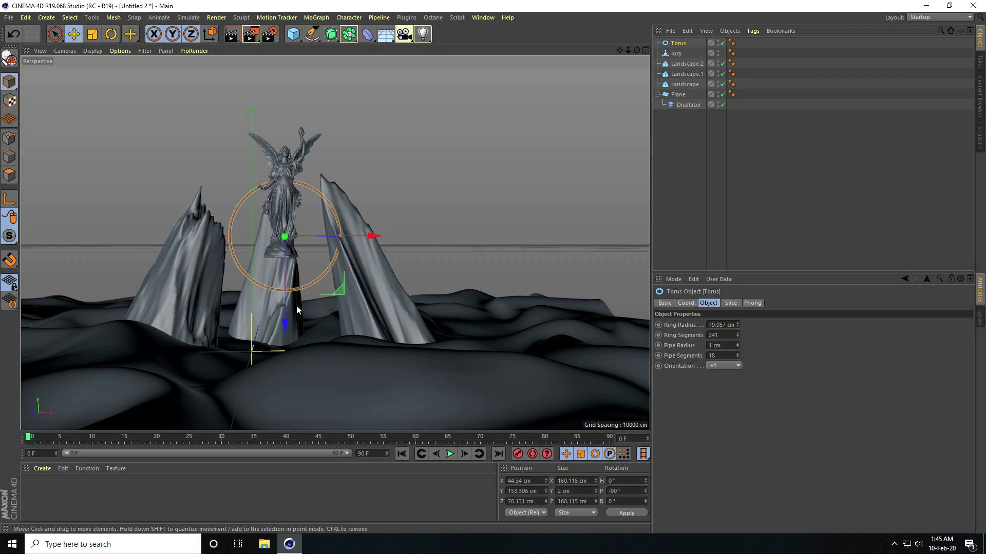
pyautogui.moveTo(284, 331); pyautogui.dragTo(284, 254)
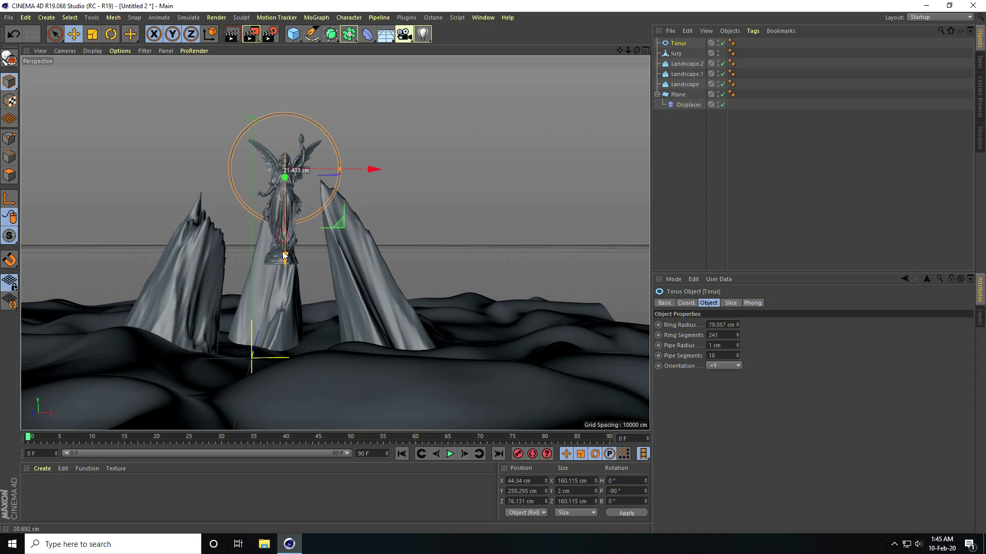
# Nudge the torus forward along Z so it encircles the statue at Y 259 cm
pyautogui.middleClick(284, 255)
pyautogui.middleClick(455, 167)
pyautogui.moveTo(334, 168); pyautogui.dragTo(332, 174)
pyautogui.middleClick(333, 175)
pyautogui.middleClick(199, 191)
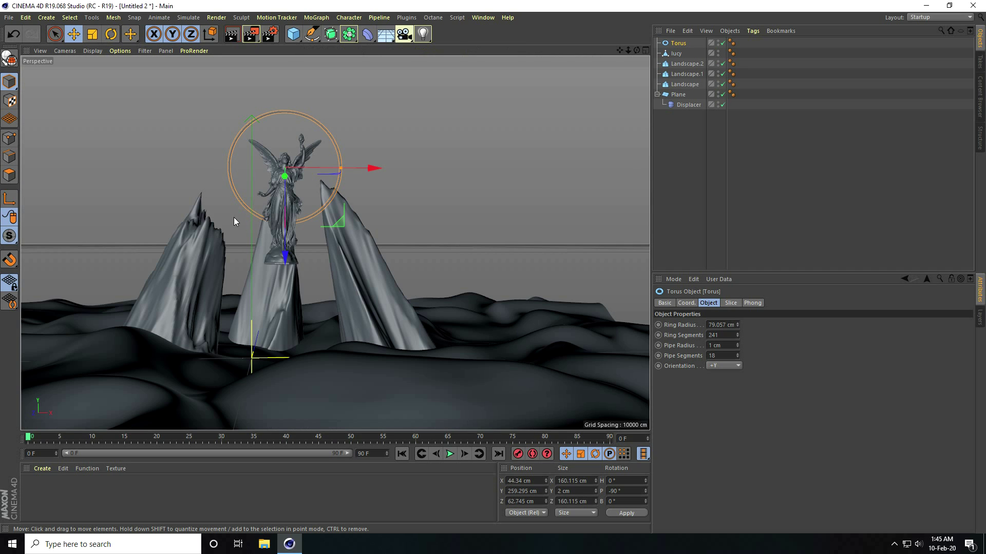
pyautogui.scroll(2, 298, 282)
pyautogui.scroll(1, 291, 281)
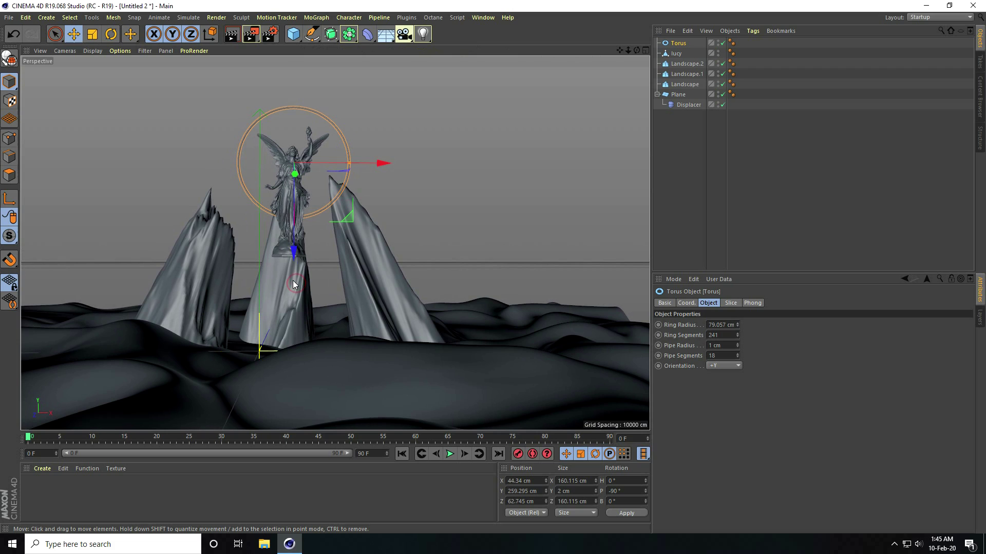
# Add a MoText object and replace its placeholder text with ANGEL
pyautogui.click(315, 18)
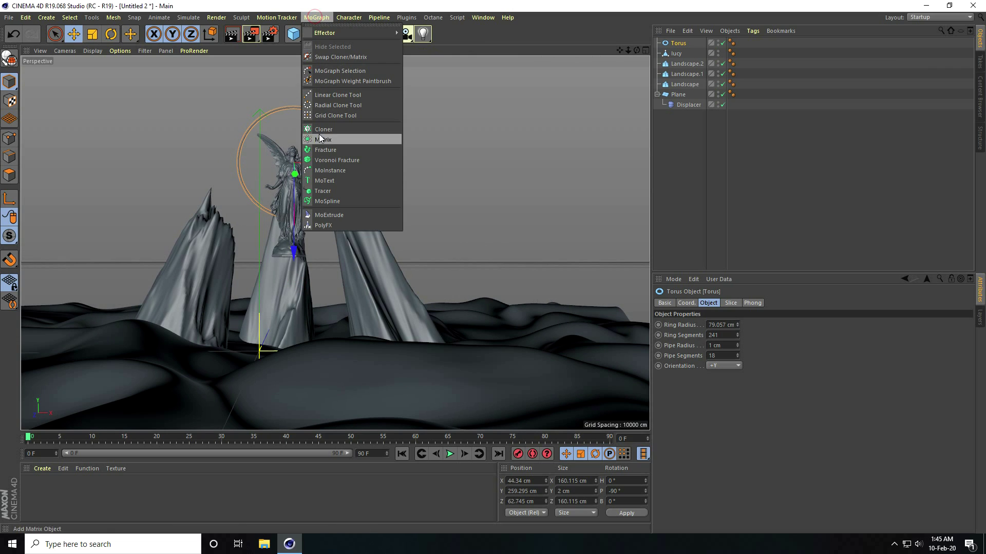
pyautogui.click(322, 182)
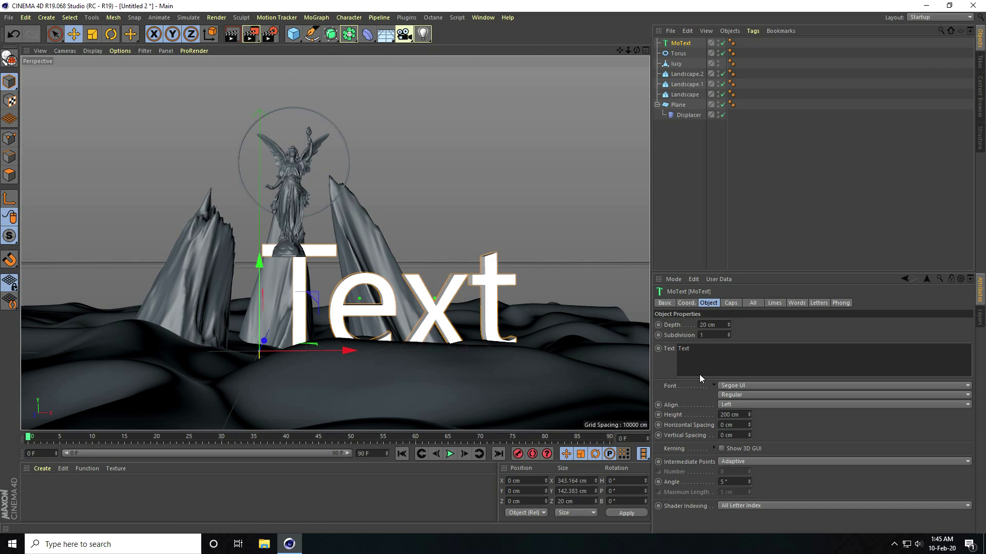
pyautogui.doubleClick(703, 348)
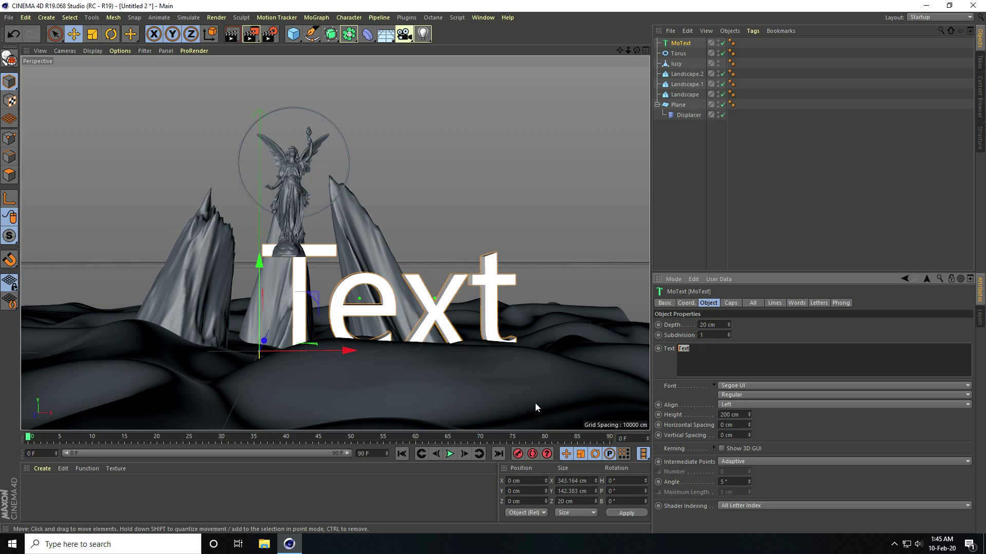
pyautogui.write('ANGEL')
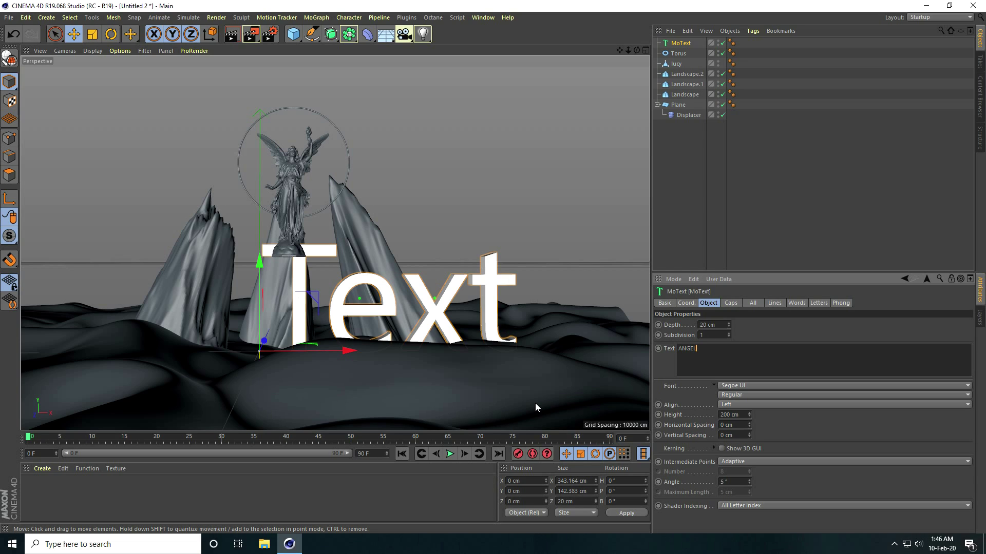
# Centre-align the ANGEL text, set its height to 61 cm and raise it before the statue
pyautogui.click(750, 405)
pyautogui.click(736, 427)
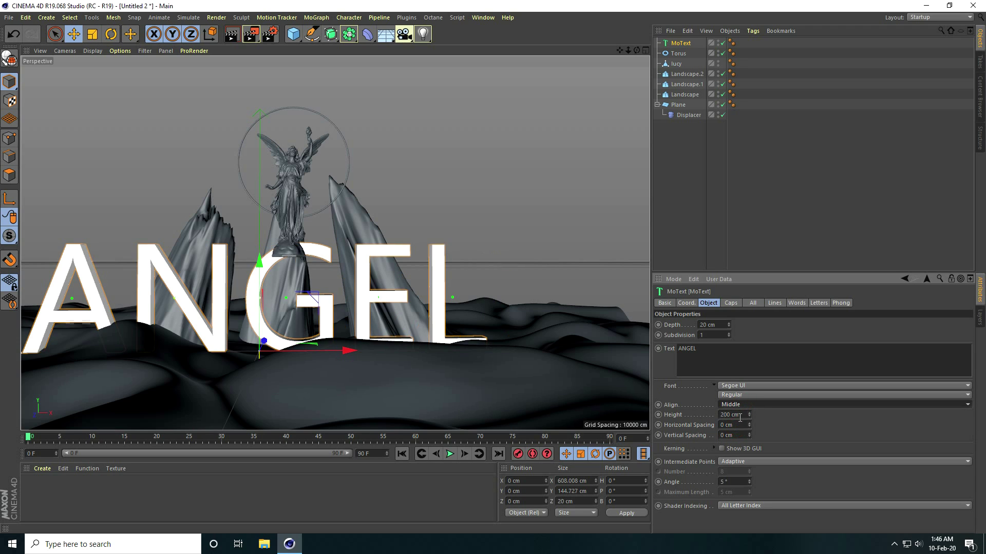
pyautogui.moveTo(750, 414); pyautogui.dragTo(750, 414)
pyautogui.moveTo(346, 354); pyautogui.dragTo(380, 351)
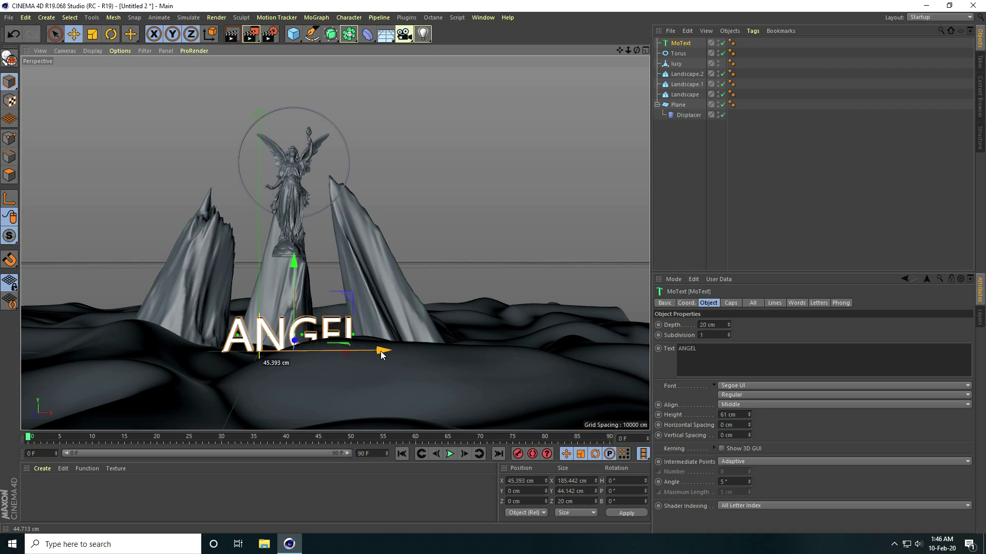
pyautogui.moveTo(295, 266); pyautogui.dragTo(298, 221)
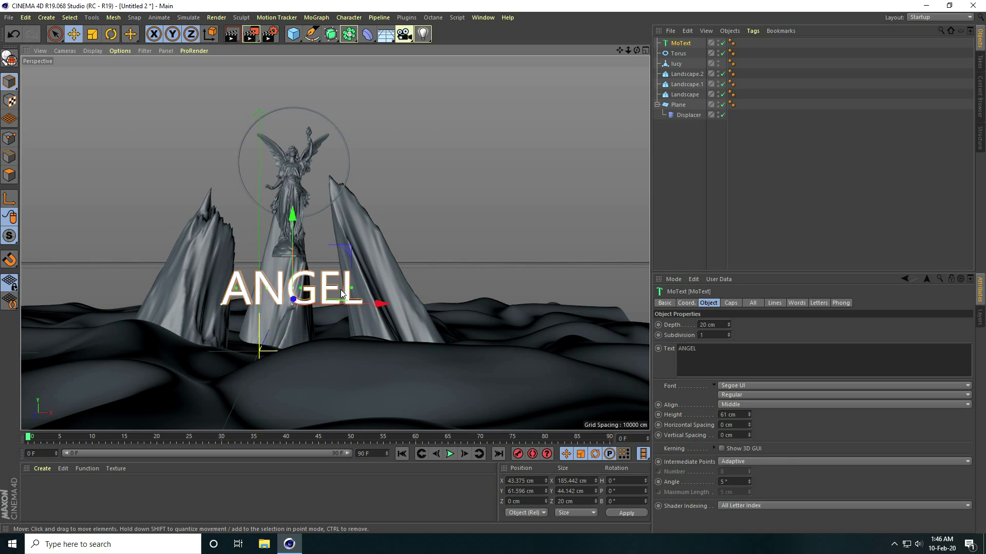
# Set the MoText font to Trebuchet MS after trying Segoe UI Emoji and Segoe UI Symbol
pyautogui.click(731, 389)
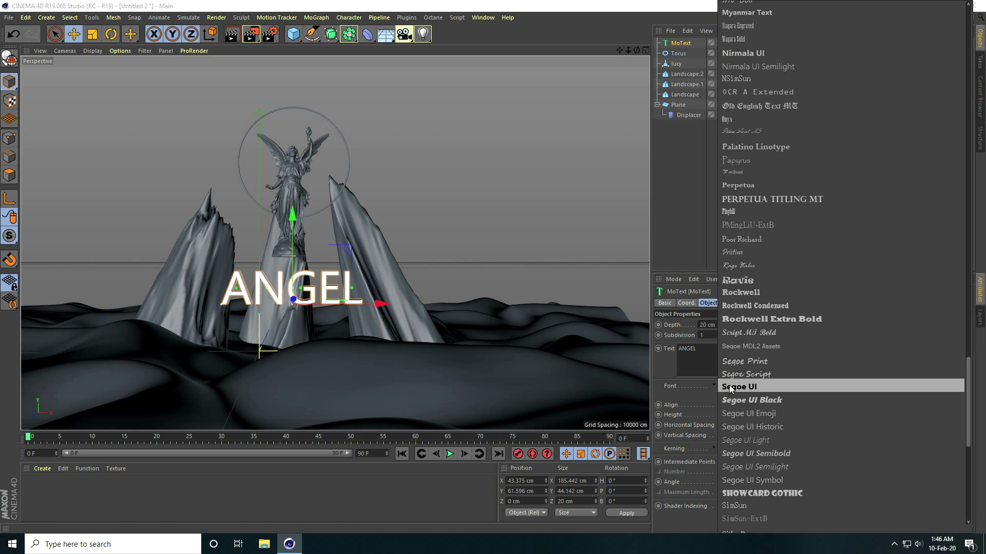
pyautogui.click(742, 414)
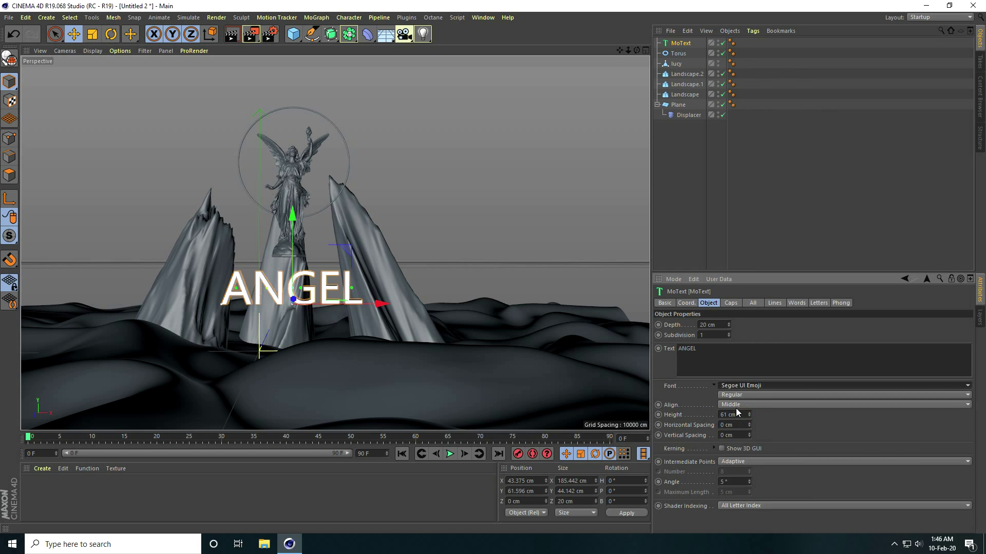
pyautogui.click(729, 385)
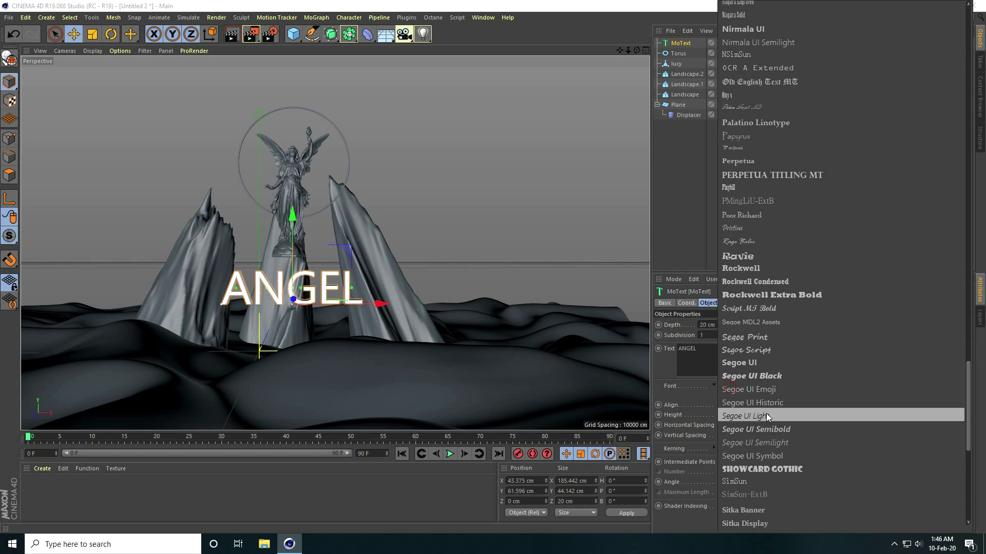
pyautogui.click(762, 456)
pyautogui.scroll(3, 293, 292)
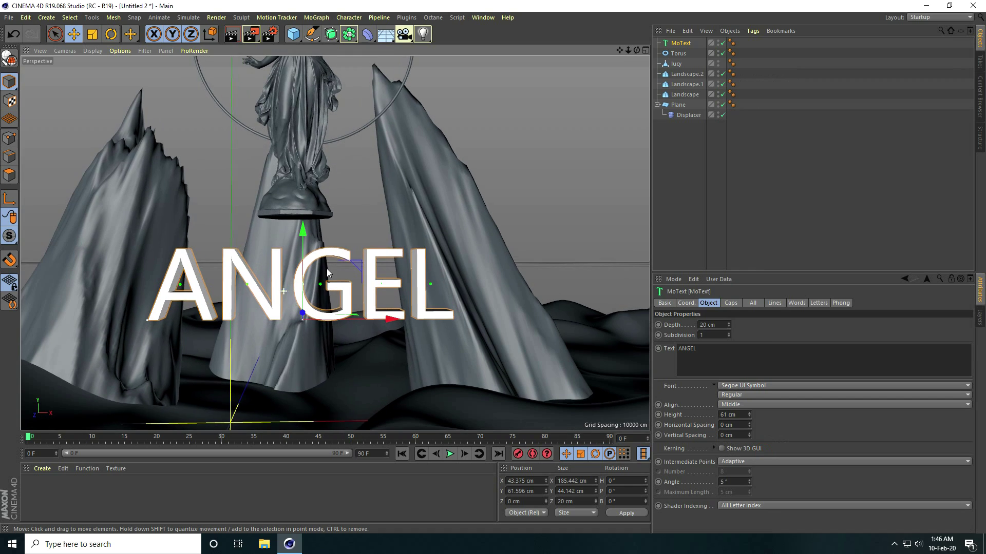
pyautogui.click(734, 388)
pyautogui.scroll(-5, 745, 403)
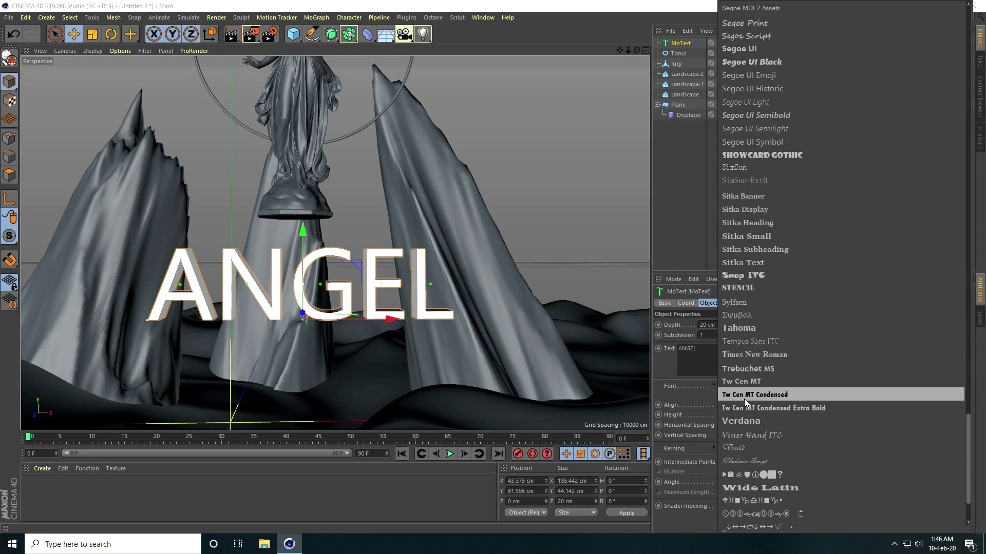
pyautogui.click(744, 369)
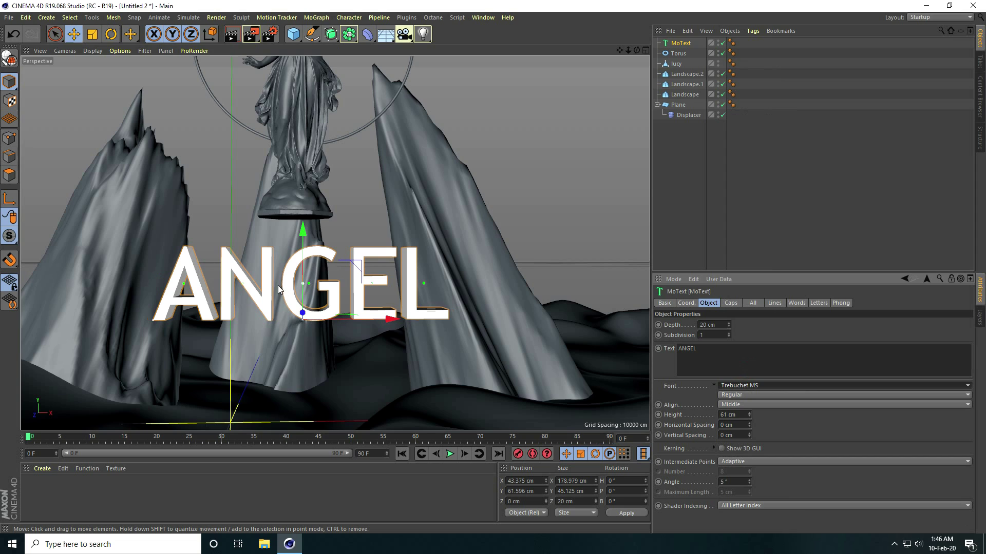
pyautogui.scroll(2, 278, 285)
pyautogui.keyDown('alt'); pyautogui.moveTo(279, 286); pyautogui.dragTo(328, 251); pyautogui.keyUp('alt')
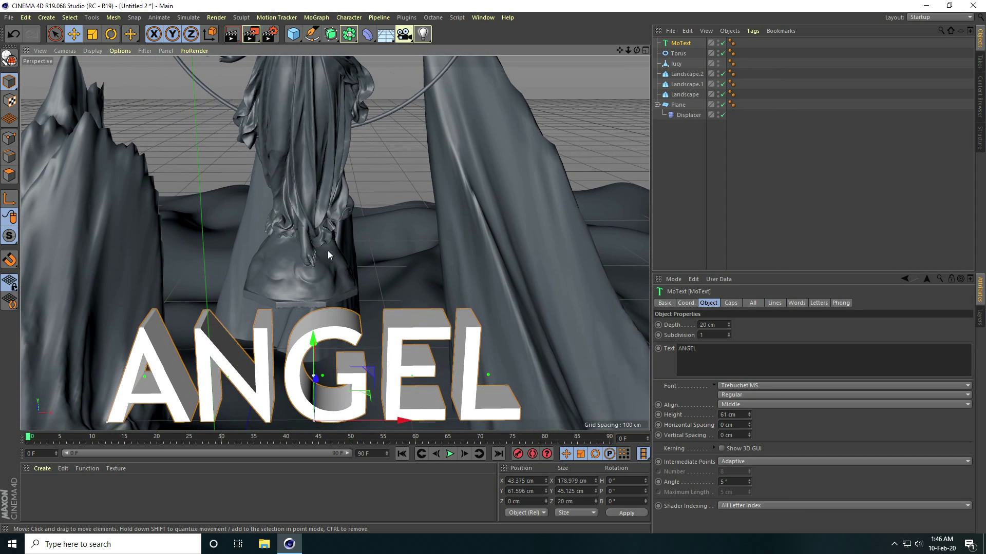
pyautogui.click(708, 325)
# Flatten the ANGEL text by setting its Depth to 0 cm
pyautogui.write('0')
pyautogui.press('Return')
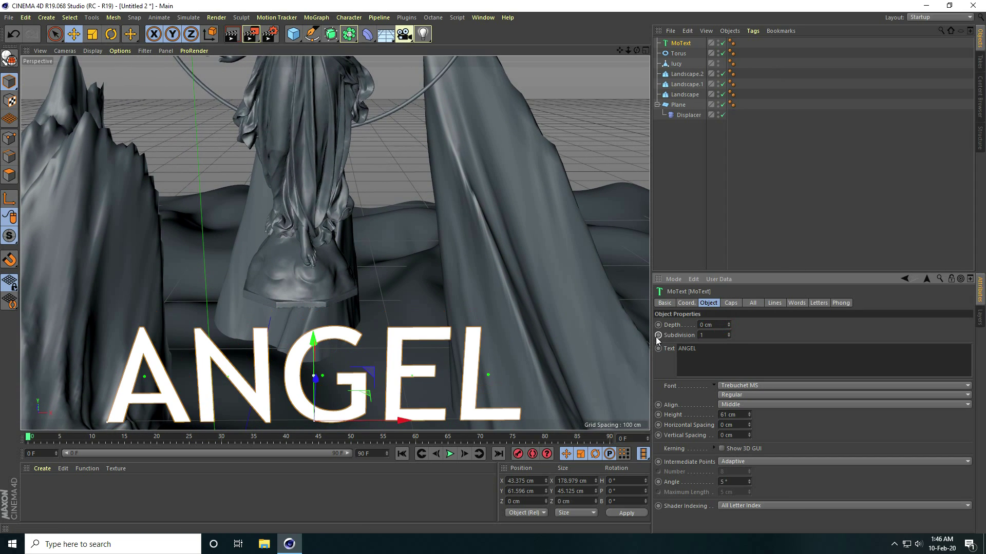
pyautogui.scroll(-4, 303, 327)
pyautogui.scroll(-2, 303, 327)
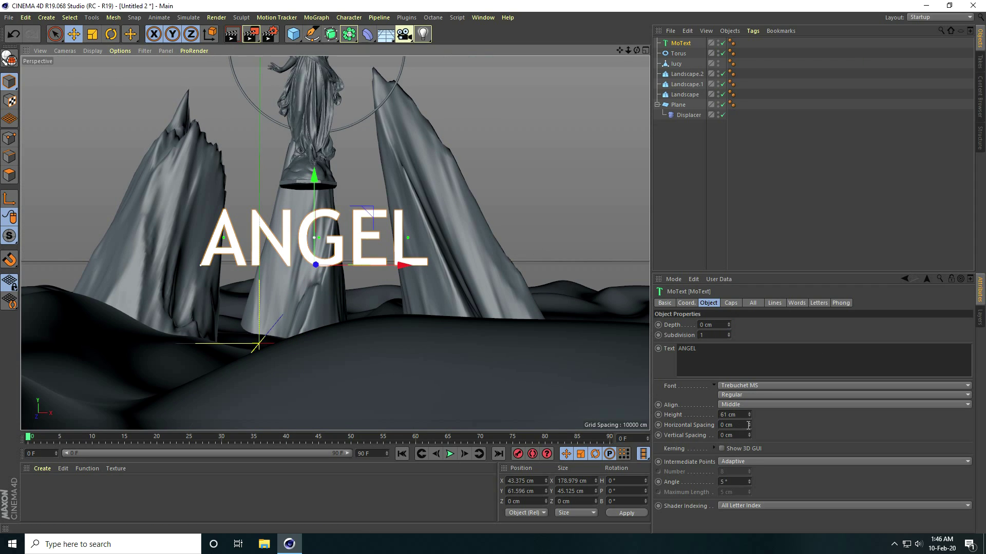
# Set the text height to 30 cm and horizontal letter spacing to 15 cm
pyautogui.moveTo(749, 425); pyautogui.dragTo(749, 412)
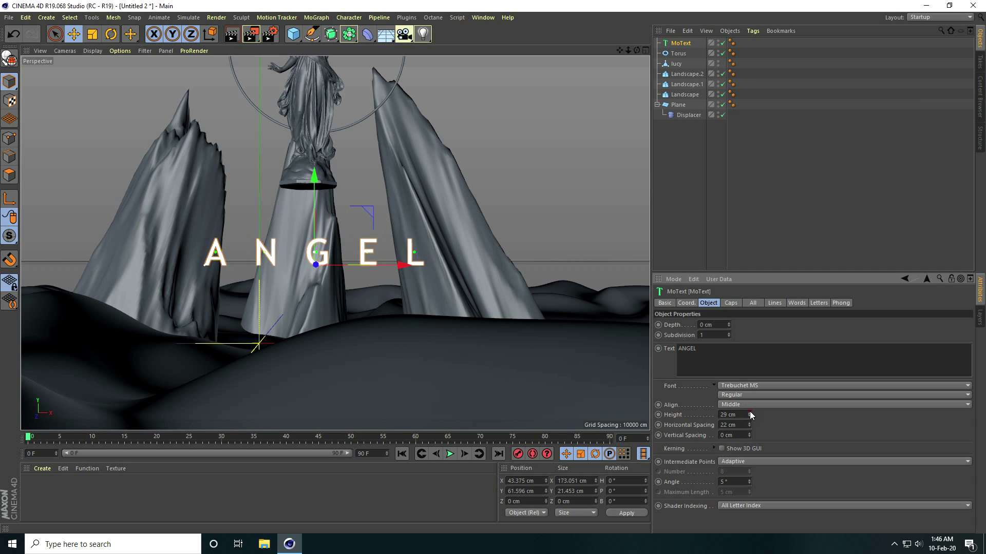
pyautogui.scroll(-2, 304, 304)
pyautogui.scroll(1, 298, 308)
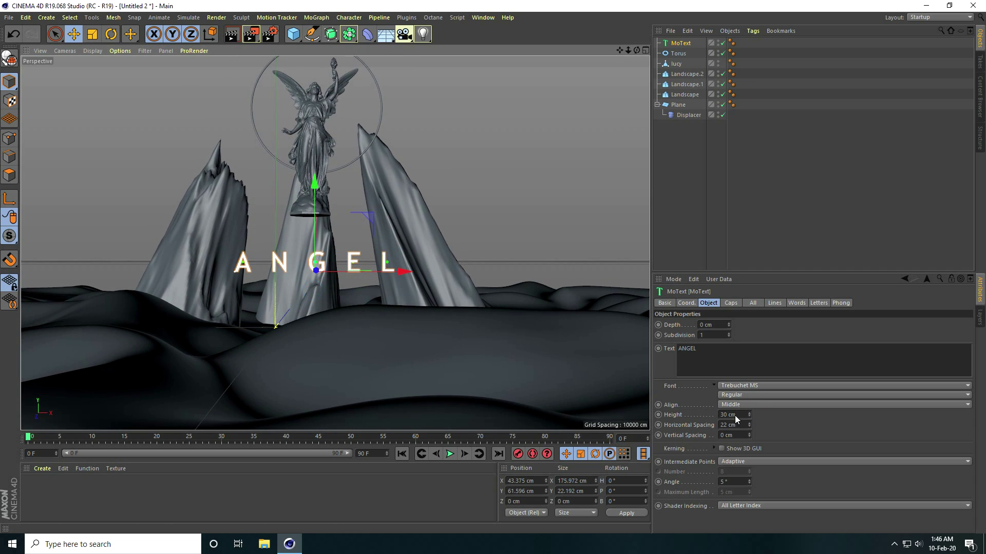
pyautogui.moveTo(750, 426); pyautogui.dragTo(749, 426)
pyautogui.keyDown('alt'); pyautogui.moveTo(302, 304); pyautogui.dragTo(322, 348, button='middle'); pyautogui.keyUp('alt')
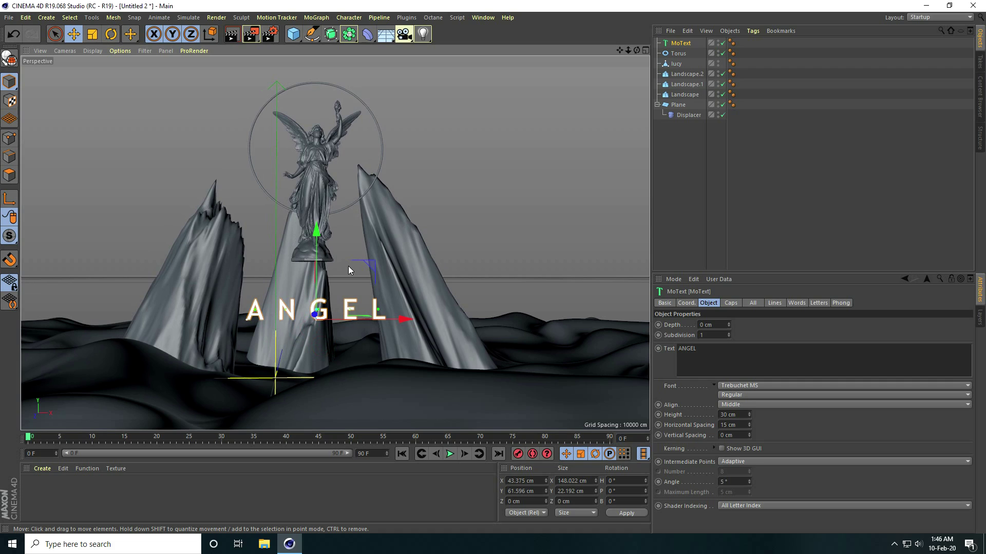
# Open the Octane Live Viewer and dock it, enlarged, below the attributes panel
pyautogui.click(433, 18)
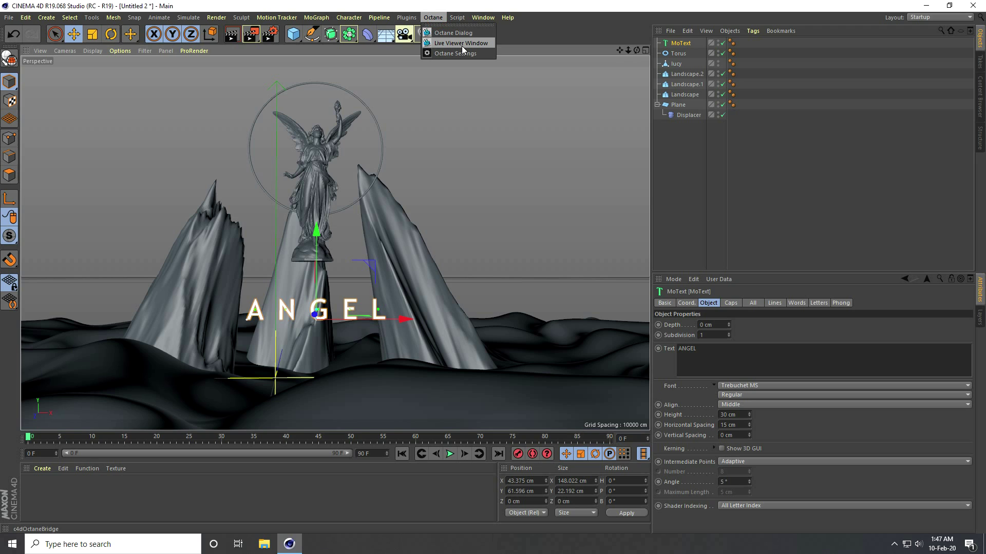
pyautogui.click(462, 44)
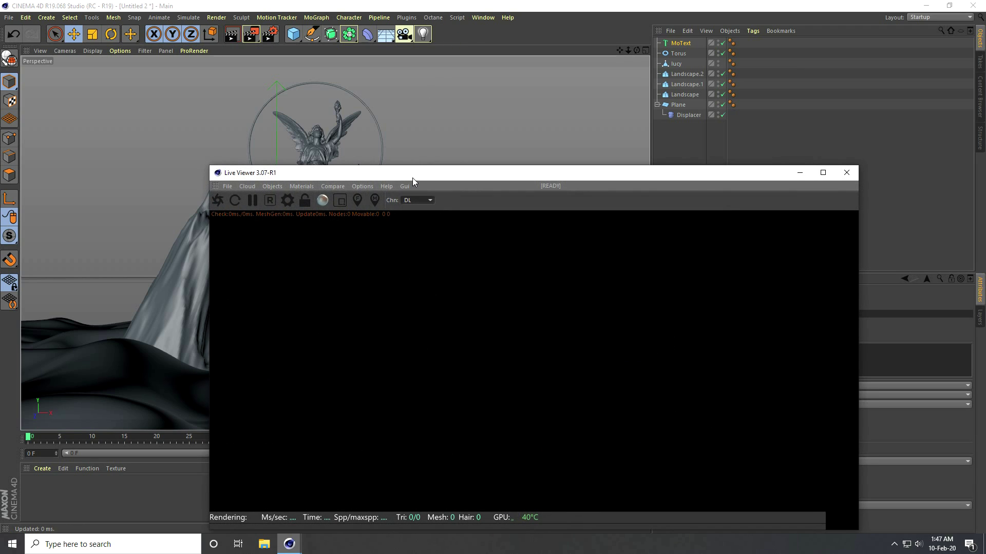
pyautogui.moveTo(411, 178); pyautogui.dragTo(253, 62)
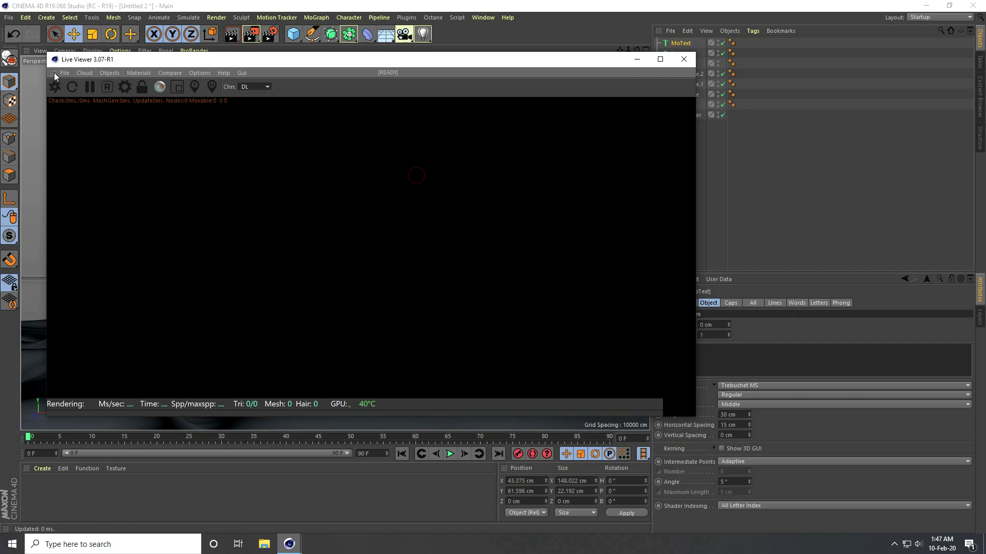
pyautogui.moveTo(57, 75); pyautogui.dragTo(759, 490)
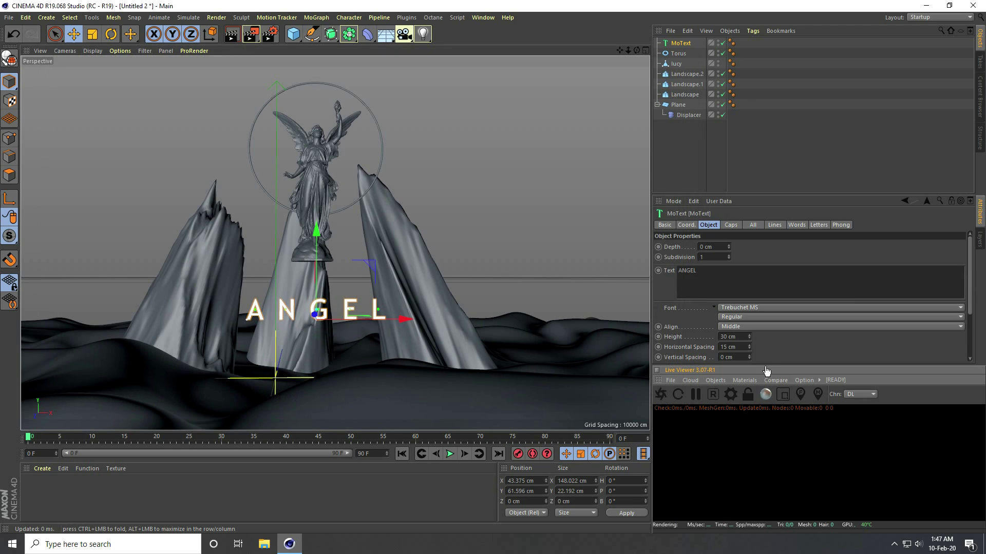
pyautogui.moveTo(765, 364); pyautogui.dragTo(537, 204)
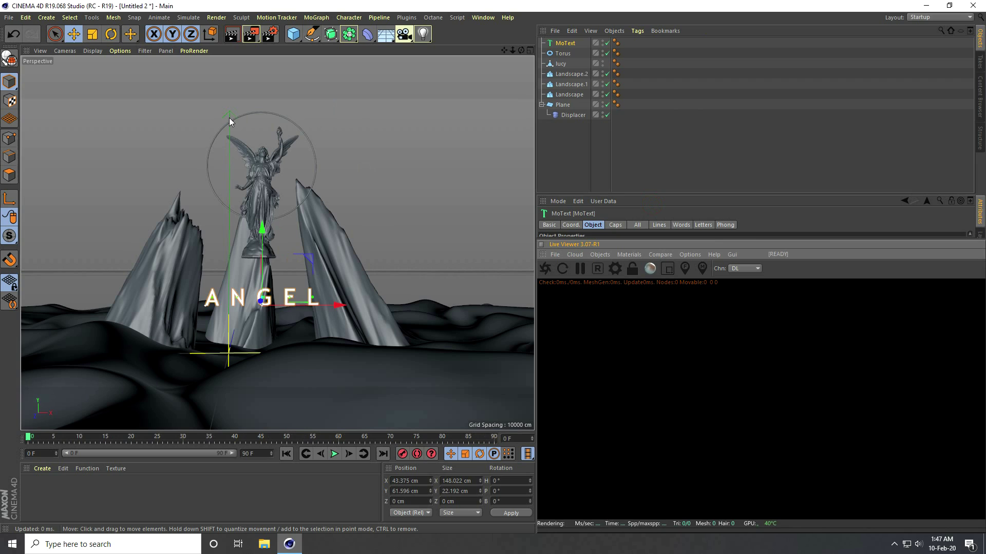
# Set the render settings to Octane Renderer with Use All GPUs enabled
pyautogui.click(271, 34)
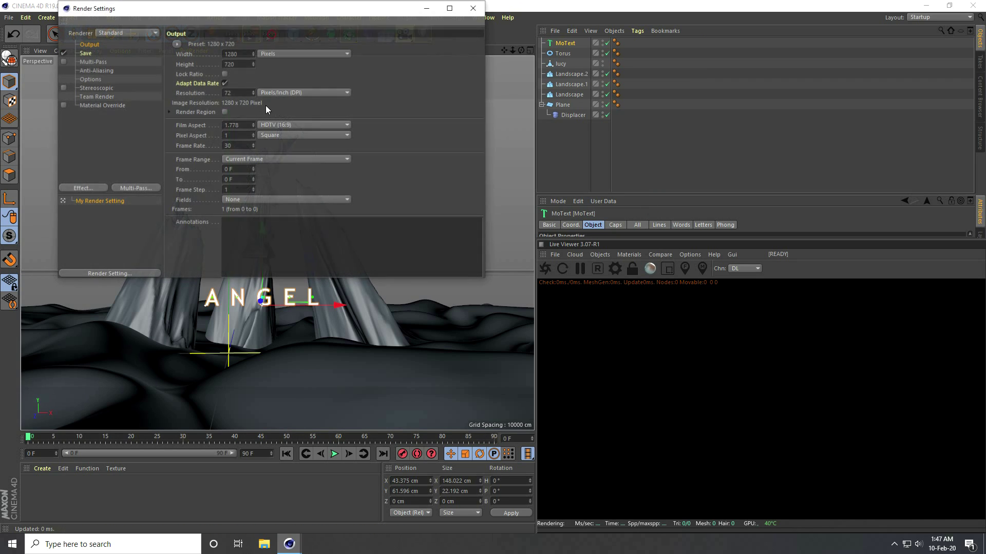
pyautogui.click(119, 33)
pyautogui.click(122, 91)
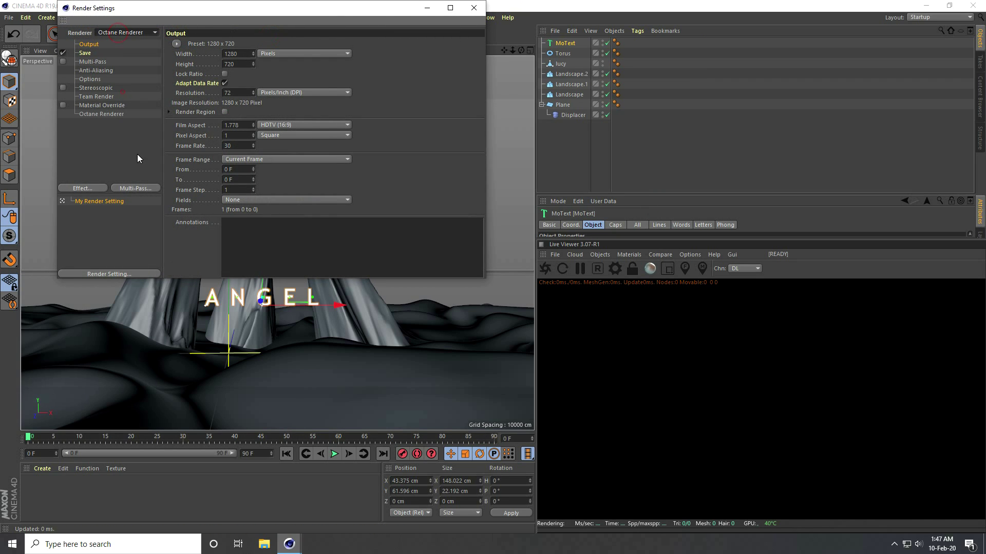
pyautogui.click(101, 114)
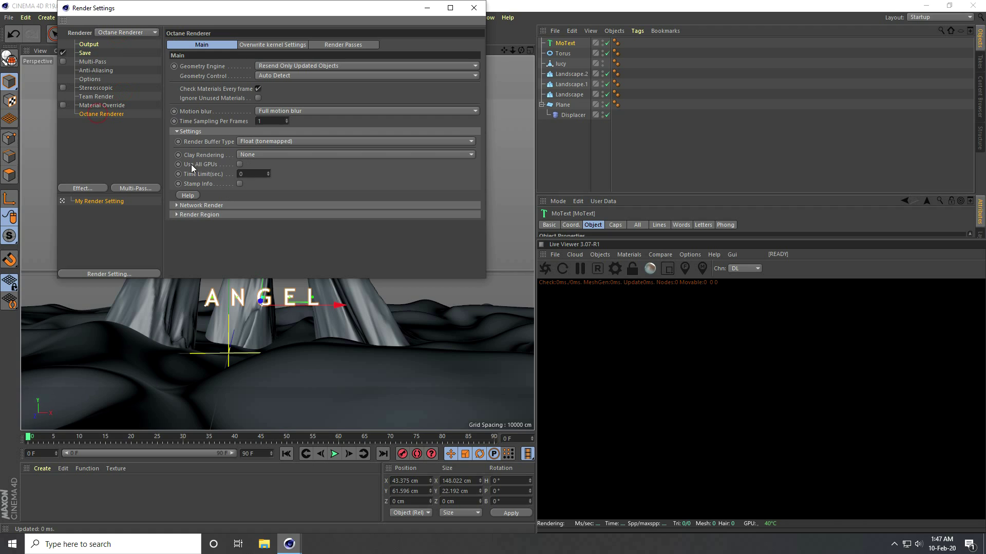
pyautogui.click(239, 164)
pyautogui.click(473, 8)
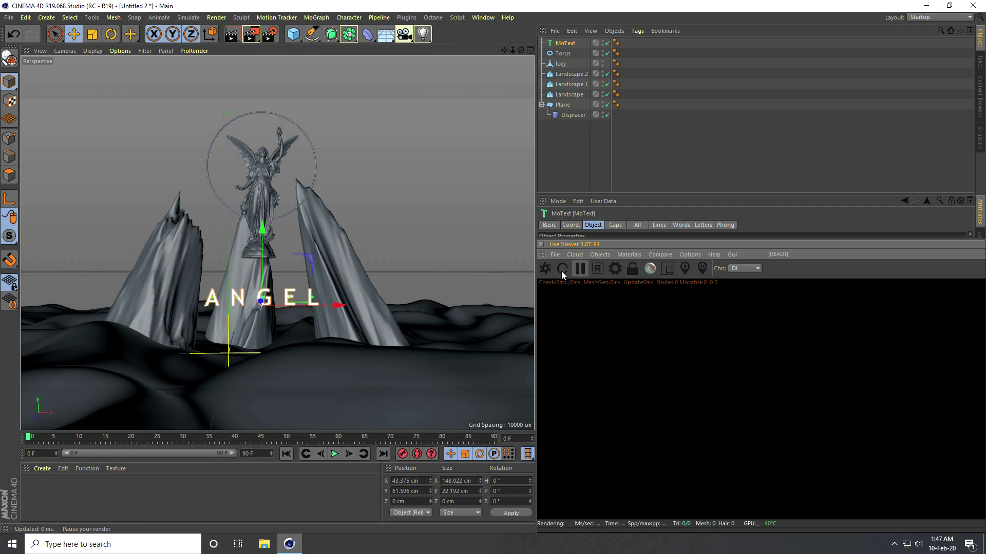
# Start the Octane live render and add an OctaneCamera to the scene
pyautogui.click(546, 269)
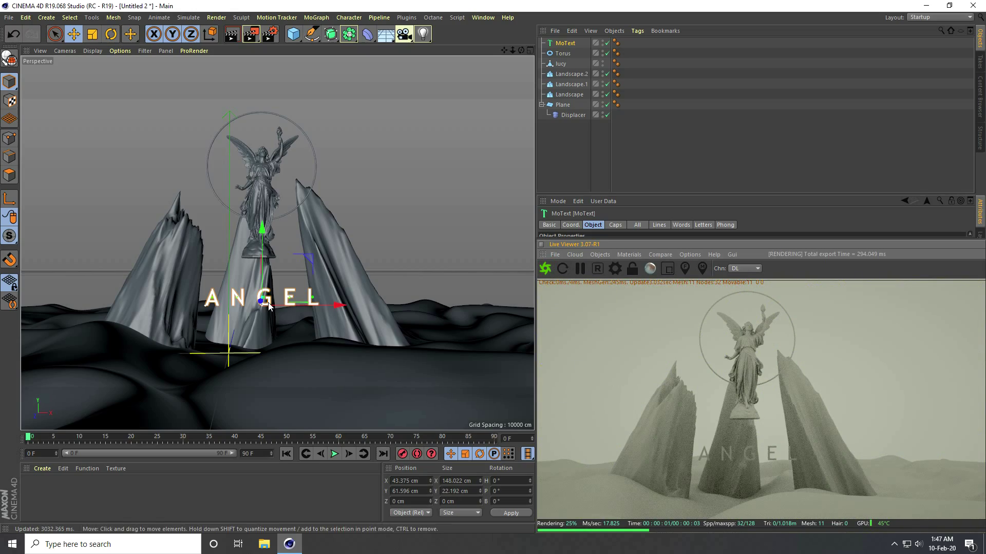
pyautogui.keyDown('alt'); pyautogui.moveTo(249, 255); pyautogui.dragTo(257, 269, button='middle'); pyautogui.keyUp('alt')
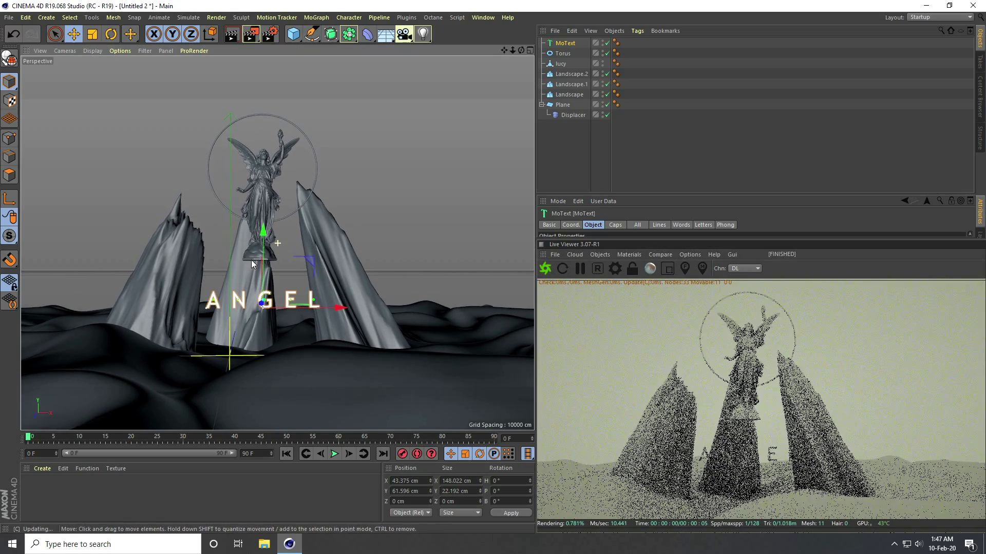
pyautogui.keyDown('alt'); pyautogui.moveTo(257, 269); pyautogui.dragTo(252, 289); pyautogui.keyUp('alt')
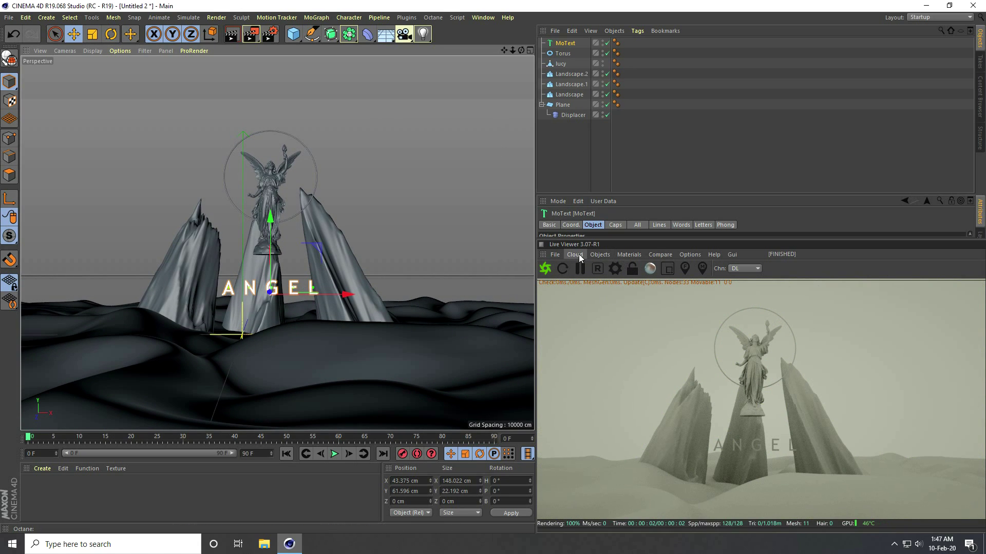
pyautogui.click(601, 254)
pyautogui.click(611, 270)
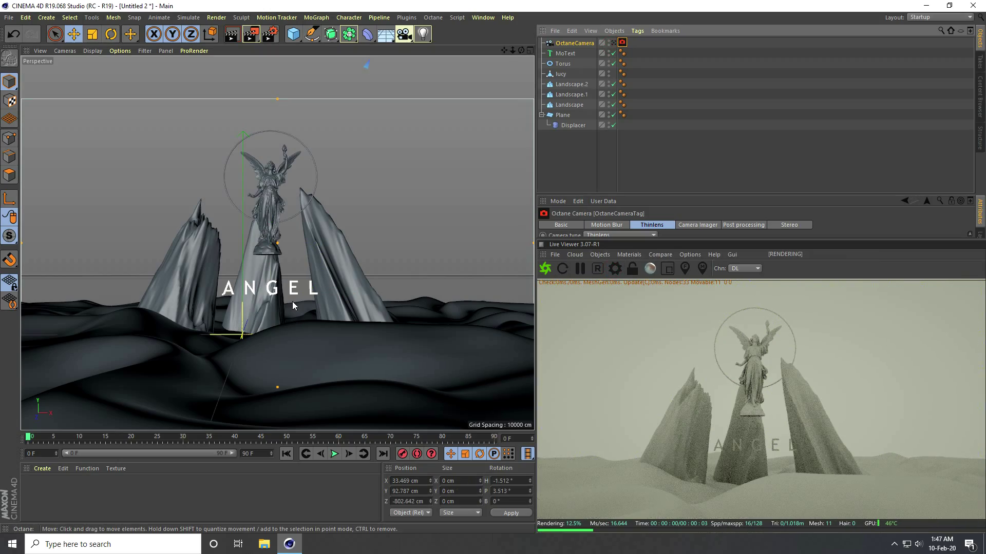
# Move the Landscape.1 rock spike along X to stand beside the statue
pyautogui.keyDown('alt'); pyautogui.moveTo(356, 298); pyautogui.dragTo(342, 271); pyautogui.keyUp('alt')
pyautogui.click(345, 272)
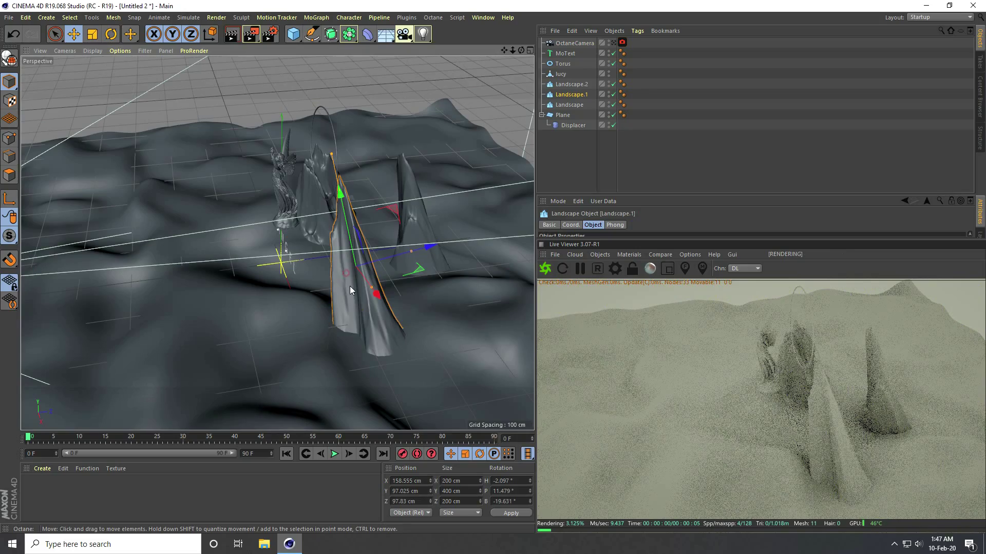
pyautogui.moveTo(432, 248); pyautogui.dragTo(442, 248)
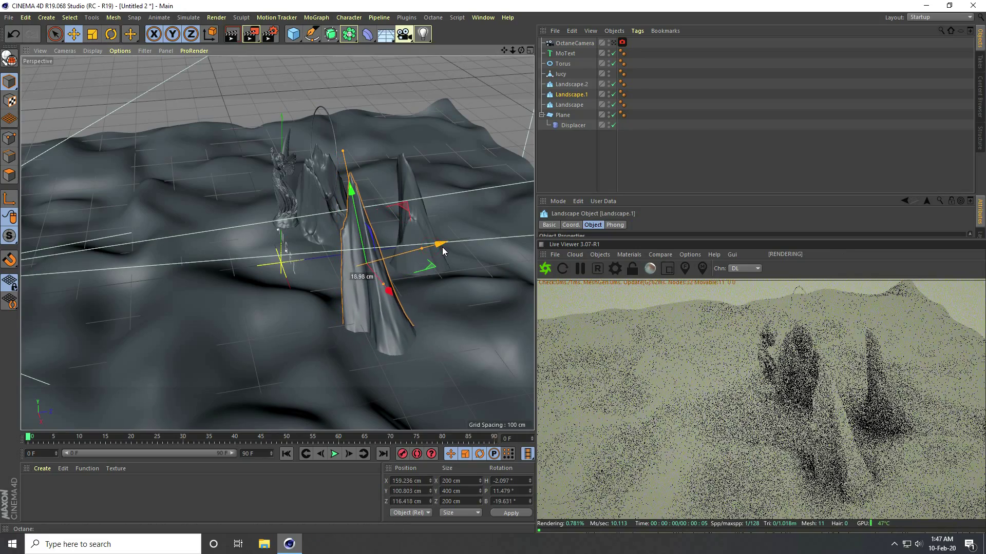
pyautogui.keyDown('alt'); pyautogui.moveTo(244, 291); pyautogui.dragTo(380, 254); pyautogui.keyUp('alt')
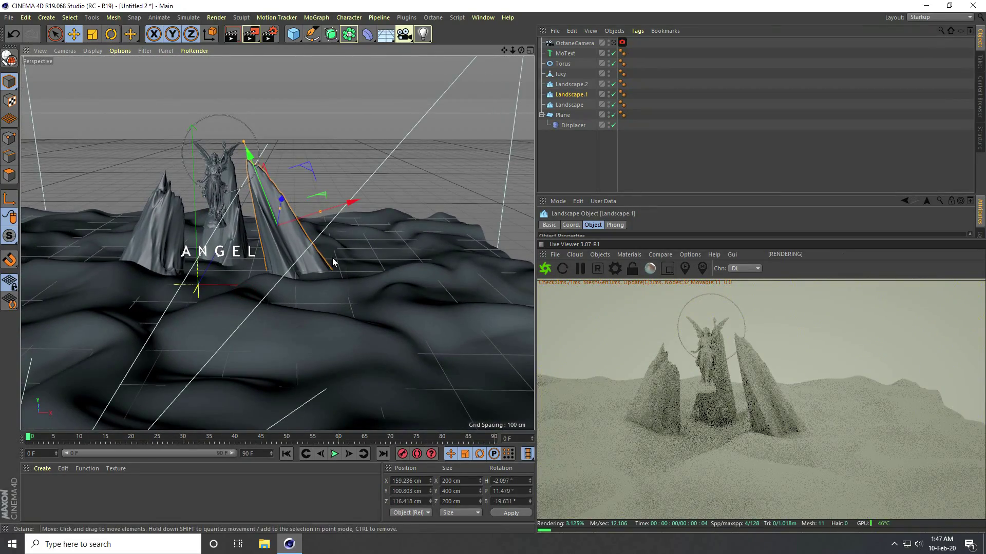
pyautogui.click(598, 255)
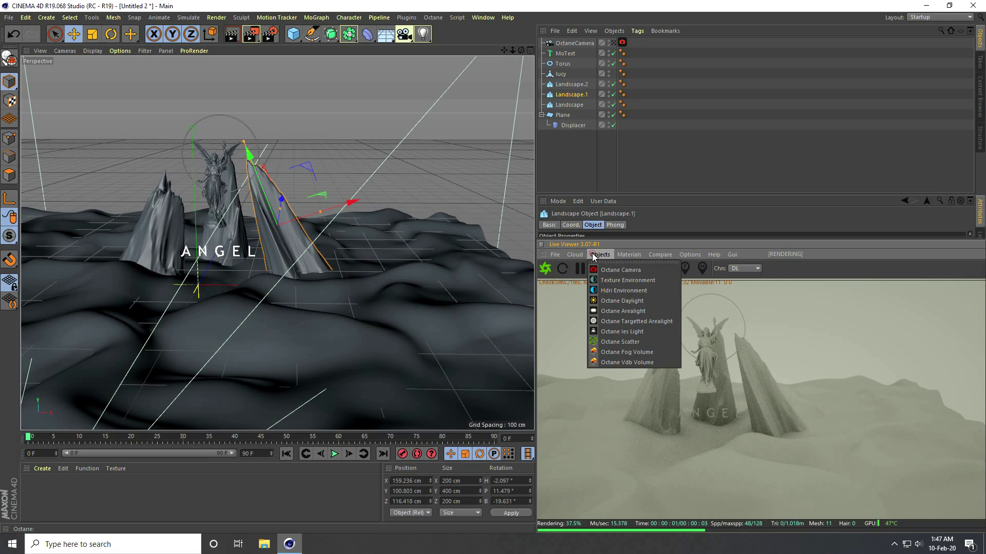
# Add an Octane area light and raise it high above the statue, sliding it along X
pyautogui.click(628, 312)
pyautogui.scroll(-3, 310, 299)
pyautogui.moveTo(239, 212); pyautogui.dragTo(241, 46)
pyautogui.press('r')
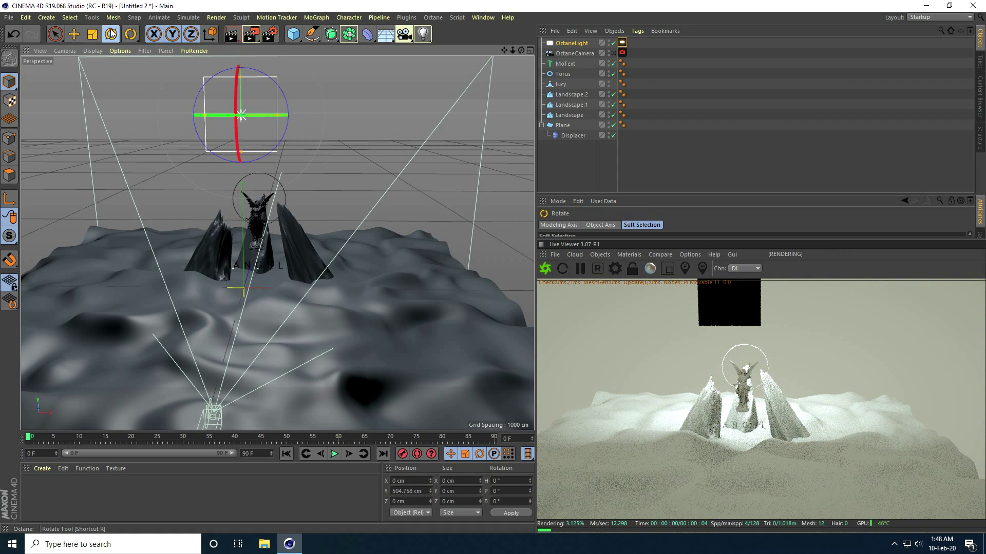
pyautogui.moveTo(238, 95); pyautogui.dragTo(488, 268)
pyautogui.hotkey('ctrl', 'z')
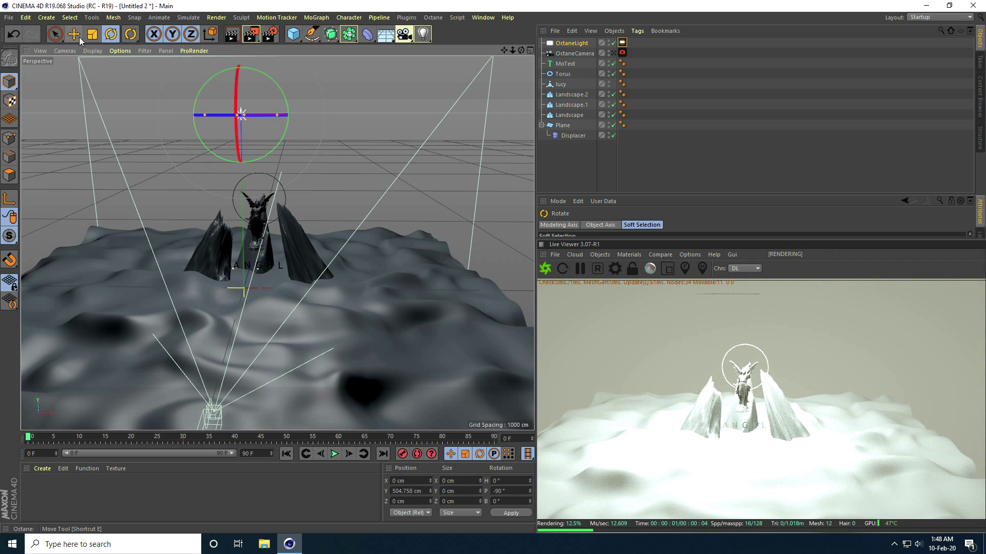
pyautogui.press('e')
pyautogui.moveTo(310, 113); pyautogui.dragTo(340, 118)
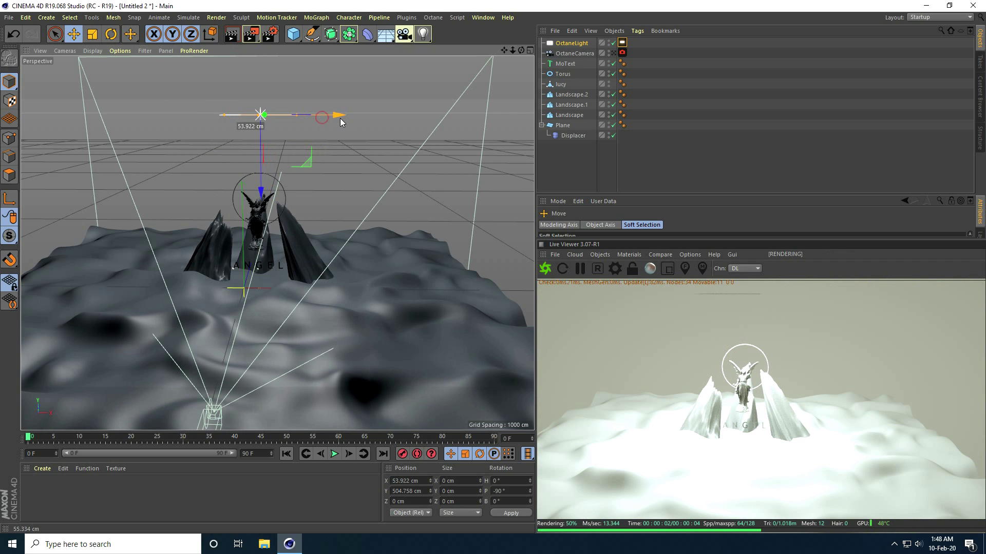
# Move the light forward along Z in Top view so it sits over the statue
pyautogui.middleClick(354, 129)
pyautogui.middleClick(380, 149)
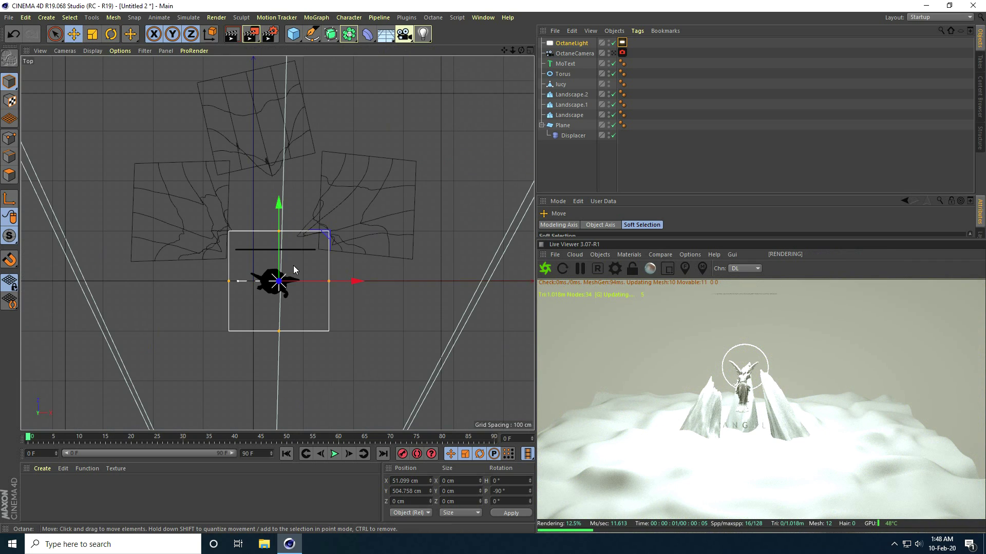
pyautogui.moveTo(278, 237); pyautogui.dragTo(282, 181)
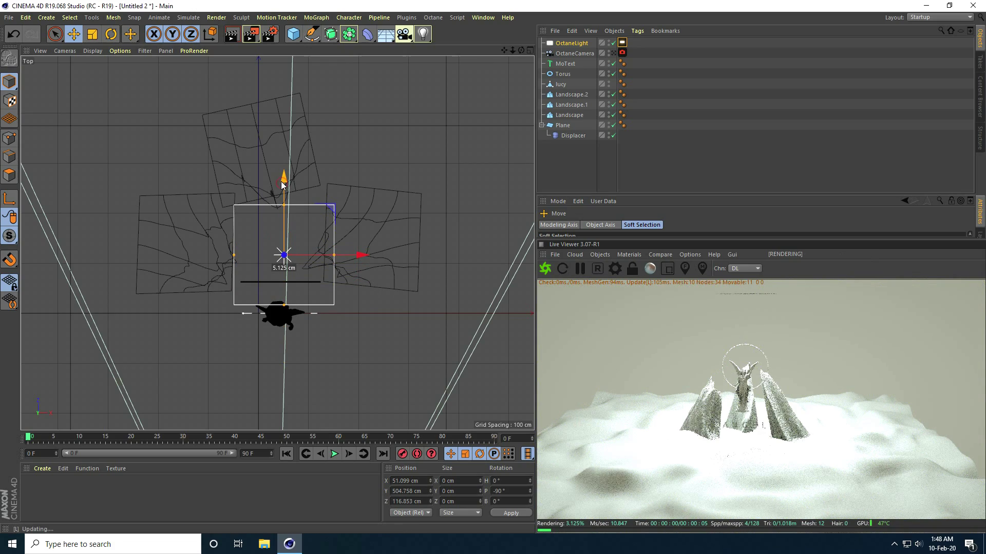
pyautogui.middleClick(282, 180)
pyautogui.middleClick(154, 154)
# View through the OctaneCamera, lift the light slightly, and show its light tag settings
pyautogui.click(614, 53)
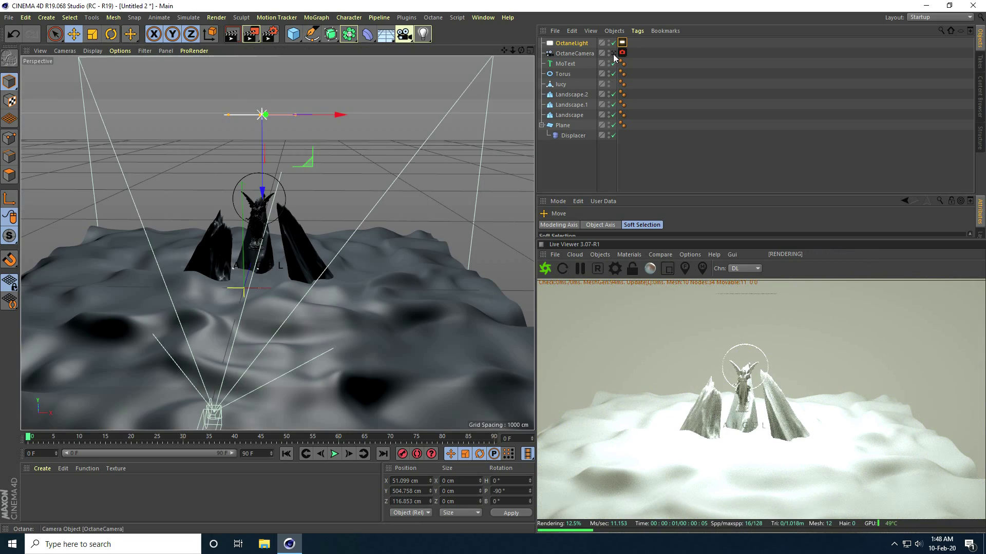
pyautogui.moveTo(271, 126)
pyautogui.mouseDown()
pyautogui.moveTo(273, 107)
pyautogui.moveTo(275, 126)
pyautogui.mouseUp()
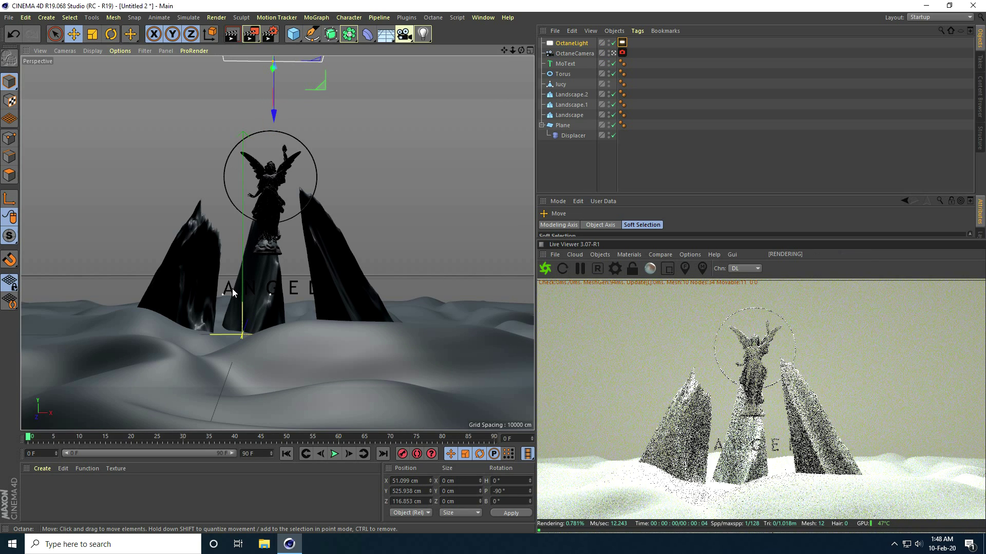
pyautogui.click(622, 43)
pyautogui.moveTo(652, 196); pyautogui.dragTo(652, 112)
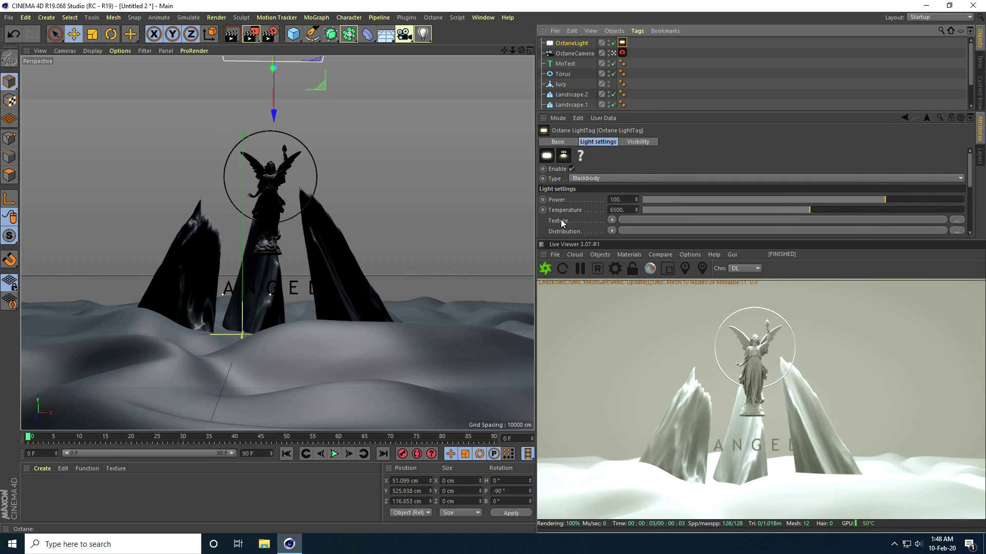
# Set the light tag's Texture to C4doctane RgbSpectrum
pyautogui.click(611, 220)
pyautogui.moveTo(628, 398)
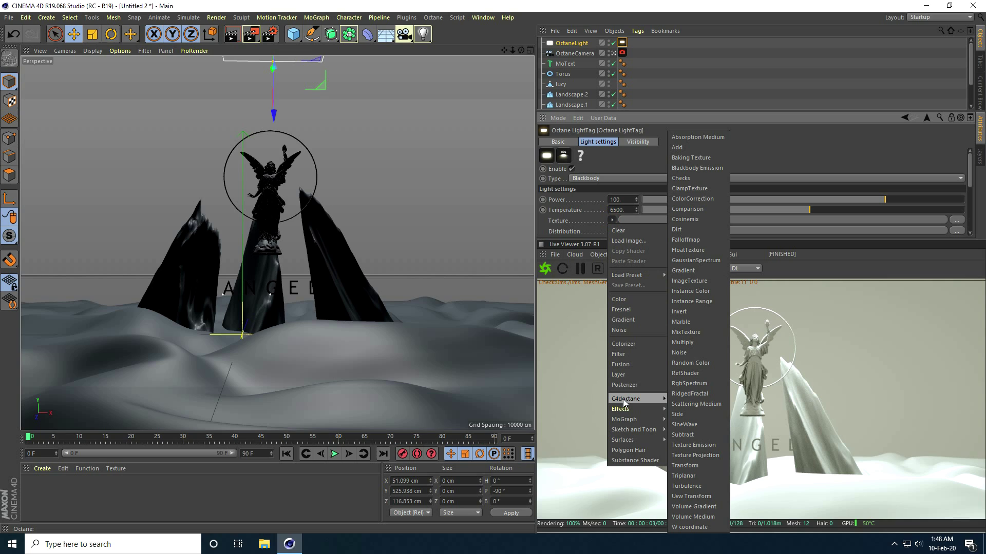
pyautogui.click(699, 384)
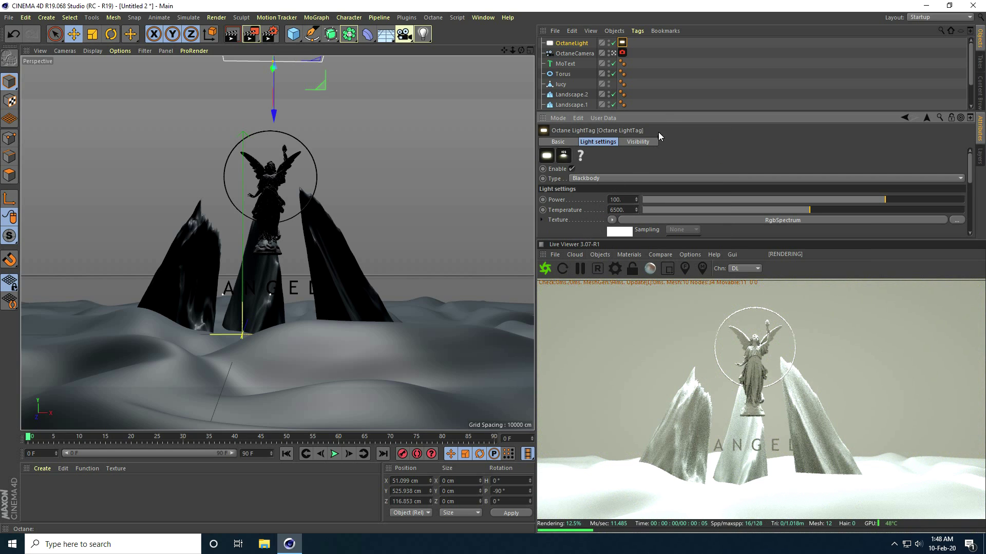
pyautogui.moveTo(671, 109); pyautogui.dragTo(671, 71)
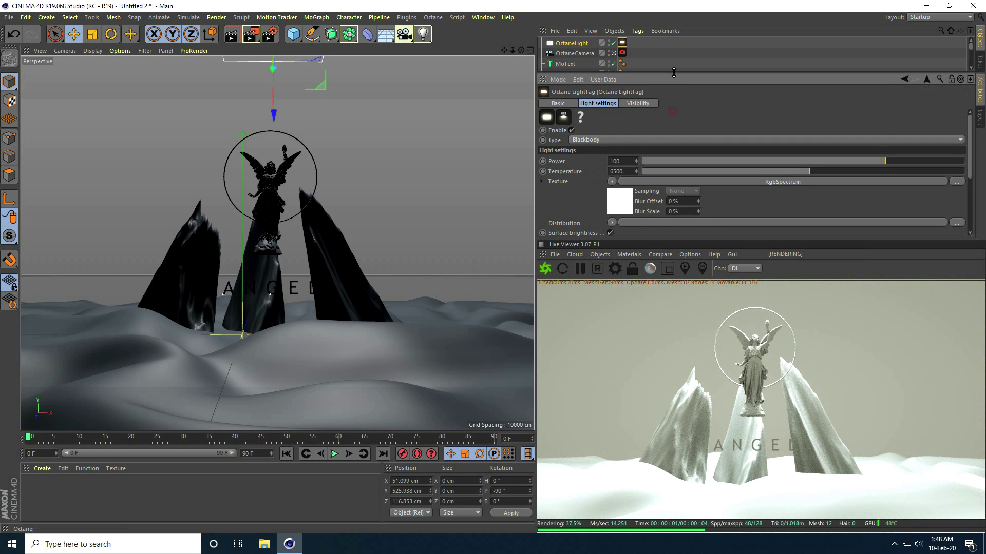
# Colour the RgbSpectrum teal: cyan hue 185°, full saturation, darkened value
pyautogui.click(619, 191)
pyautogui.click(572, 131)
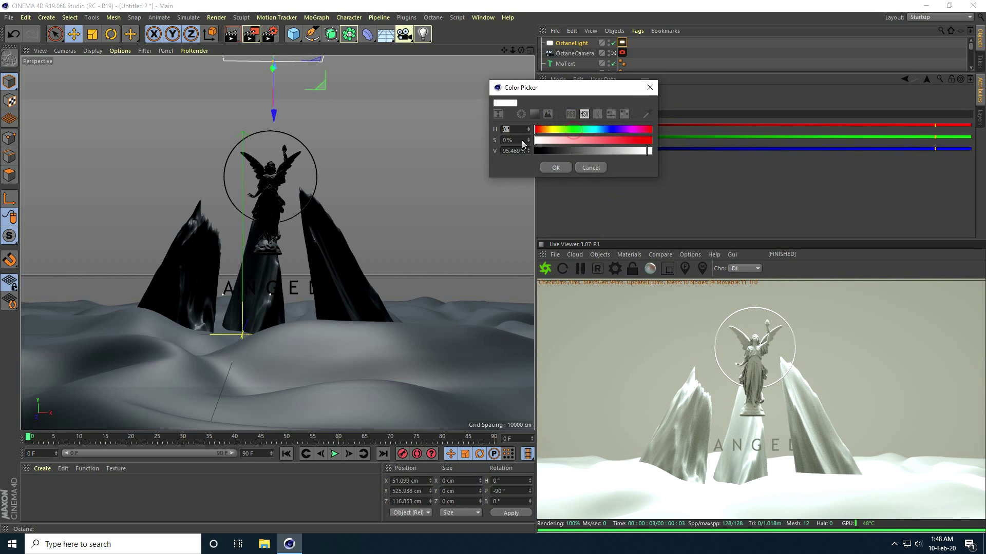
pyautogui.click(592, 132)
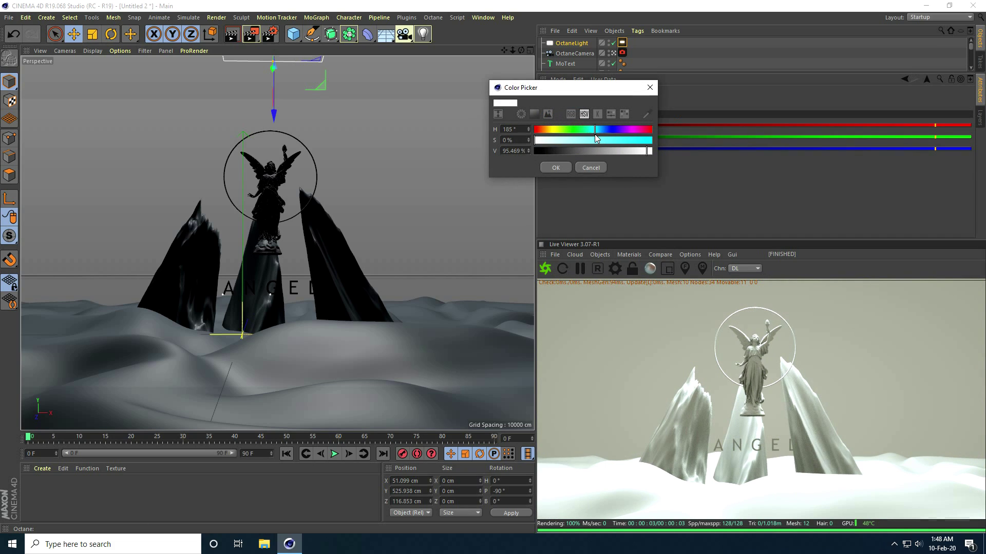
pyautogui.click(650, 140)
pyautogui.moveTo(636, 150); pyautogui.dragTo(602, 152)
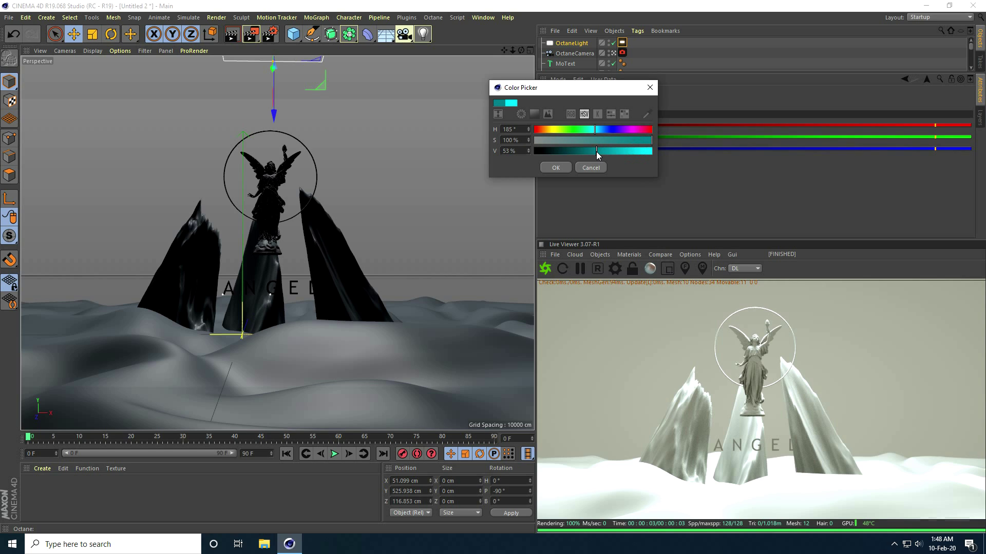
pyautogui.click(554, 167)
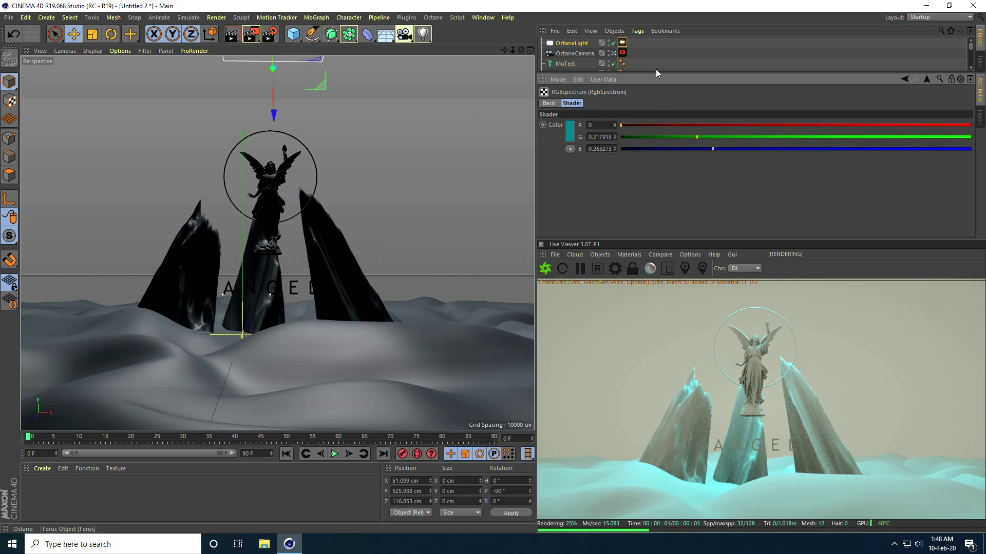
pyautogui.moveTo(658, 74); pyautogui.dragTo(656, 161)
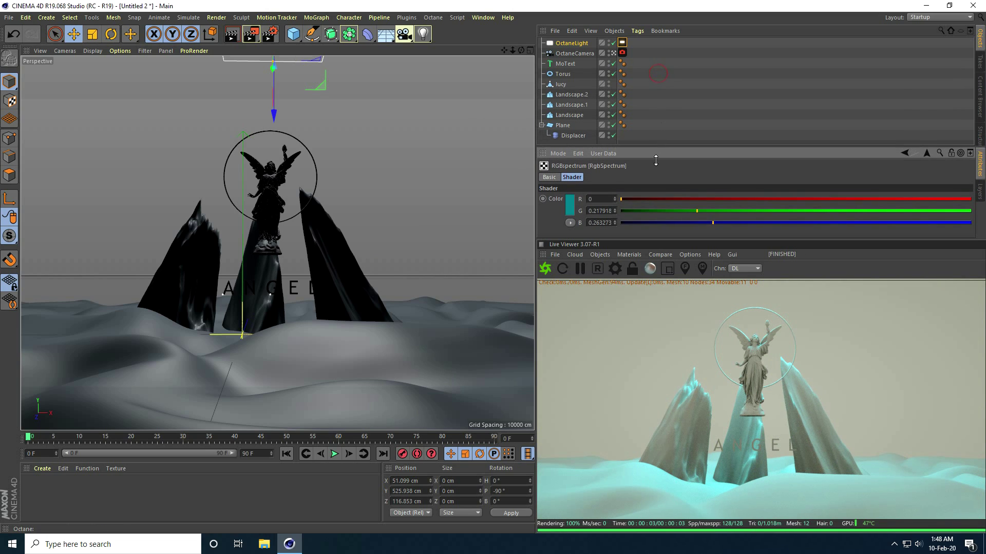
# Add an Octane HDRI environment and drop its power to 0.0001 for a black sky
pyautogui.click(600, 254)
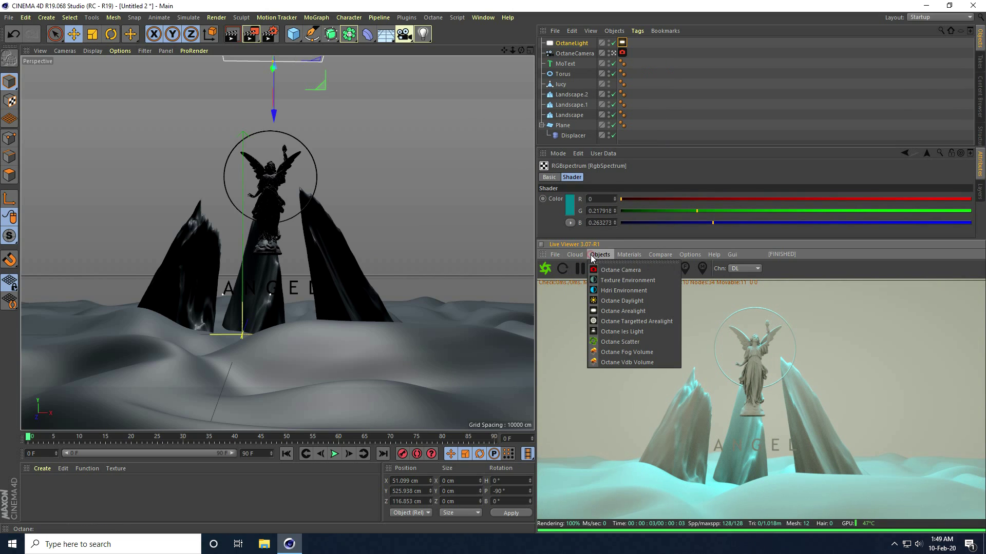
pyautogui.click(614, 290)
pyautogui.moveTo(669, 145); pyautogui.dragTo(670, 98)
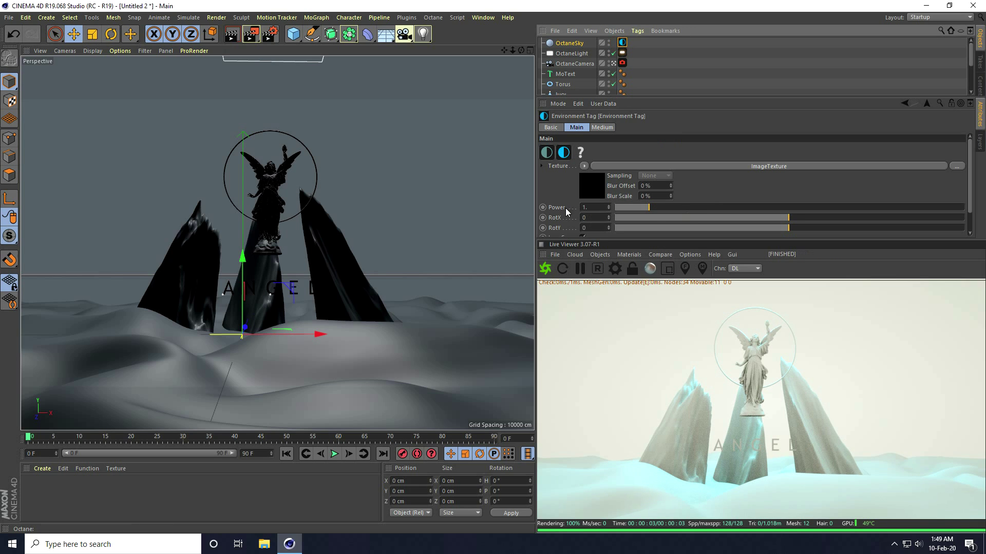
pyautogui.moveTo(639, 207); pyautogui.dragTo(600, 208)
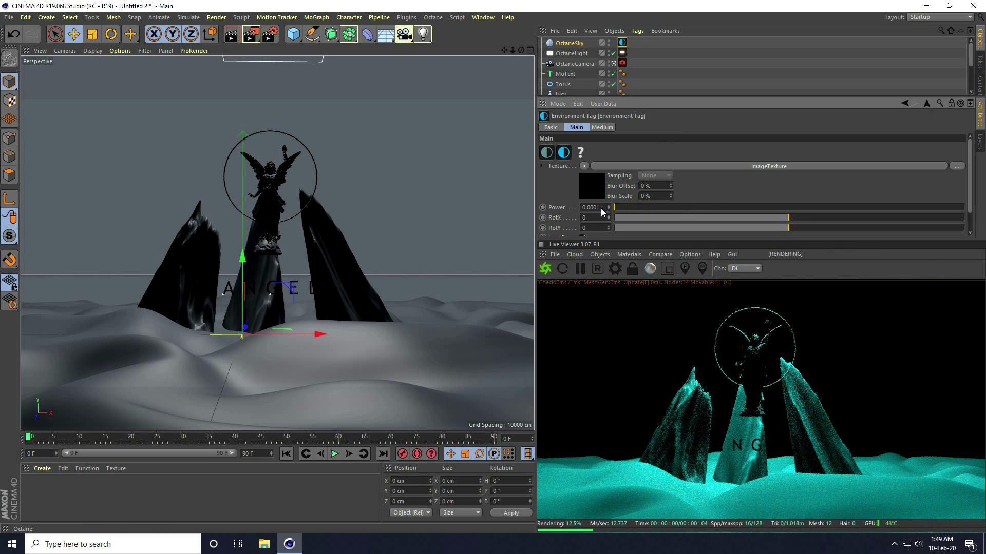
pyautogui.click(603, 128)
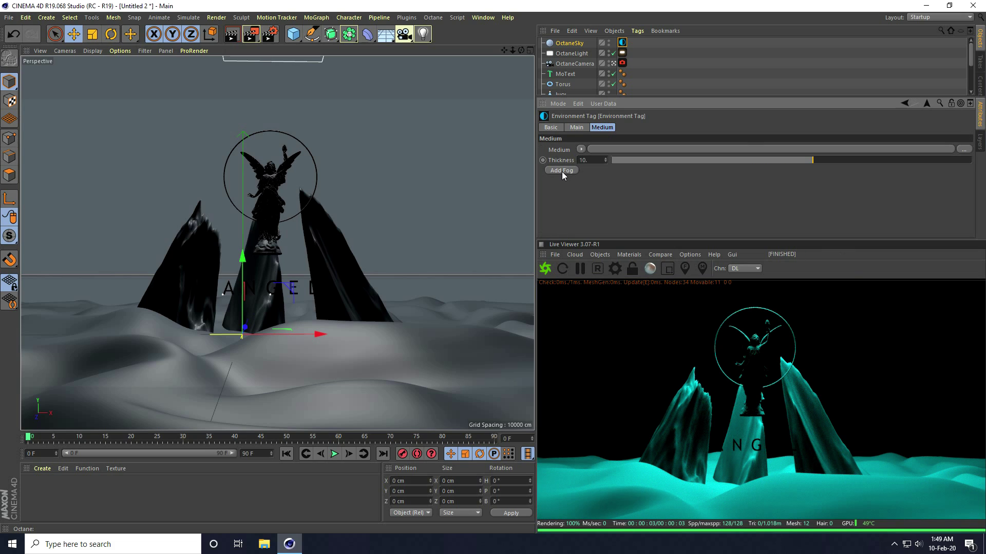
# Add Scattering Medium fog to the environment with density 0.1 and enlarge the Live Viewer
pyautogui.click(561, 171)
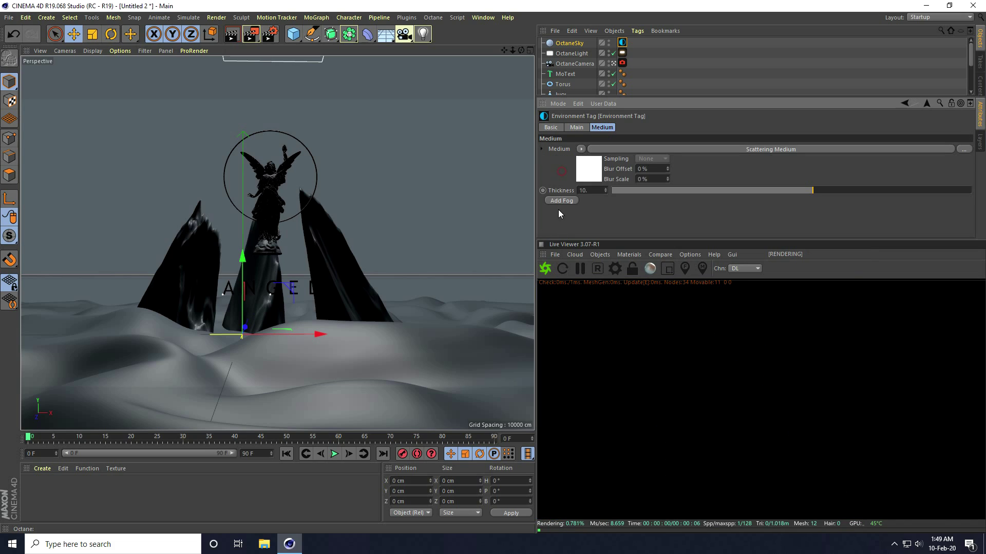
pyautogui.click(543, 150)
pyautogui.scroll(-2, 545, 144)
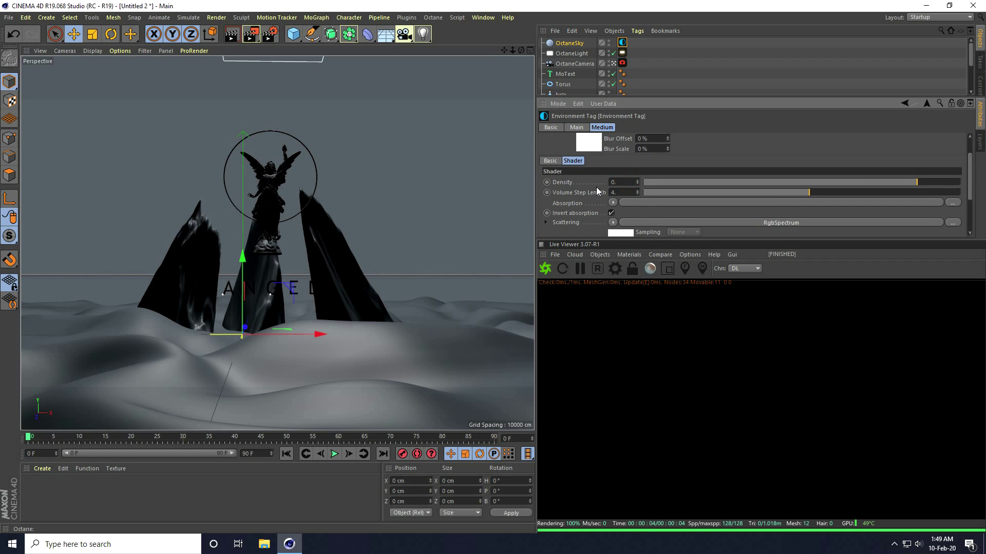
pyautogui.write('1')
pyautogui.press('Return')
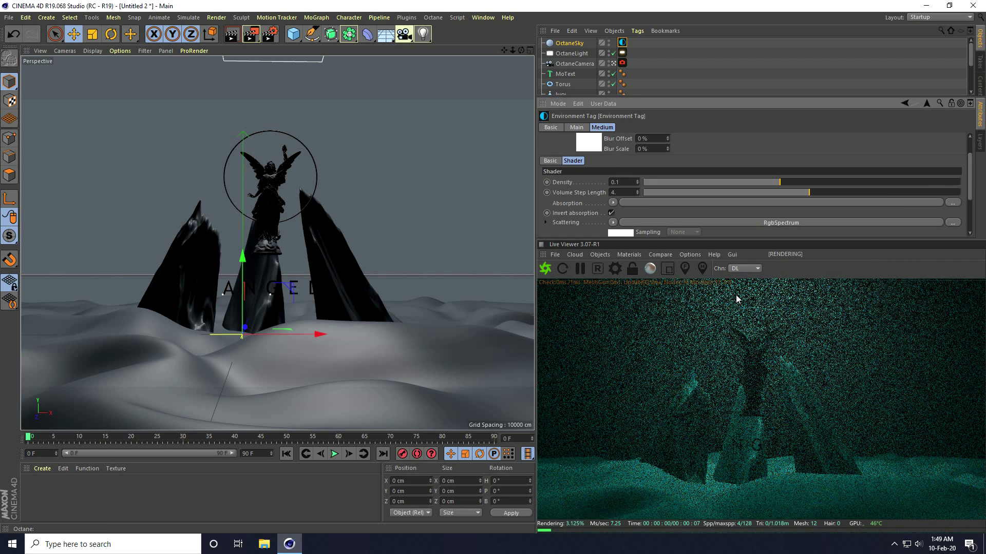
pyautogui.moveTo(750, 239); pyautogui.dragTo(751, 117)
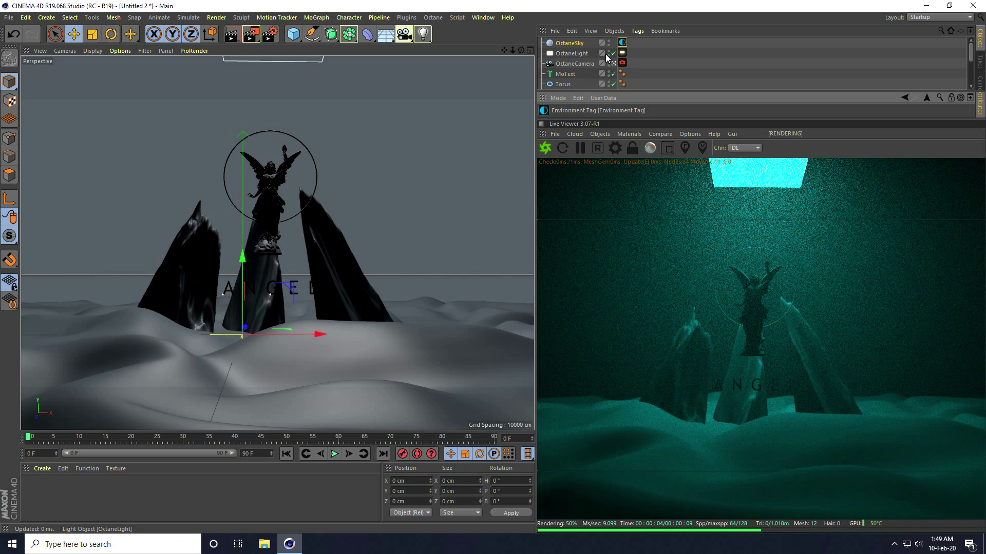
# Turn off Camera and Shadow visibility on the area light's Octane LightTag, then reframe the statue
pyautogui.click(622, 52)
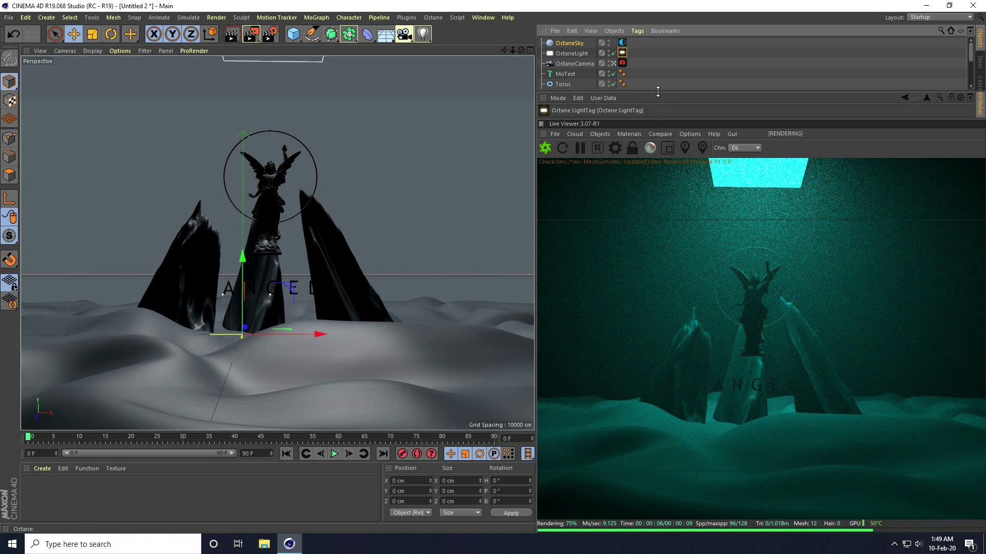
pyautogui.moveTo(659, 93); pyautogui.dragTo(659, 71)
pyautogui.click(635, 101)
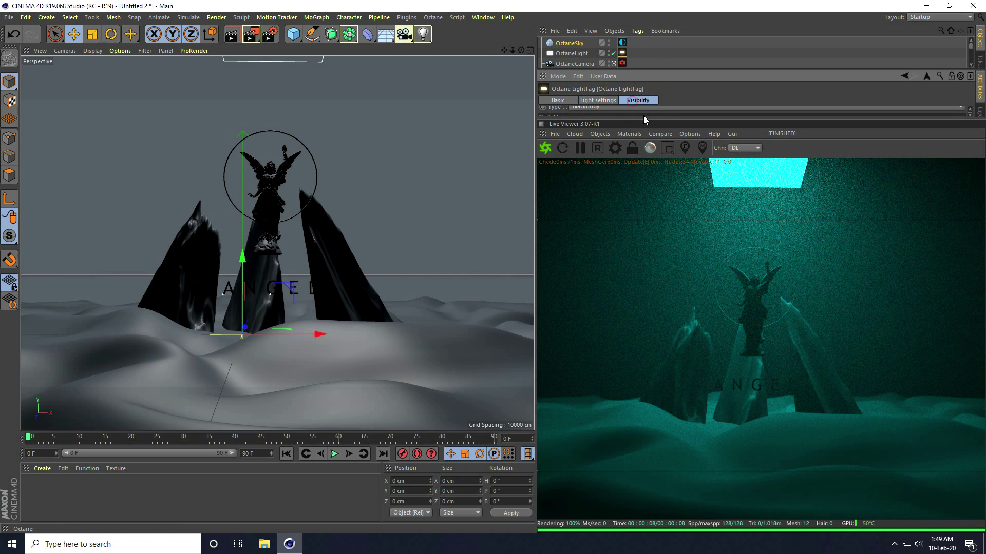
pyautogui.click(647, 119)
pyautogui.moveTo(647, 119); pyautogui.dragTo(647, 172)
pyautogui.click(598, 145)
pyautogui.click(598, 153)
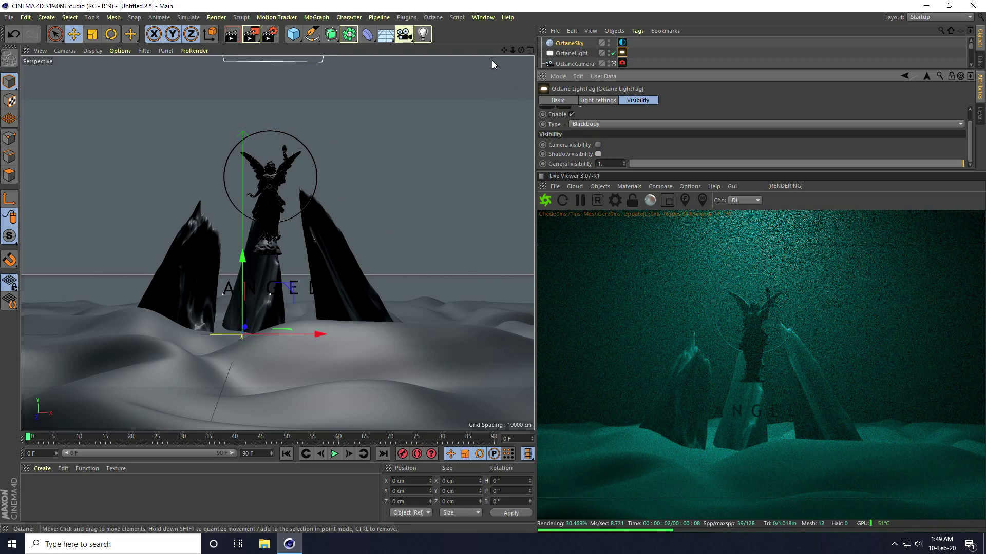
pyautogui.scroll(3, 493, 266)
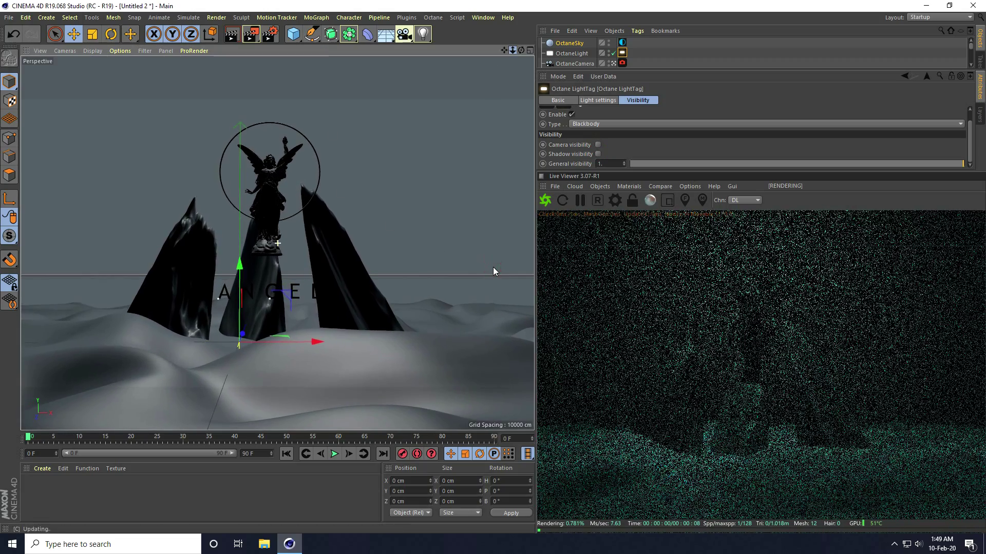
pyautogui.moveTo(505, 50); pyautogui.dragTo(494, 271)
pyautogui.moveTo(512, 49)
pyautogui.mouseDown()
pyautogui.moveTo(493, 267)
pyautogui.moveTo(514, 51)
pyautogui.mouseUp()
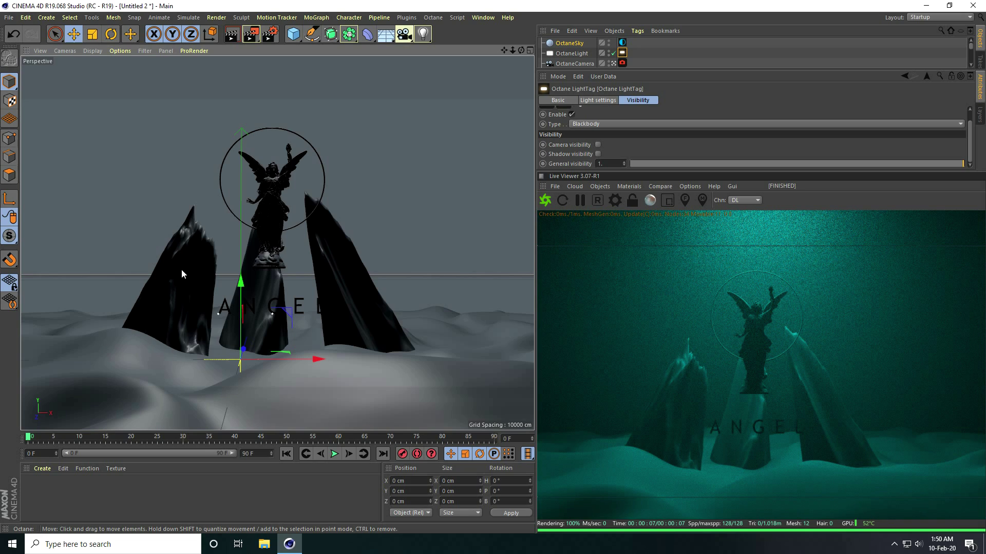
# Create a new Octane Material via C4doctane in the Material Manager
pyautogui.click(42, 469)
pyautogui.moveTo(55, 395)
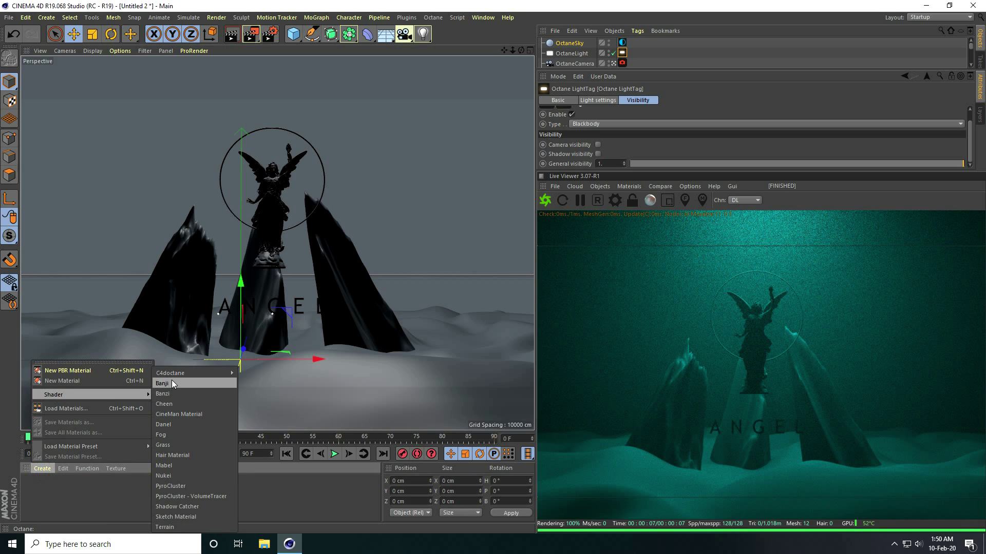
pyautogui.moveTo(172, 377)
pyautogui.click(263, 375)
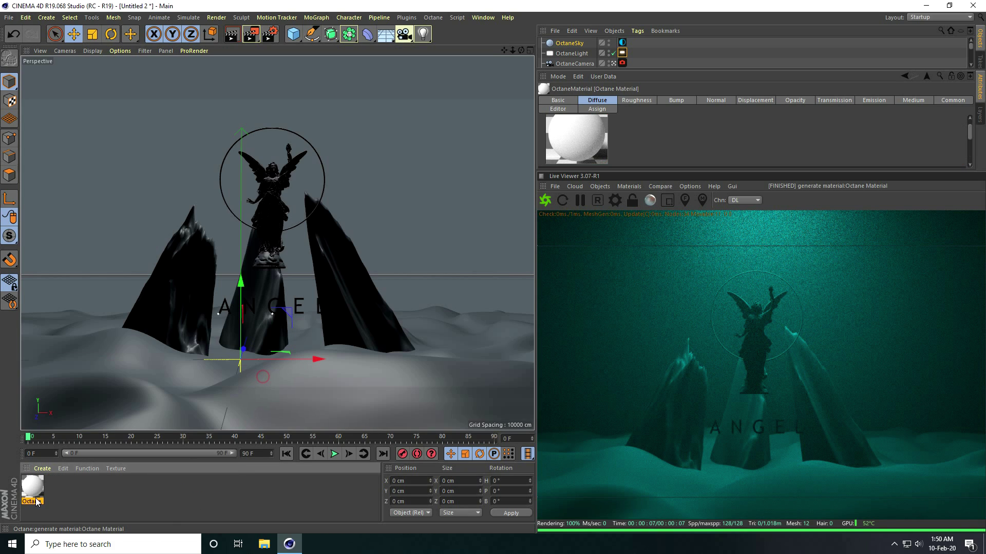
# Open the material in the Octane Node Editor, moved top-left and enlarged, node centred
pyautogui.doubleClick(32, 488)
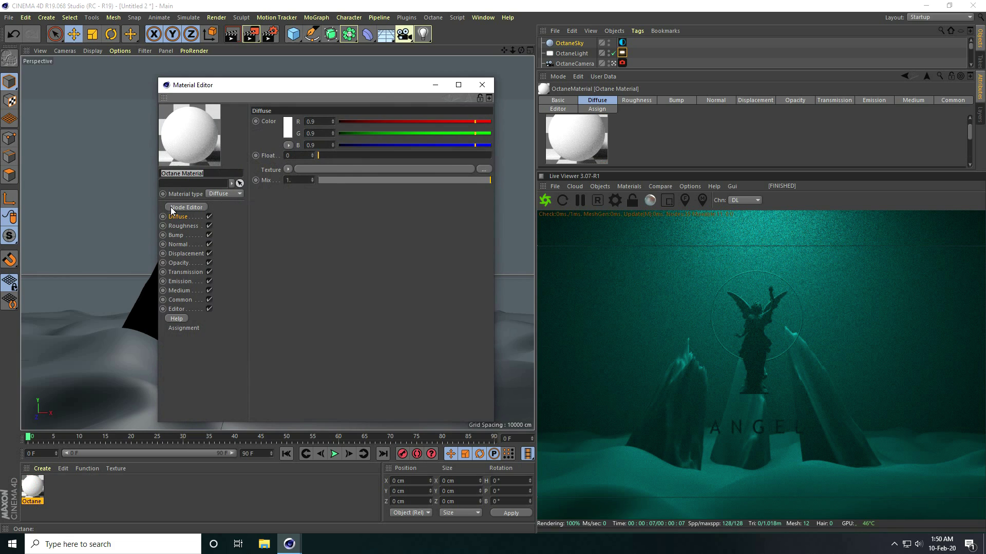
pyautogui.click(186, 208)
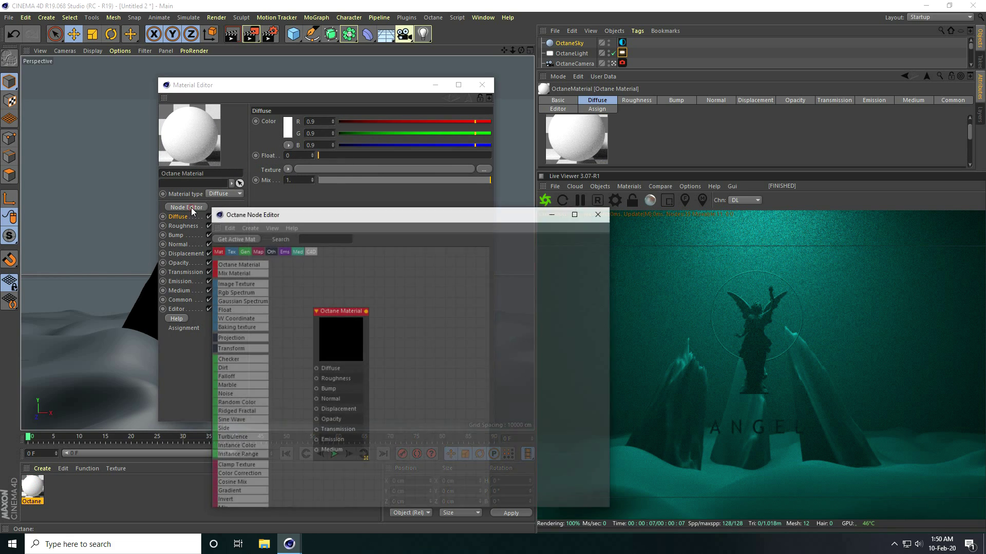
pyautogui.click(336, 312)
pyautogui.moveTo(364, 217); pyautogui.dragTo(159, 29)
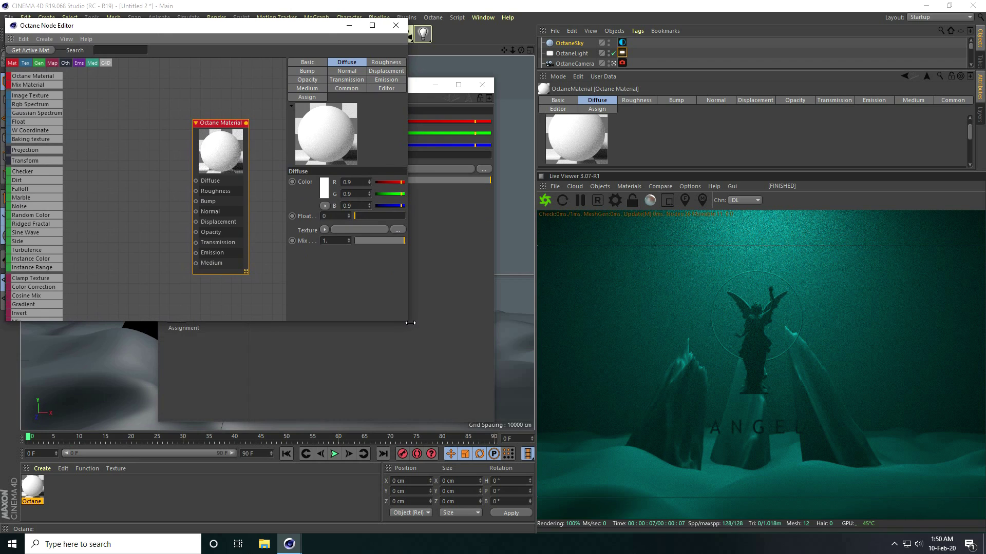
pyautogui.moveTo(410, 326); pyautogui.dragTo(749, 483)
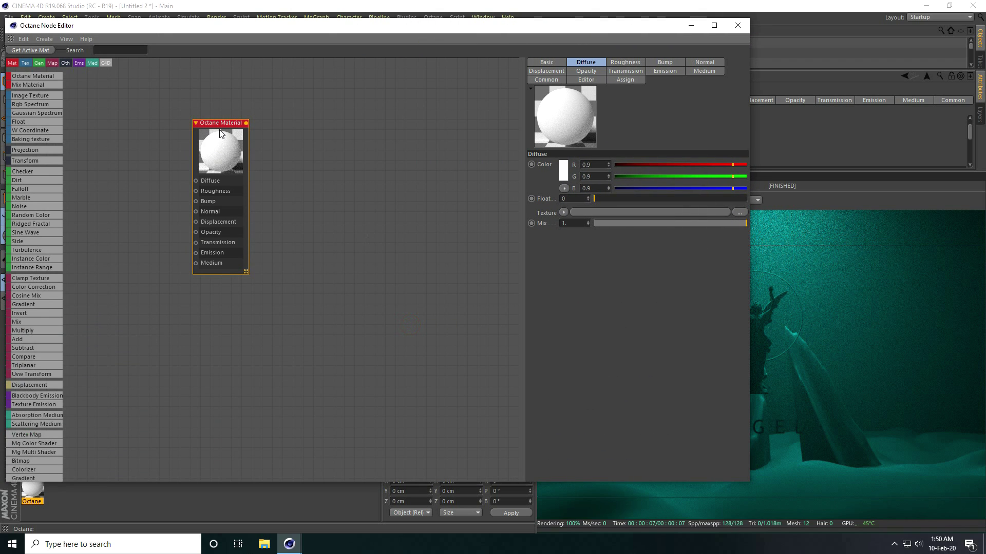
pyautogui.moveTo(220, 129); pyautogui.dragTo(393, 186)
pyautogui.click(264, 544)
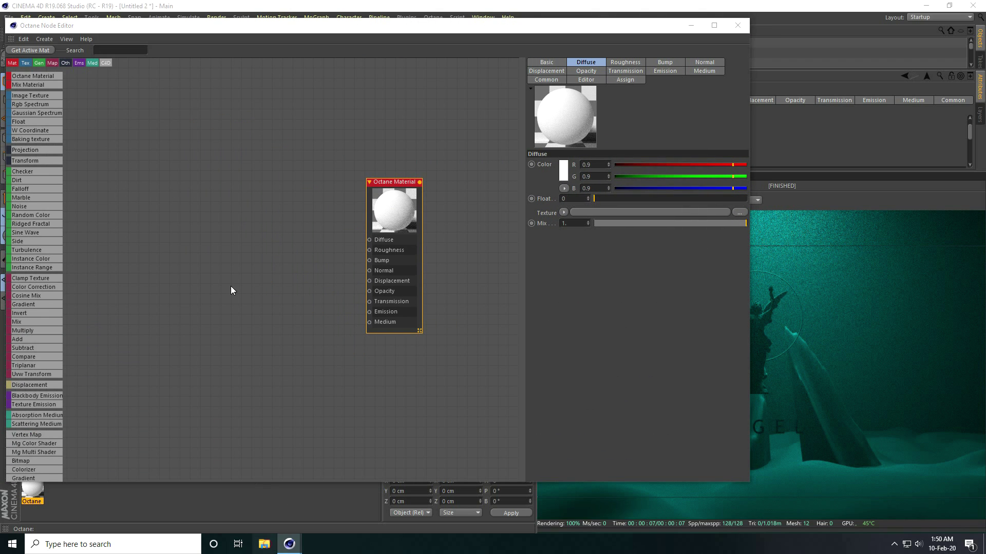
# From Desktop > New folder > Volcanic_Ash_001_SD, bring the four texture maps into the Node Editor
pyautogui.click(56, 120)
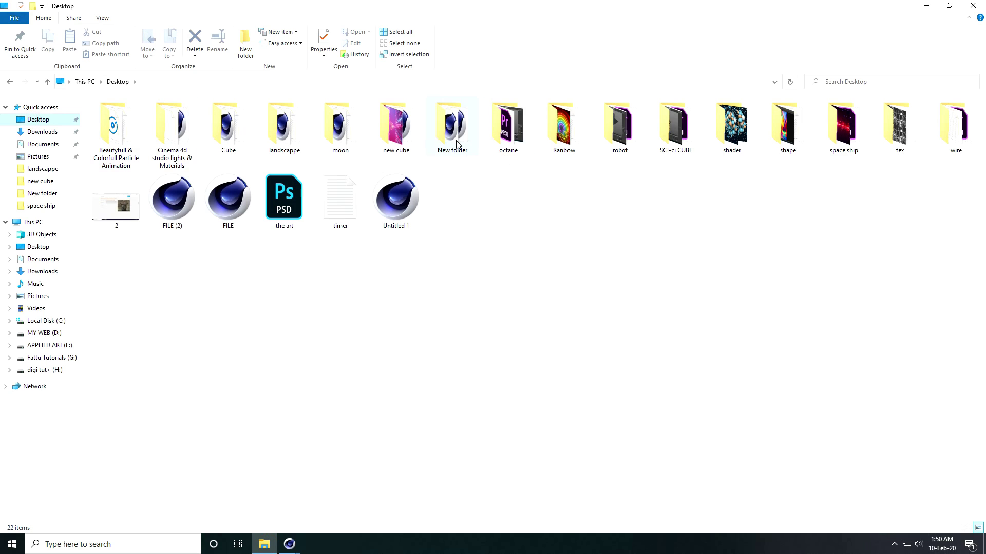
pyautogui.doubleClick(427, 143)
pyautogui.doubleClick(169, 136)
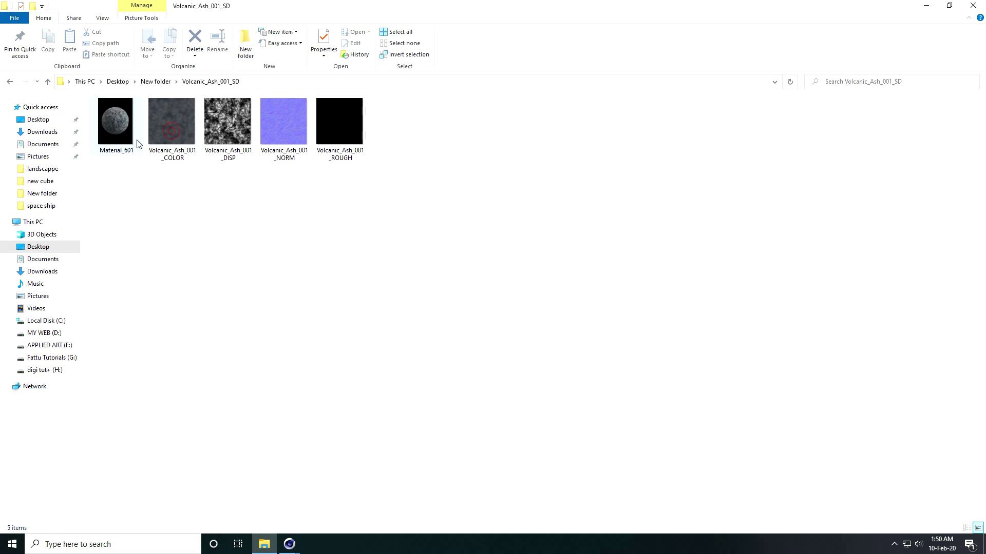
pyautogui.moveTo(419, 213); pyautogui.dragTo(259, 304)
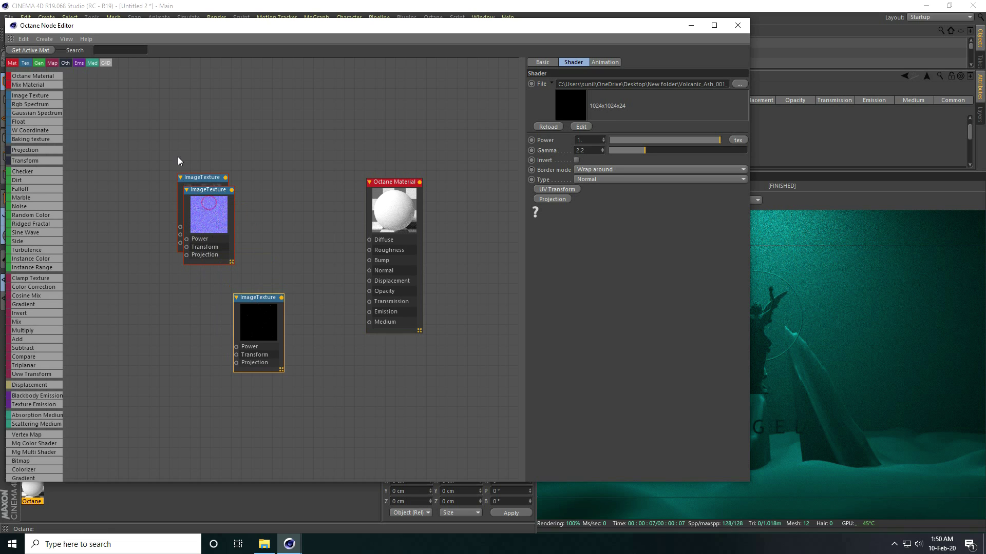
# Wire the COLOR map to Diffuse, NORM to Normal and ROUGH to Roughness, then close the editor
pyautogui.moveTo(199, 191); pyautogui.dragTo(159, 239)
pyautogui.moveTo(225, 196); pyautogui.dragTo(392, 262)
pyautogui.scroll(2, 307, 156)
pyautogui.click(124, 280)
pyautogui.moveTo(123, 279); pyautogui.dragTo(392, 300)
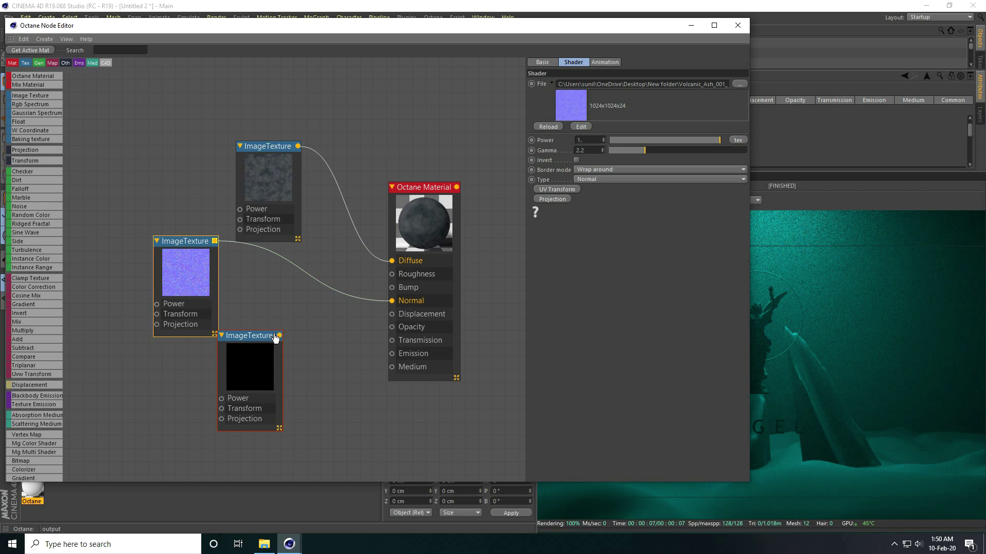
pyautogui.click(245, 339)
pyautogui.moveTo(750, 109); pyautogui.dragTo(983, 122)
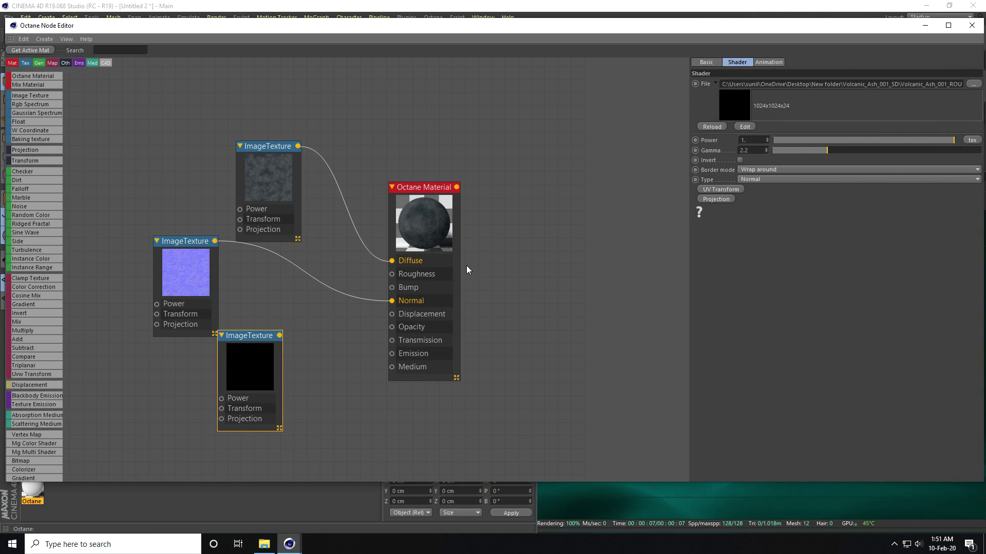
pyautogui.moveTo(279, 335); pyautogui.dragTo(392, 274)
pyautogui.moveTo(254, 334); pyautogui.dragTo(293, 304)
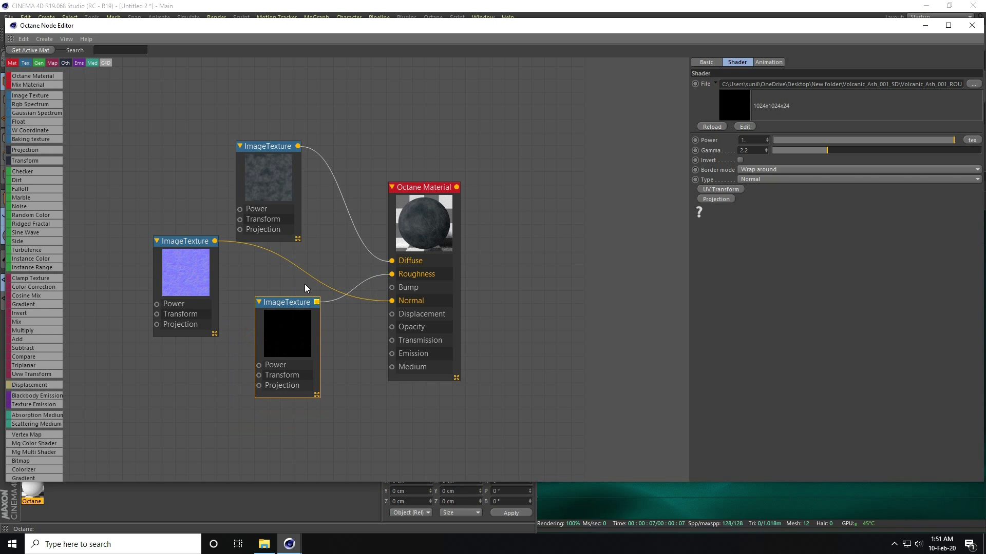
pyautogui.click(963, 25)
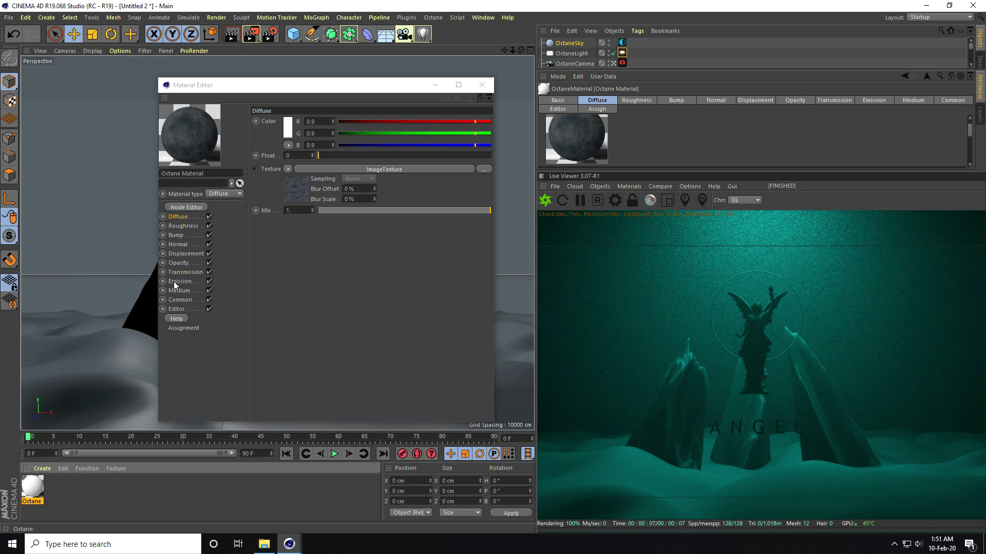
# Add displacement using an ImageTexture loaded with Volcanic_Ash_001_DISP, without copying it into the project
pyautogui.click(178, 255)
pyautogui.click(280, 123)
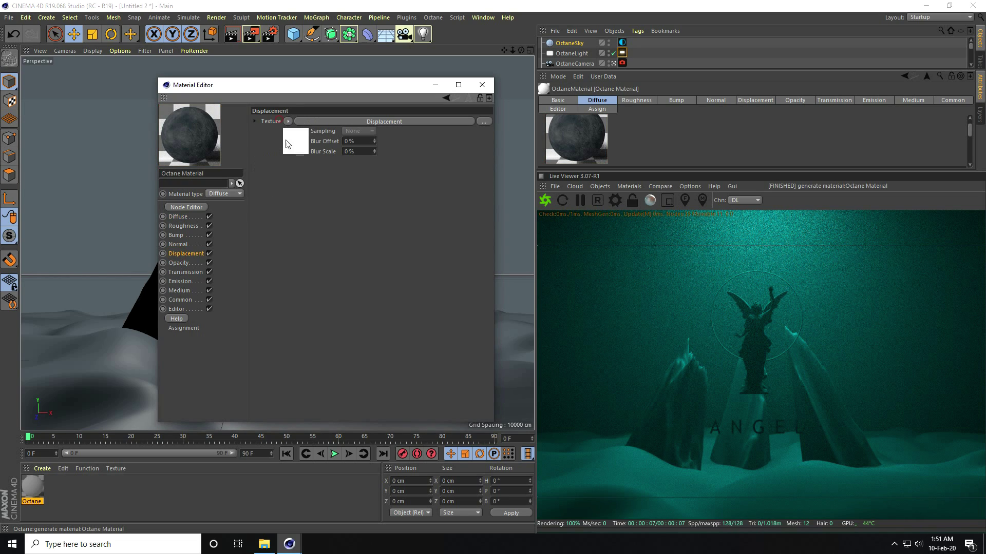
pyautogui.click(307, 131)
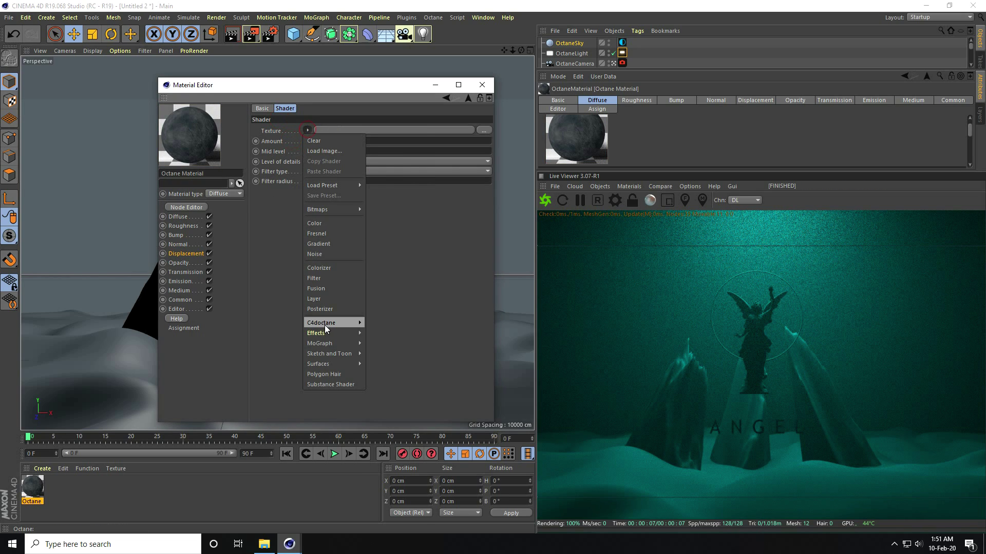
pyautogui.moveTo(325, 323)
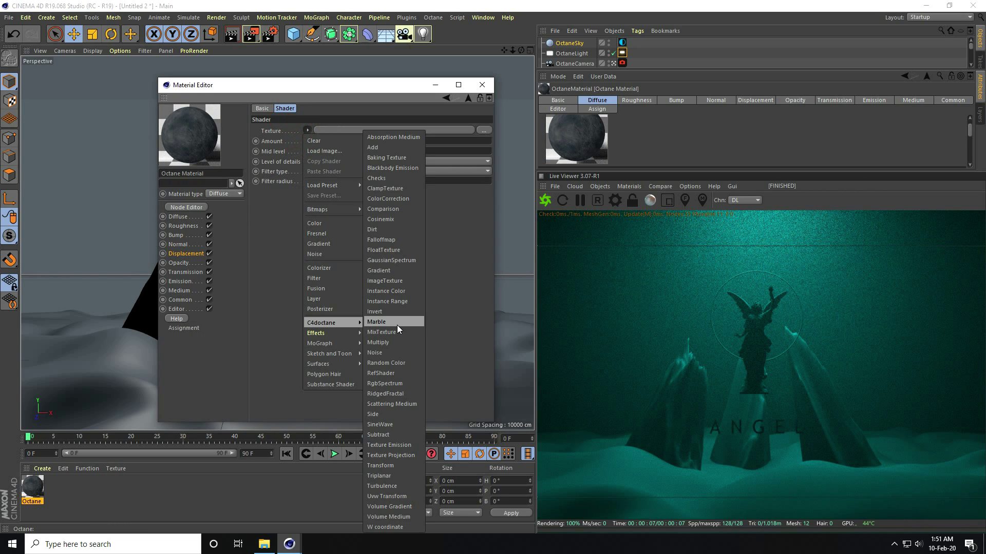
pyautogui.click(390, 281)
pyautogui.click(484, 130)
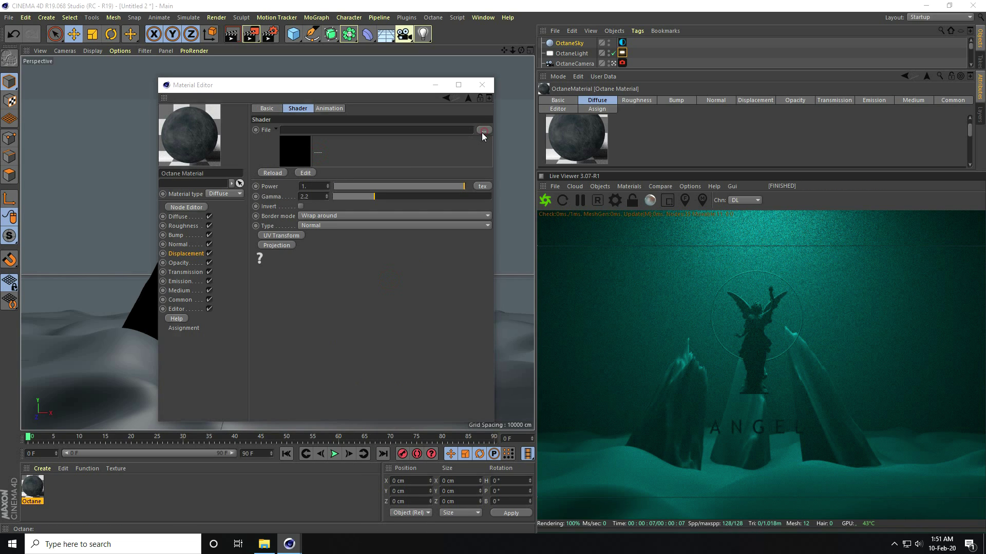
pyautogui.click(390, 185)
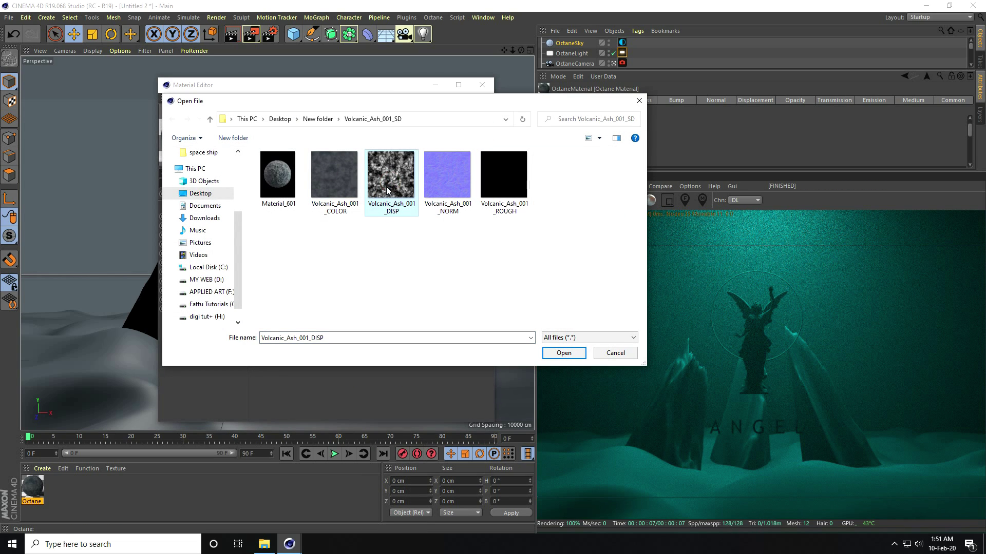
pyautogui.click(565, 354)
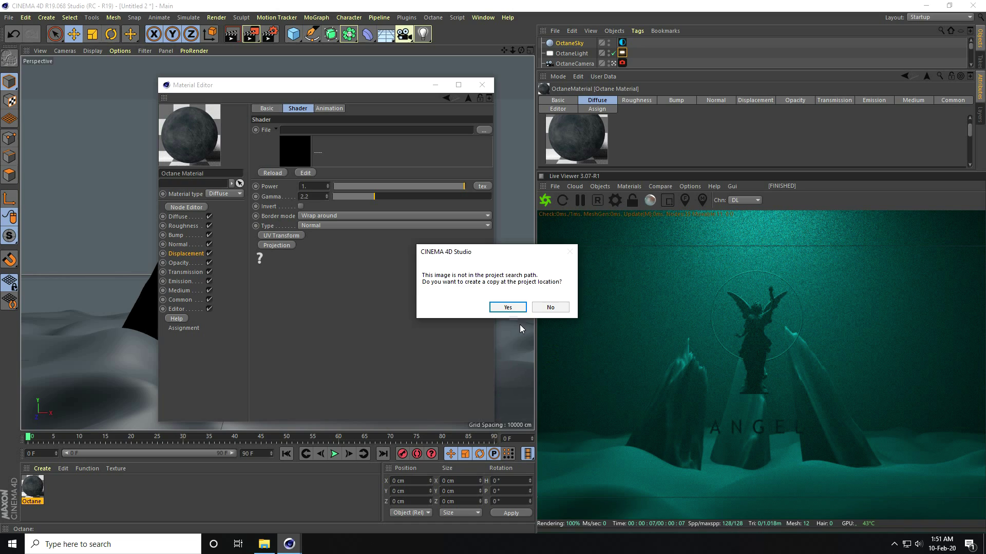
pyautogui.click(550, 307)
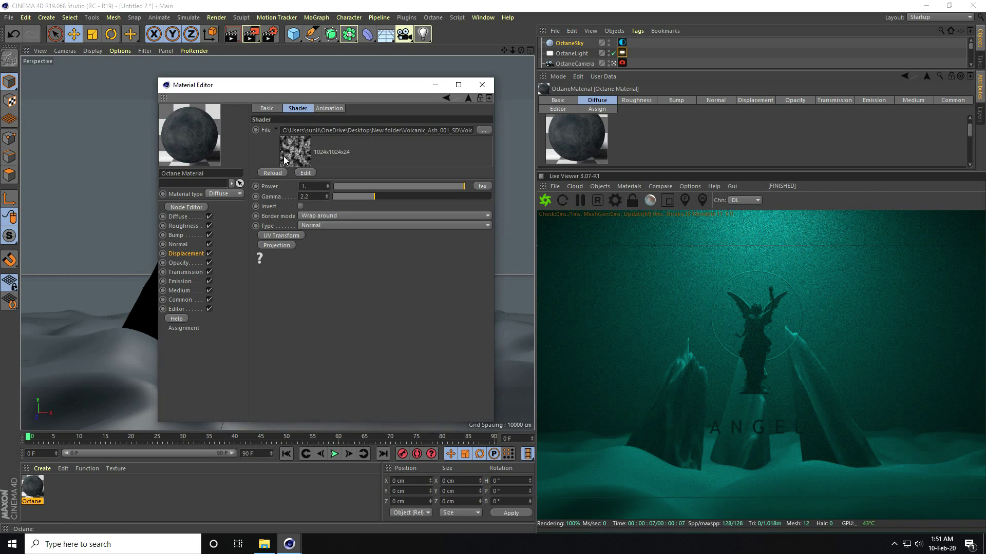
# Set the displacement level of detail to 8192x8192
pyautogui.click(196, 254)
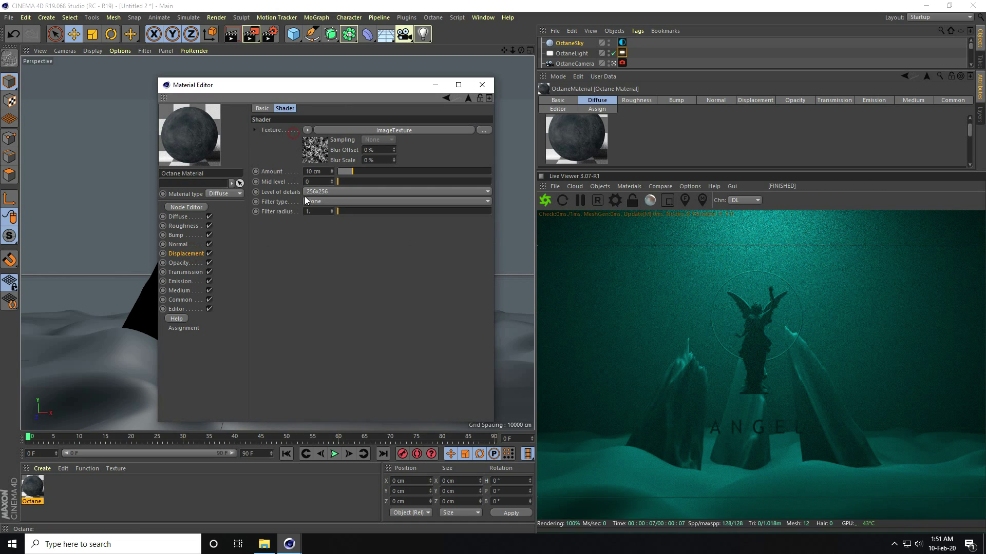
pyautogui.click(315, 191)
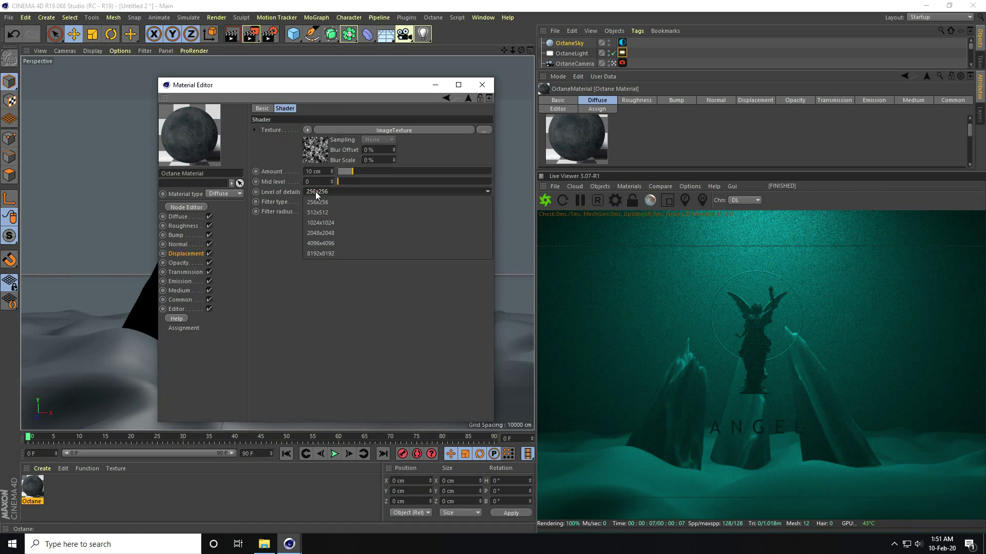
pyautogui.click(336, 251)
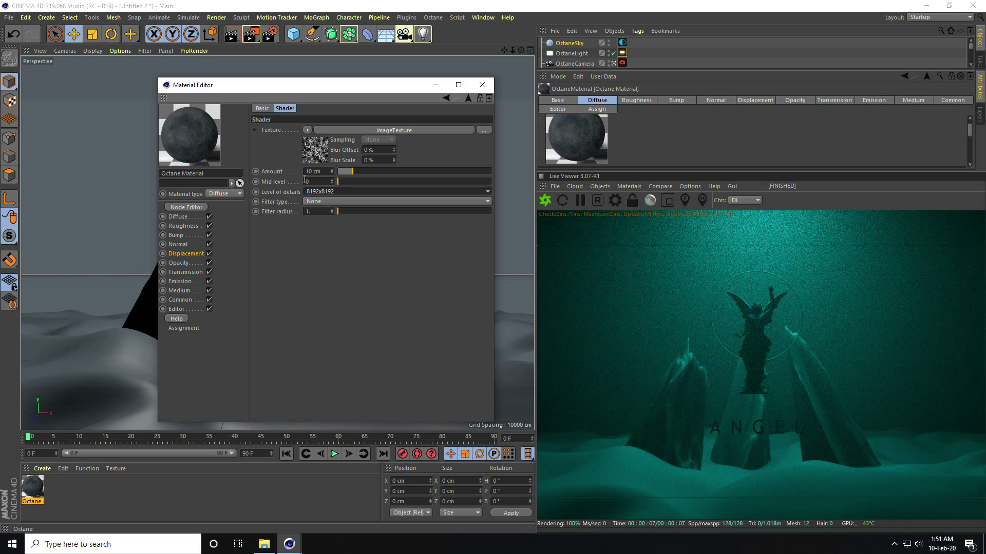
# Invert the normal map image and close the Material Editor
pyautogui.click(175, 244)
pyautogui.click(292, 146)
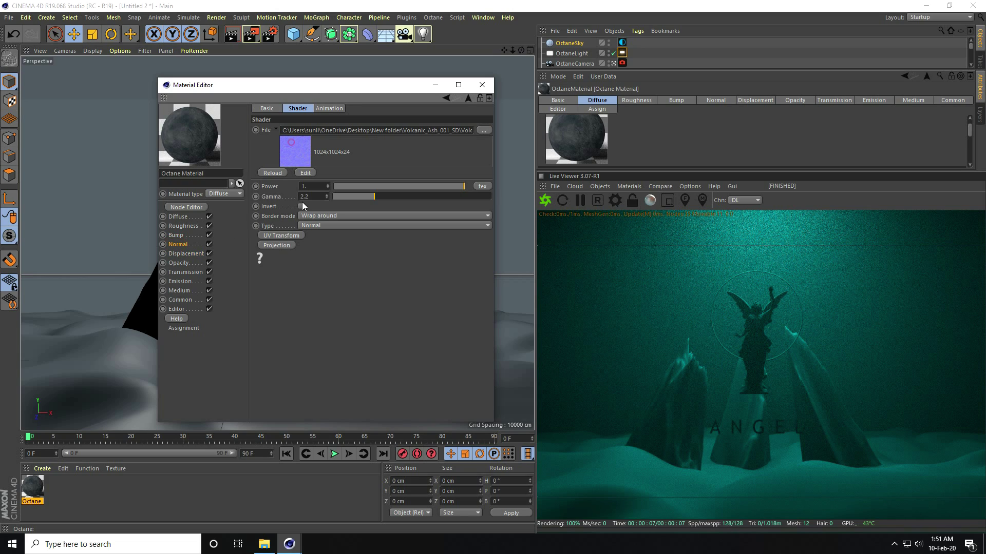
pyautogui.click(300, 207)
pyautogui.click(480, 86)
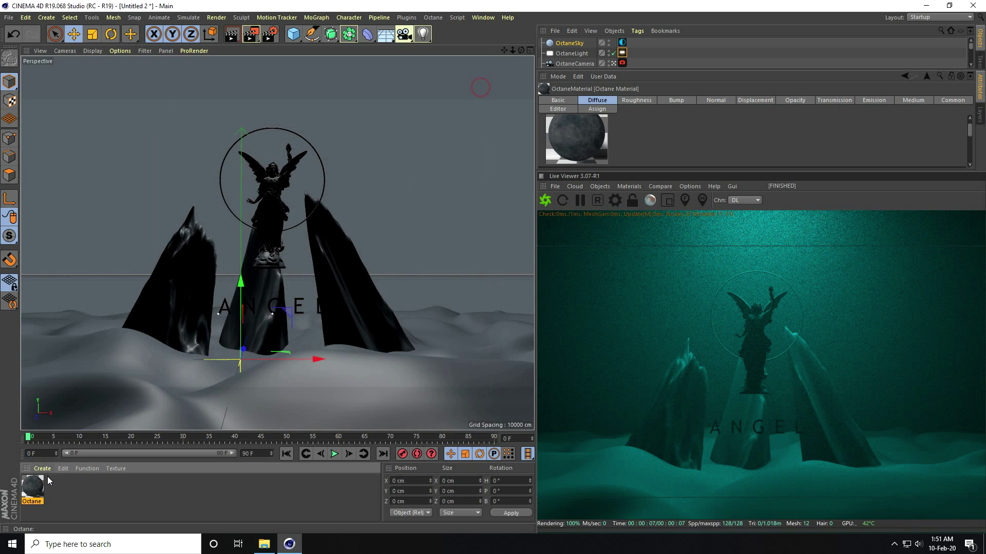
# Apply the volcanic ash material to all three Landscape objects and make the live viewer taller
pyautogui.moveTo(103, 425); pyautogui.dragTo(157, 372)
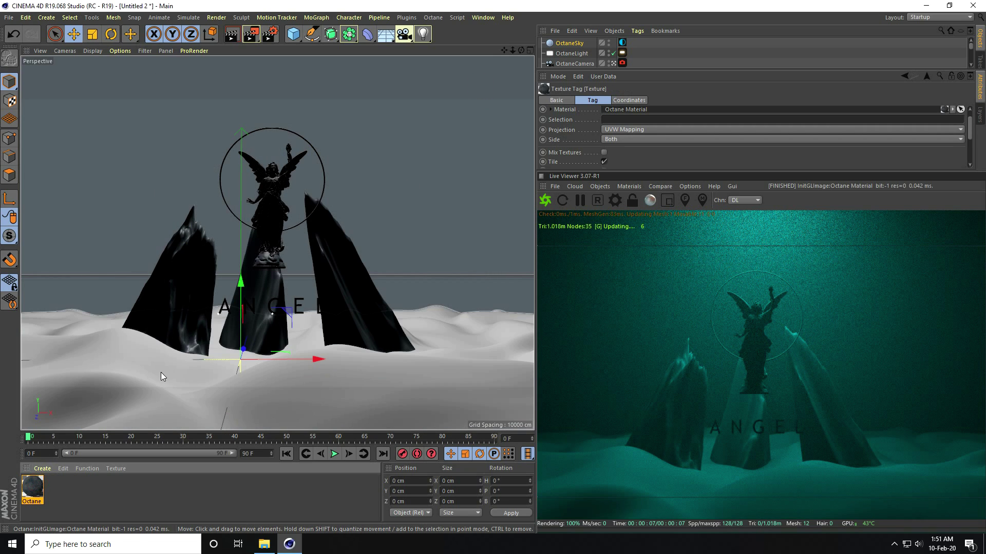
pyautogui.moveTo(659, 72); pyautogui.dragTo(572, 136)
pyautogui.click(564, 104)
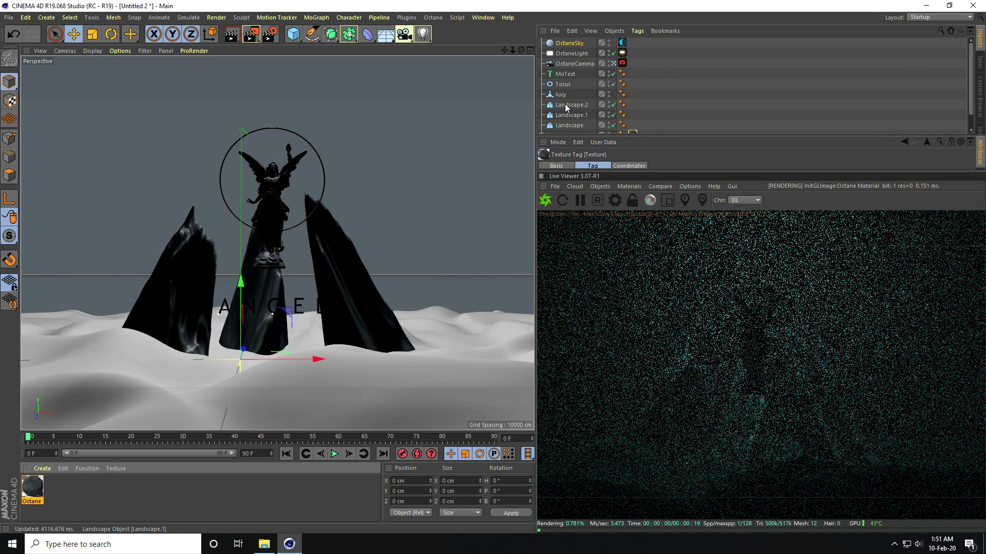
pyautogui.keyDown('shift'); pyautogui.click(571, 126); pyautogui.keyUp('shift')
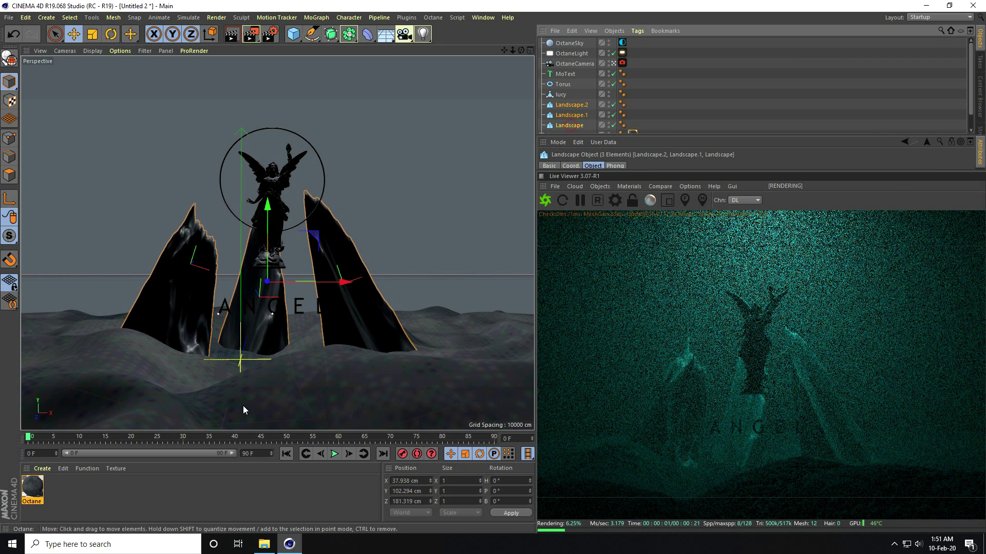
pyautogui.rightClick(32, 490)
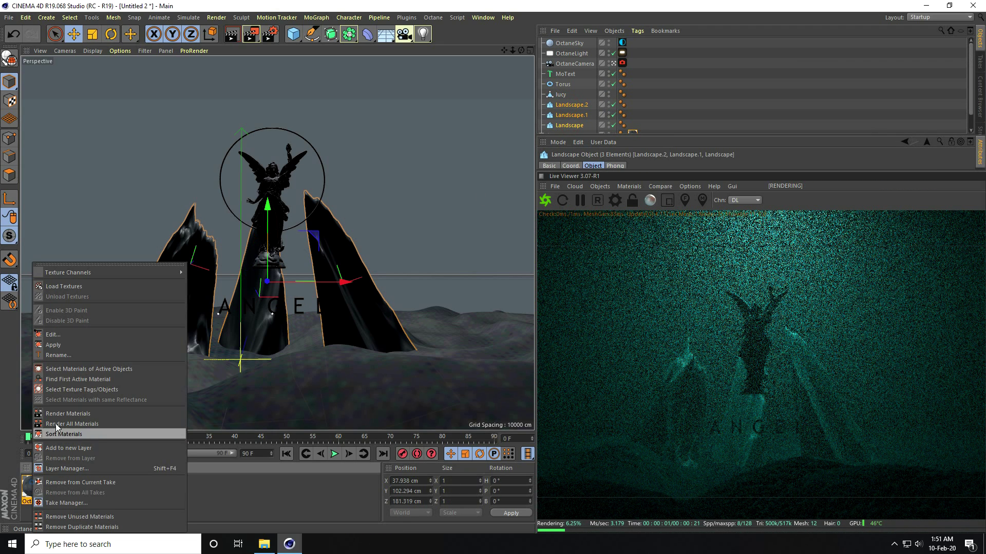
pyautogui.click(64, 344)
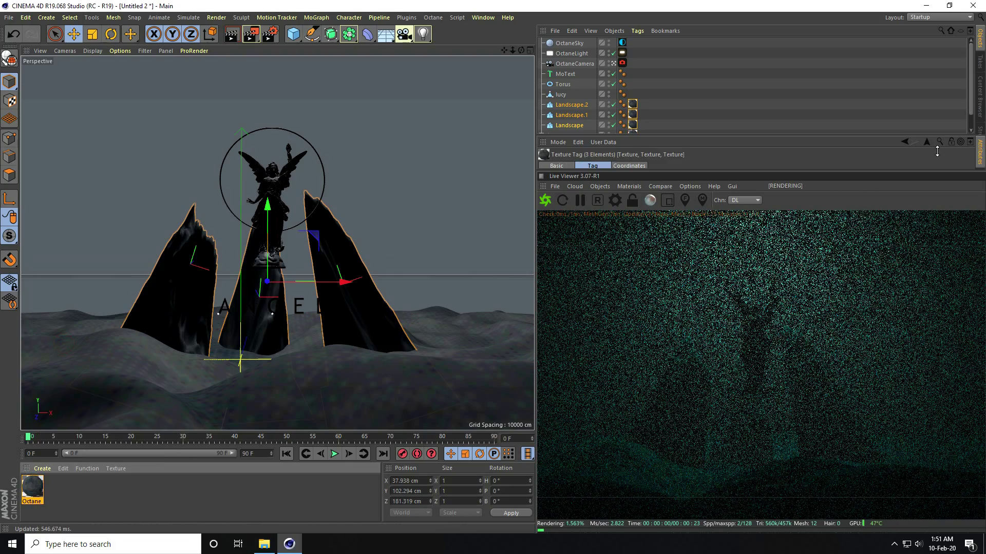
pyautogui.moveTo(719, 170); pyautogui.dragTo(719, 97)
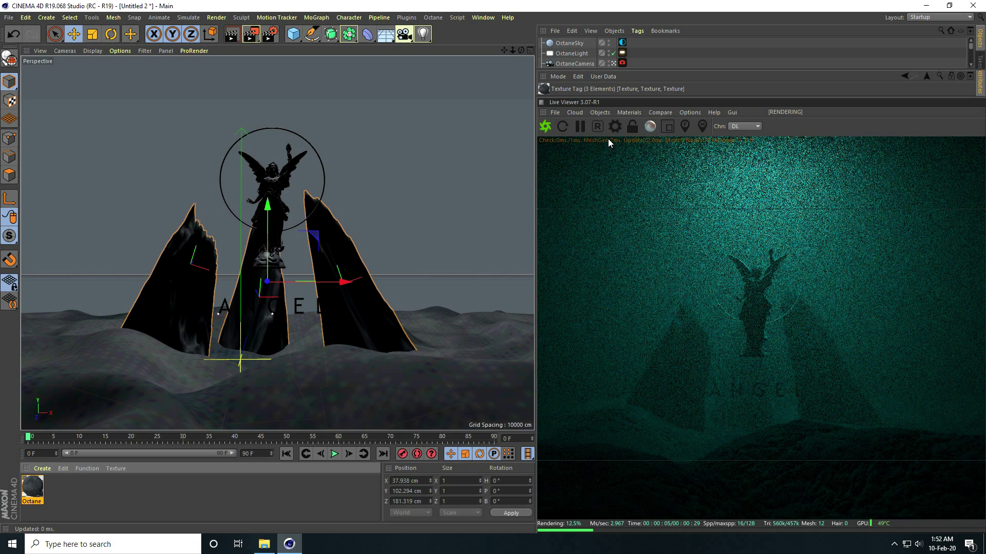
# Set Octane's Kernels maximum samples to 2000 in the render settings
pyautogui.click(615, 127)
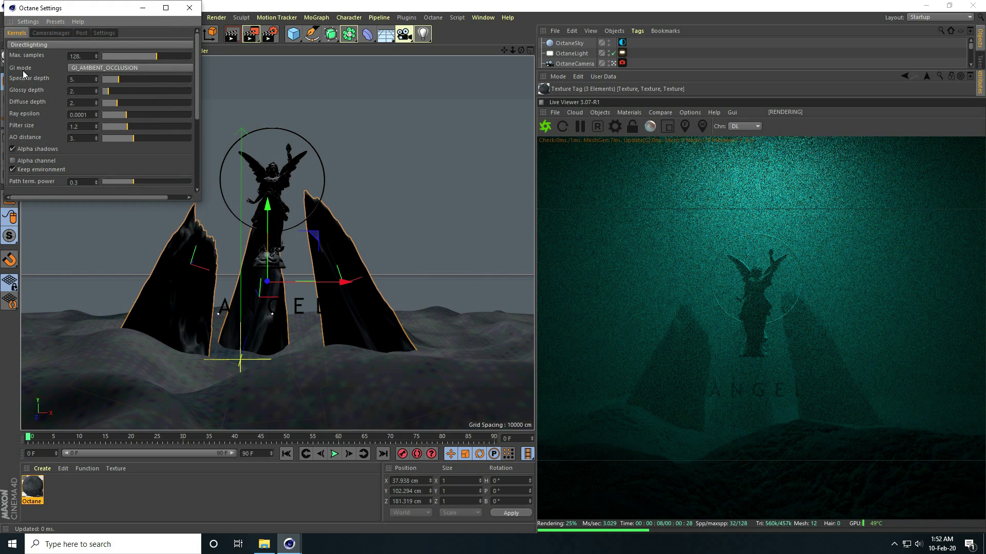
pyautogui.click(93, 54)
pyautogui.write('2000')
pyautogui.press('Return')
pyautogui.click(190, 8)
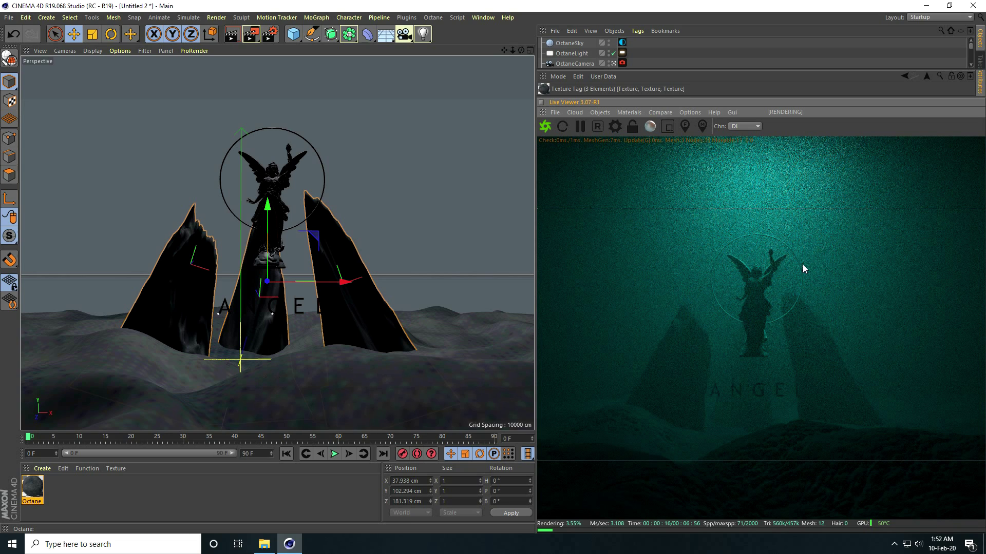
# Create another Octane Material and open its editor
pyautogui.click(47, 467)
pyautogui.moveTo(62, 398)
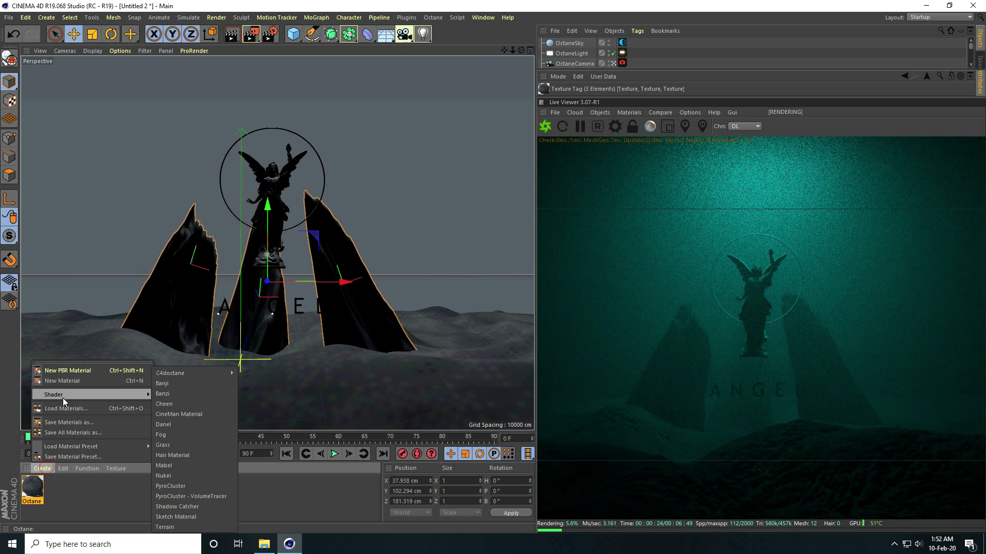
pyautogui.moveTo(223, 380)
pyautogui.click(263, 373)
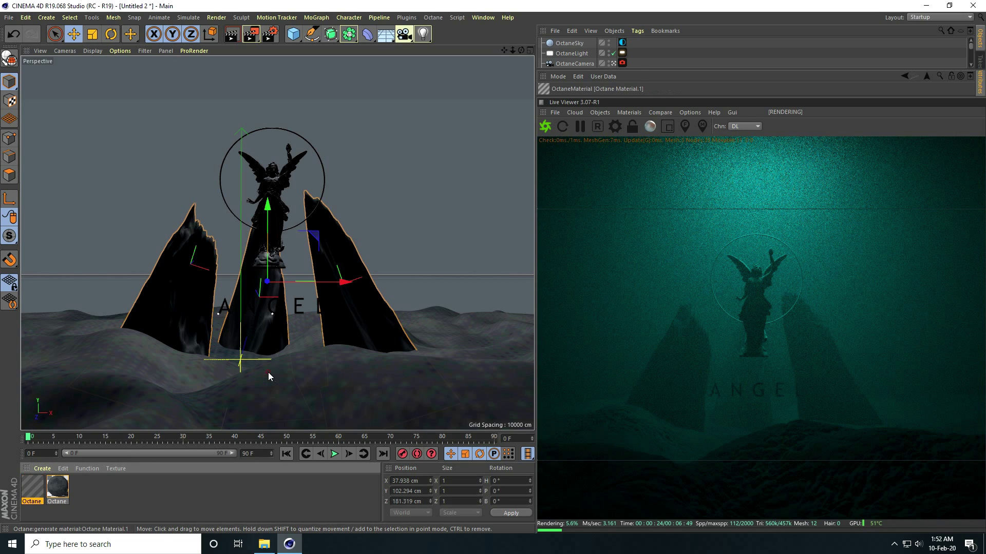
pyautogui.doubleClick(30, 487)
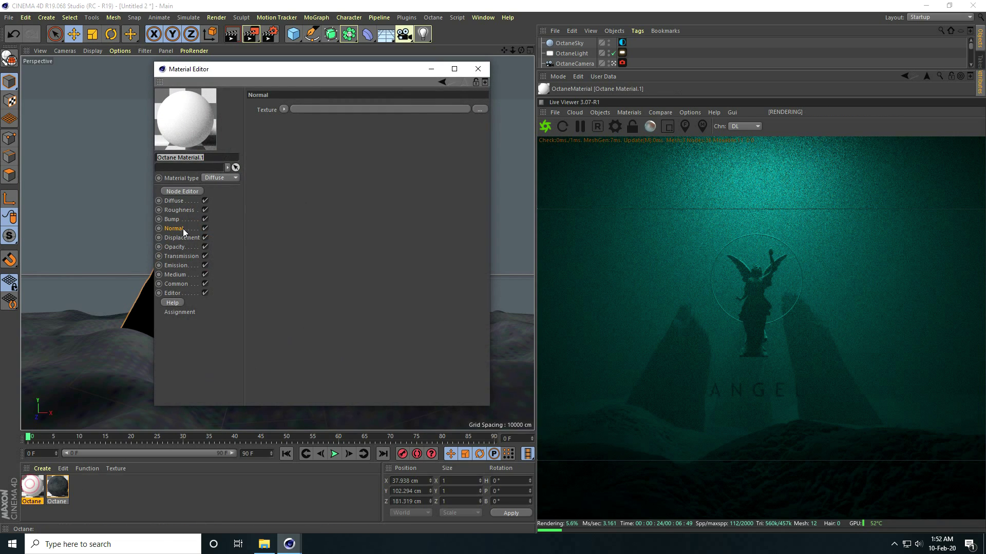
# Give it Blackbody emission with a full-brightness cyan RgbSpectrum texture
pyautogui.click(175, 265)
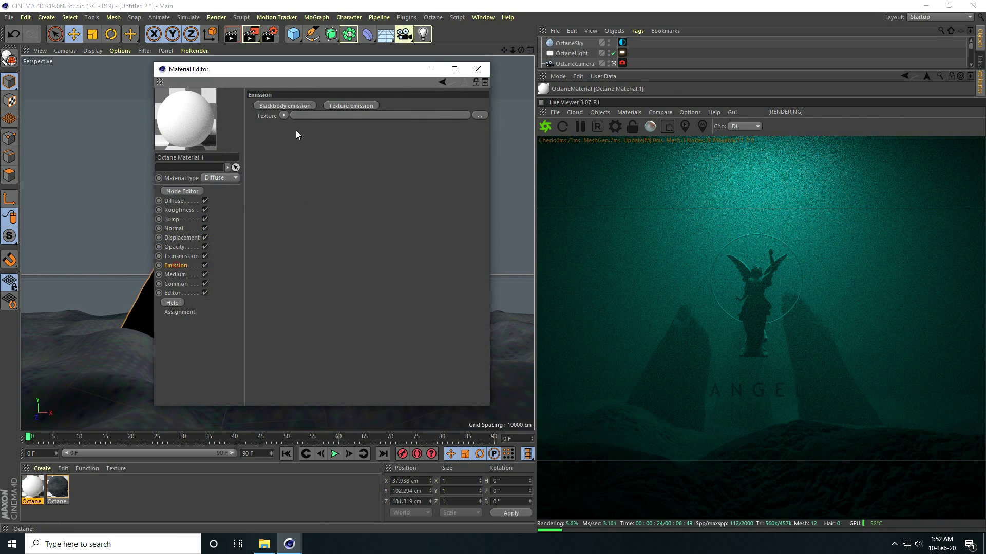
pyautogui.click(263, 106)
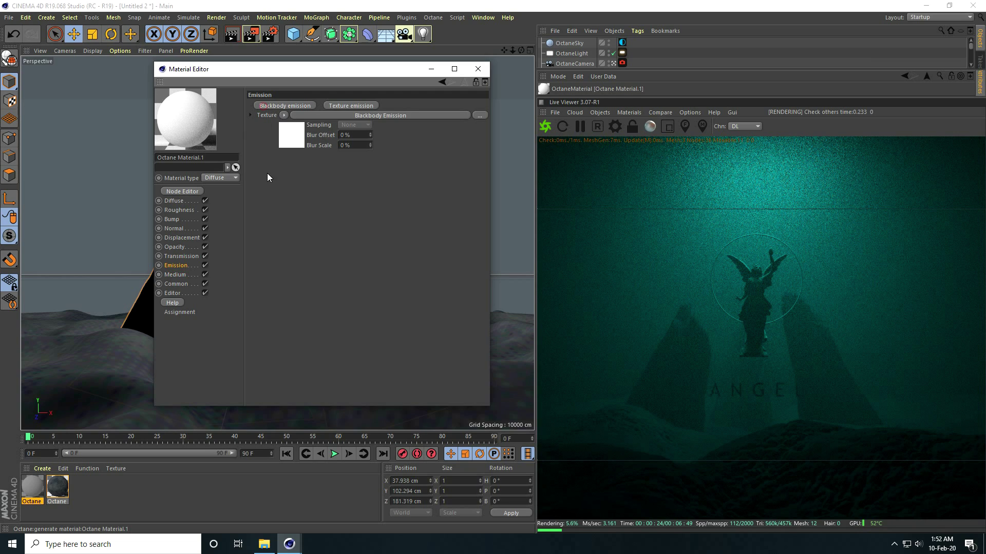
pyautogui.click(297, 137)
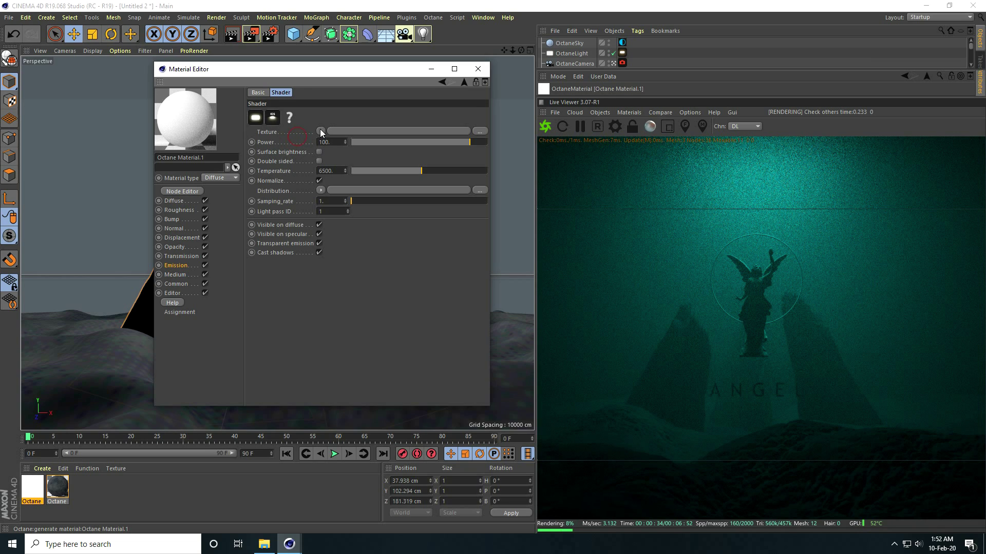
pyautogui.moveTo(347, 325)
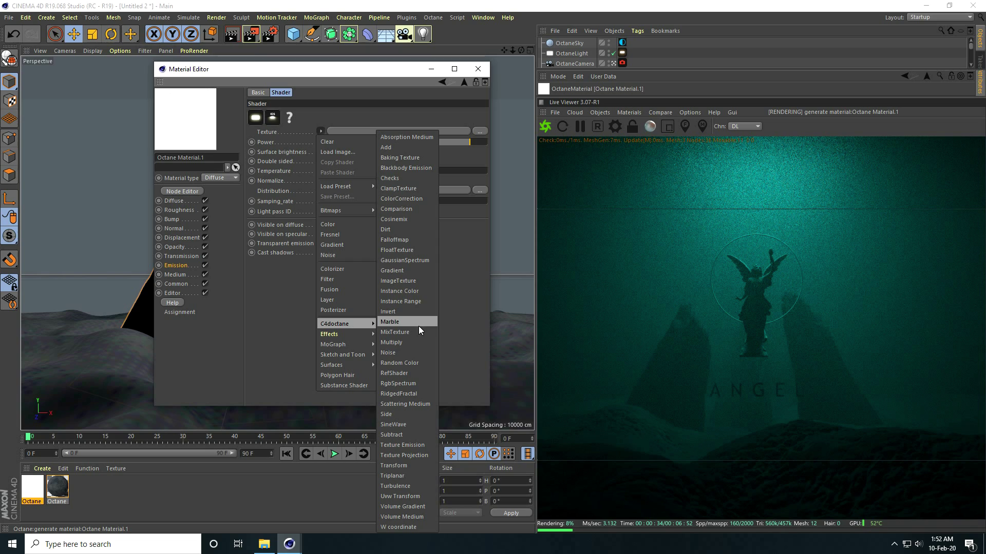
pyautogui.click(402, 386)
pyautogui.click(330, 149)
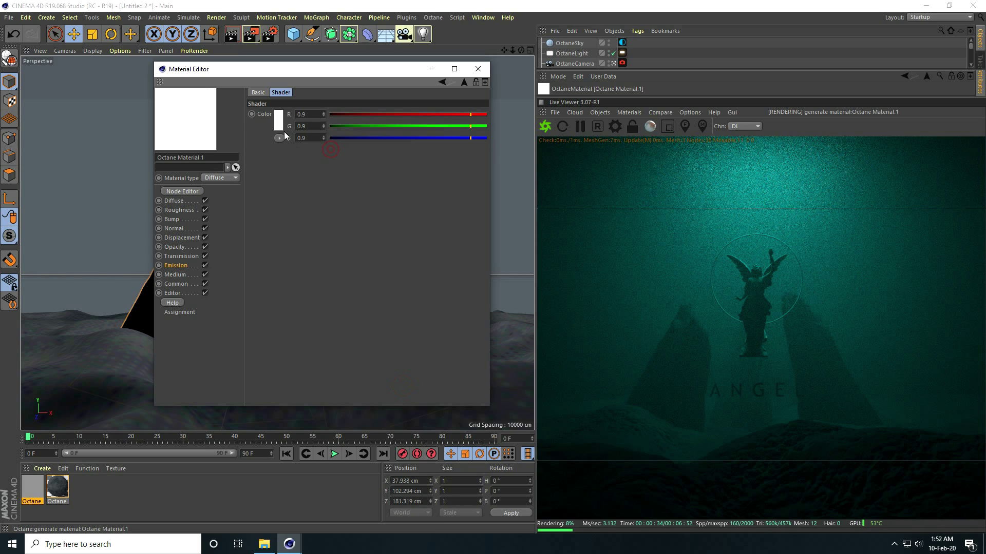
pyautogui.click(279, 120)
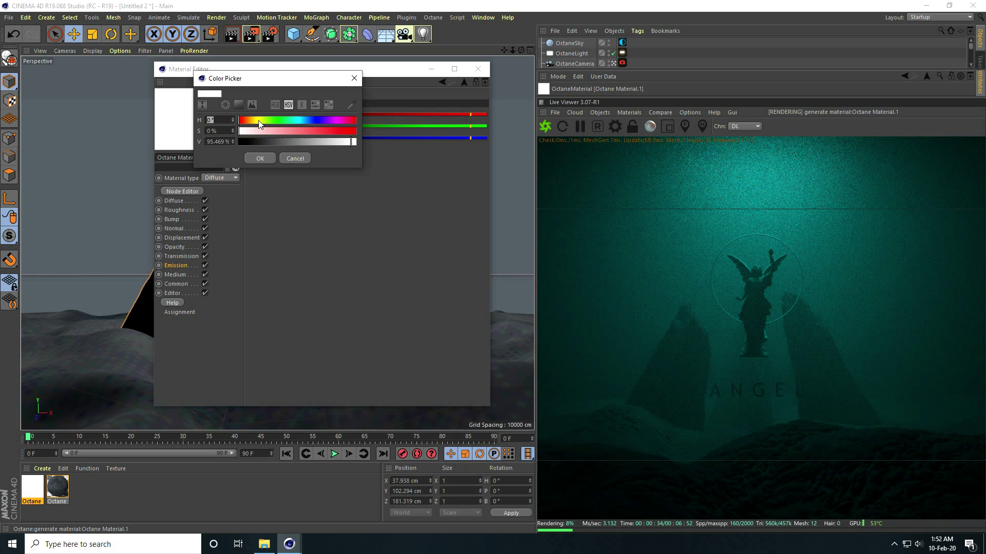
pyautogui.moveTo(314, 122); pyautogui.dragTo(389, 134)
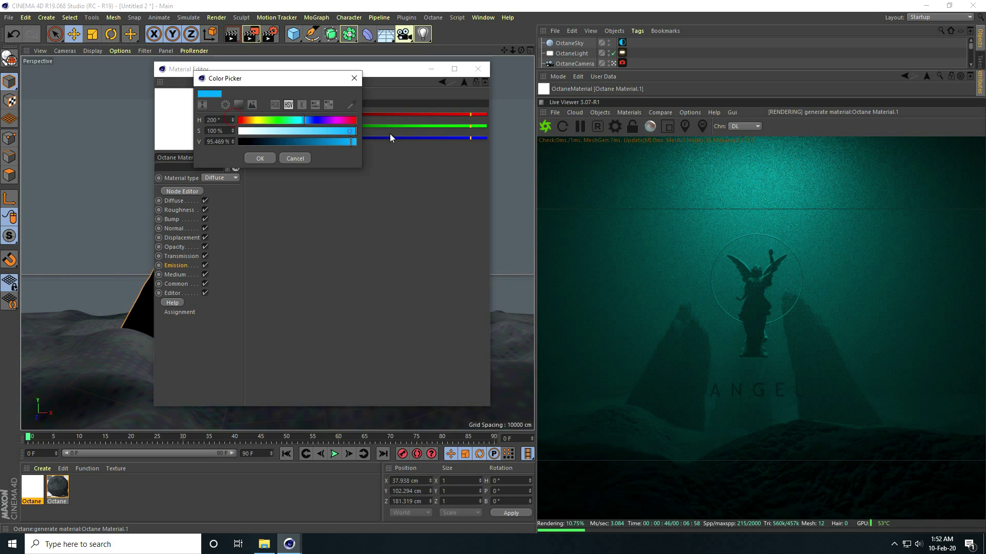
pyautogui.click(354, 142)
pyautogui.click(260, 158)
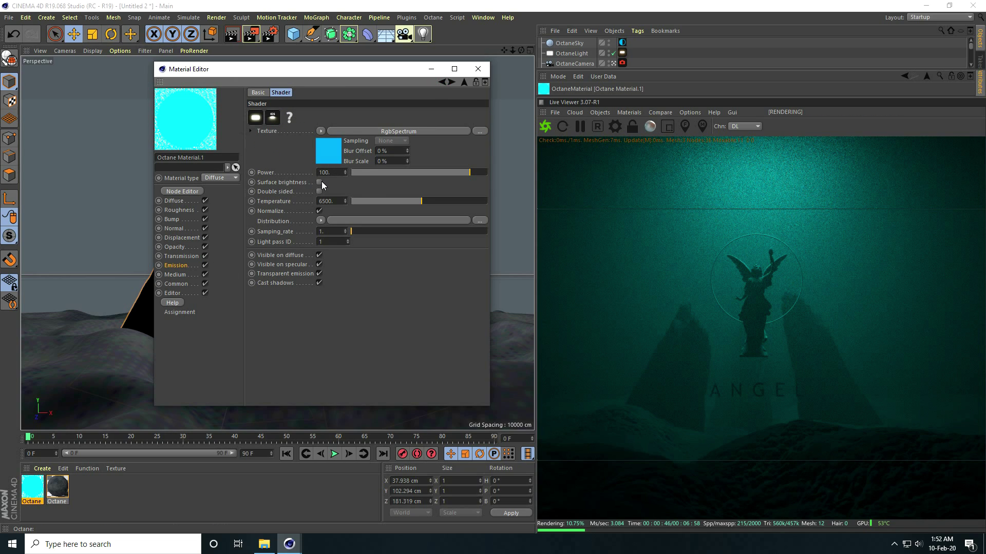
# Enable Surface brightness, set emission power to 150, and apply the material to the Torus
pyautogui.click(320, 182)
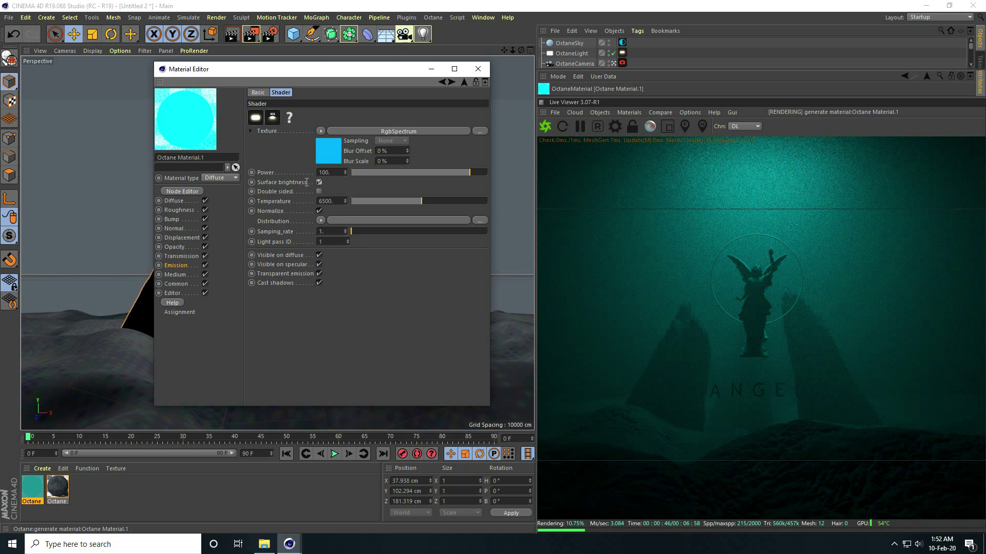
pyautogui.moveTo(335, 173); pyautogui.dragTo(311, 171)
pyautogui.write('150')
pyautogui.click(477, 68)
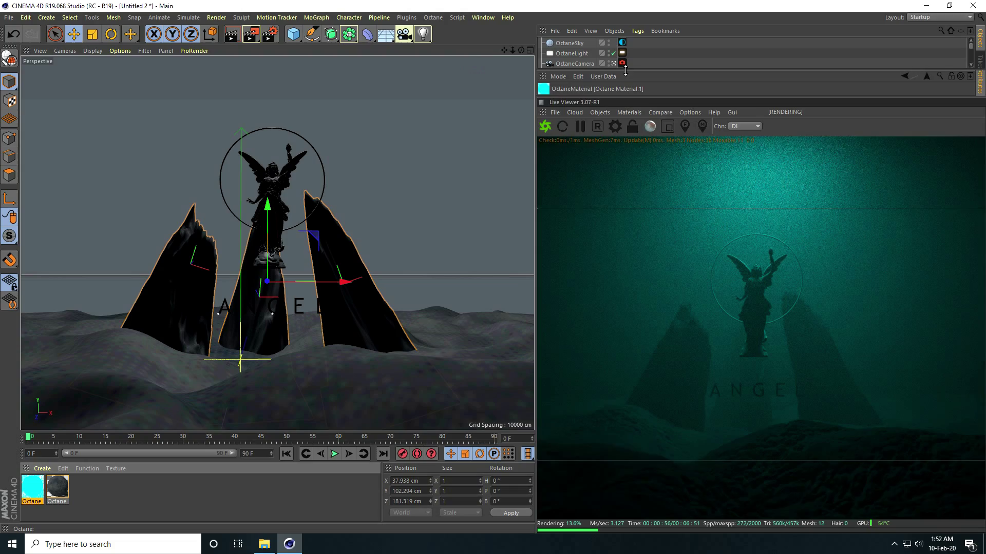
pyautogui.moveTo(617, 70); pyautogui.dragTo(617, 117)
pyautogui.moveTo(32, 488); pyautogui.dragTo(562, 79)
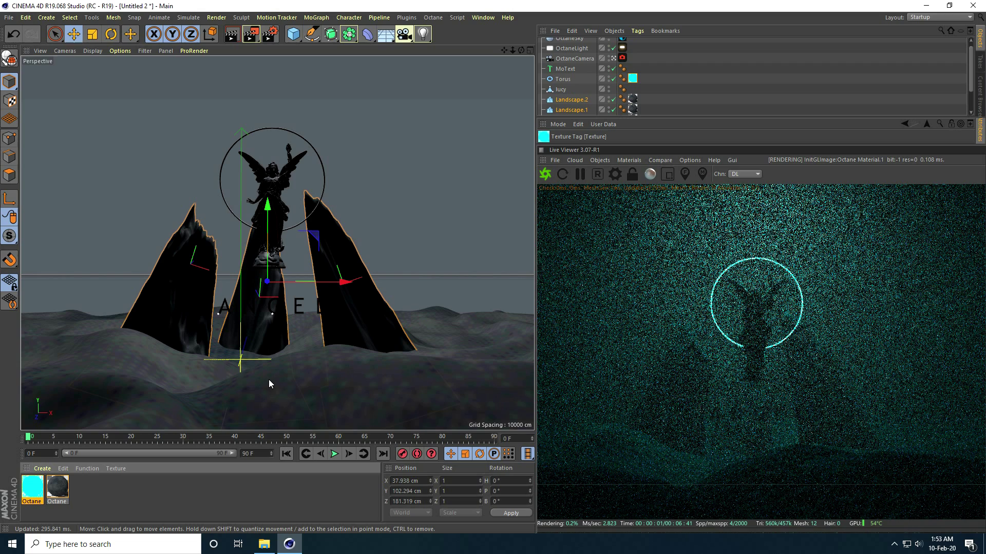
# Duplicate the cyan material with Ctrl+C/Ctrl+V and open the copy's editor
pyautogui.click(36, 489)
pyautogui.hotkey('ctrl', 'c')
pyautogui.hotkey('ctrl', 'v')
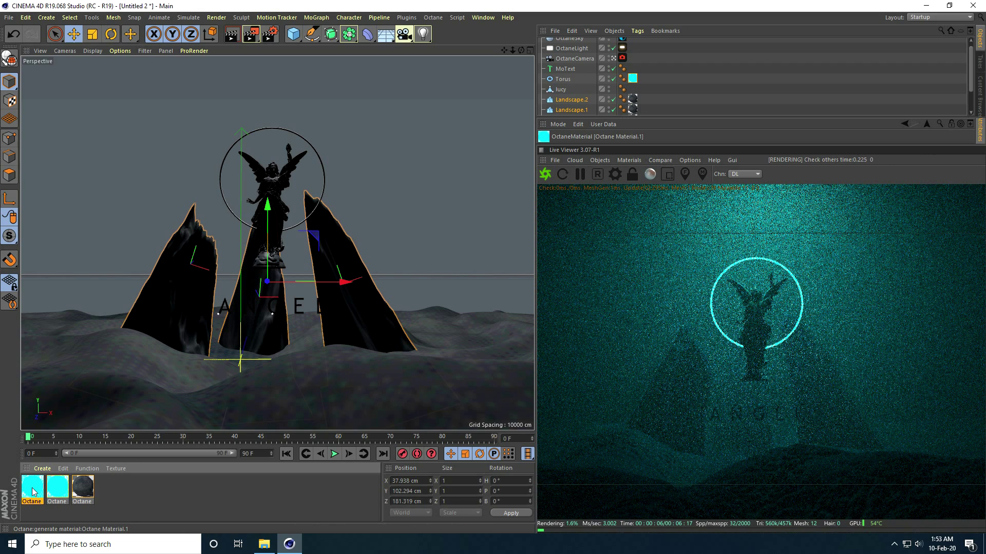
pyautogui.doubleClick(32, 486)
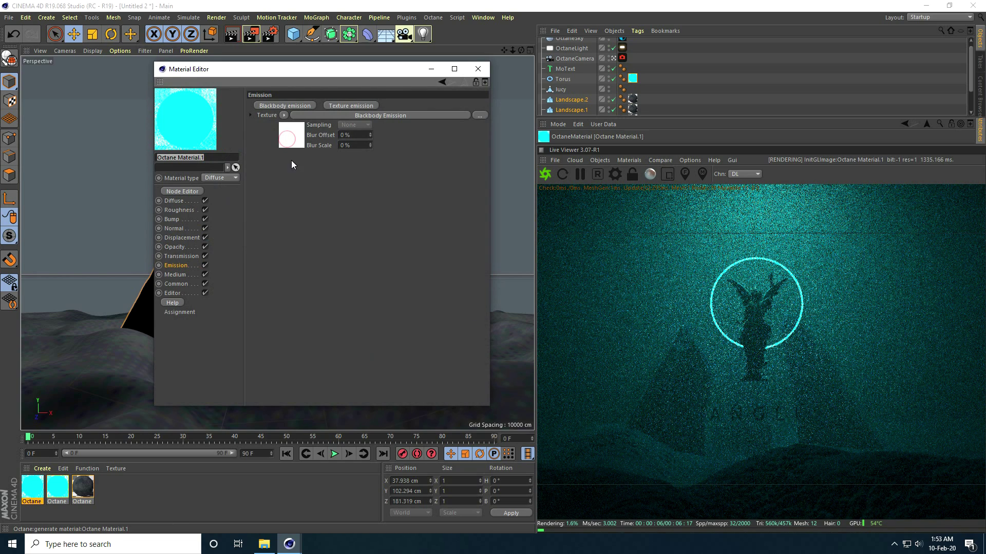
# Change the copy's RgbSpectrum emission colour to orange
pyautogui.click(294, 138)
pyautogui.click(336, 148)
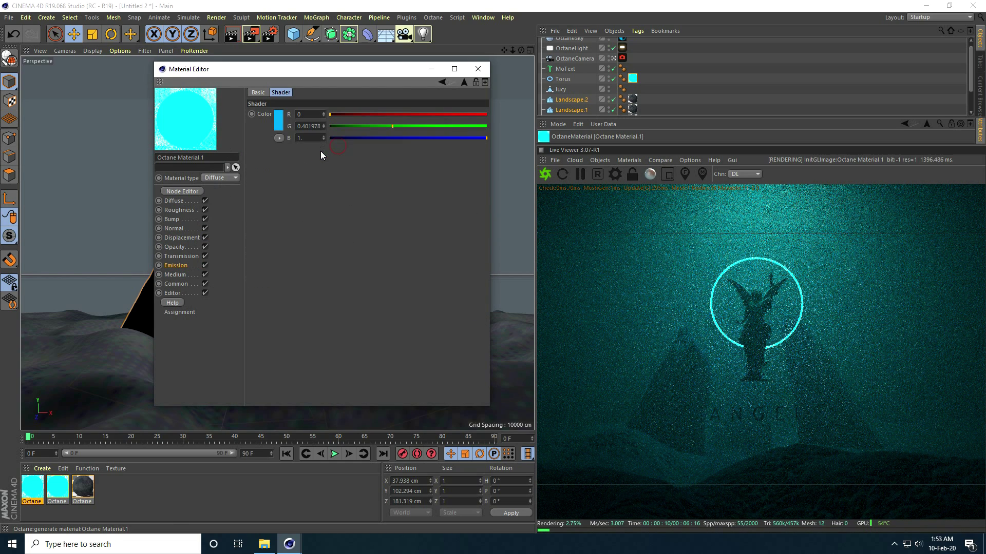
pyautogui.click(278, 120)
pyautogui.moveTo(296, 125); pyautogui.dragTo(256, 126)
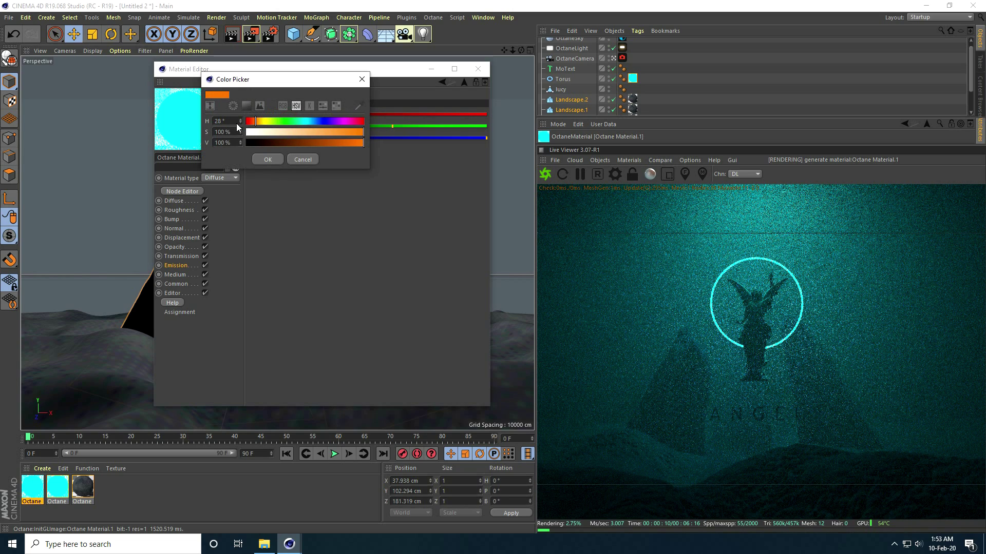
pyautogui.click(267, 159)
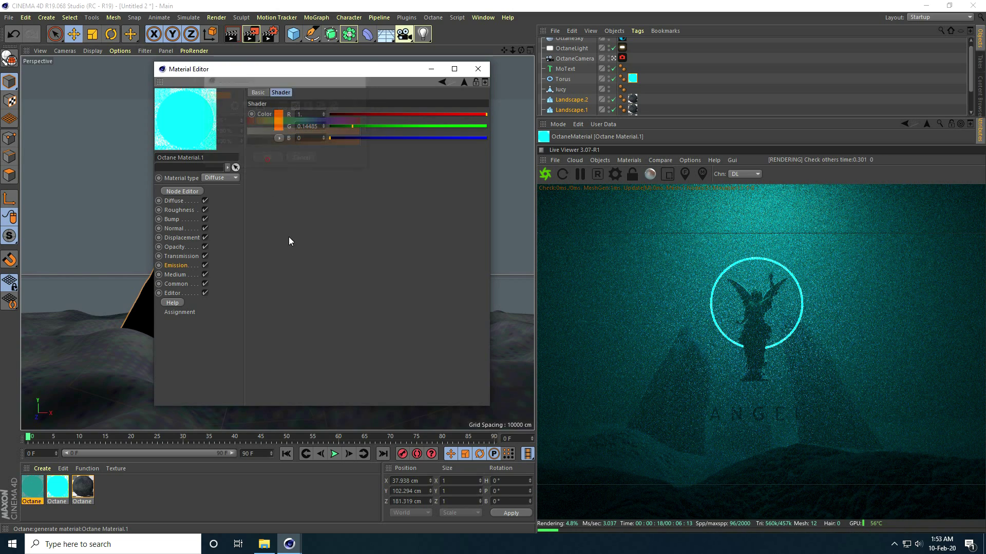
# Set emission power to 60 and apply the orange material to the ANGEL MoText
pyautogui.click(439, 81)
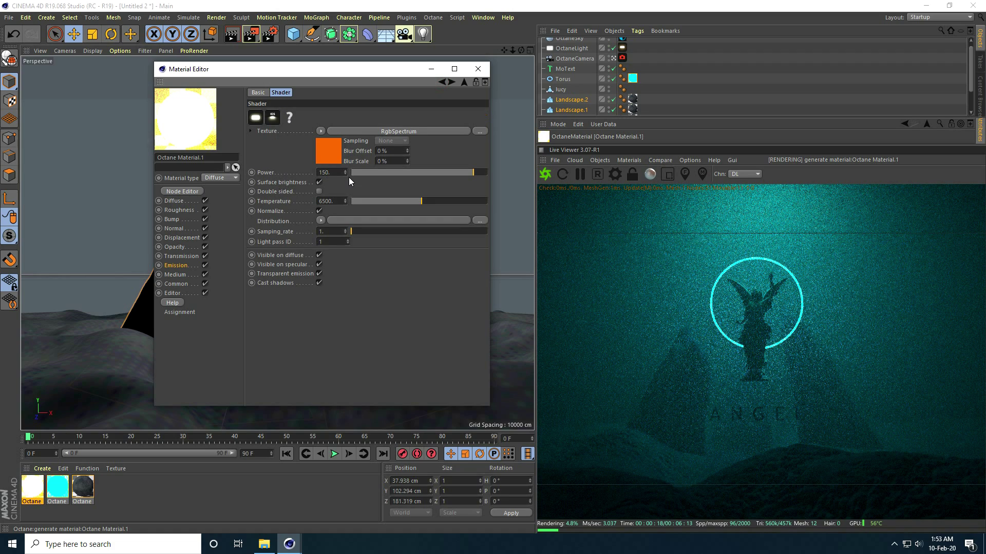
pyautogui.write('60')
pyautogui.press('Return')
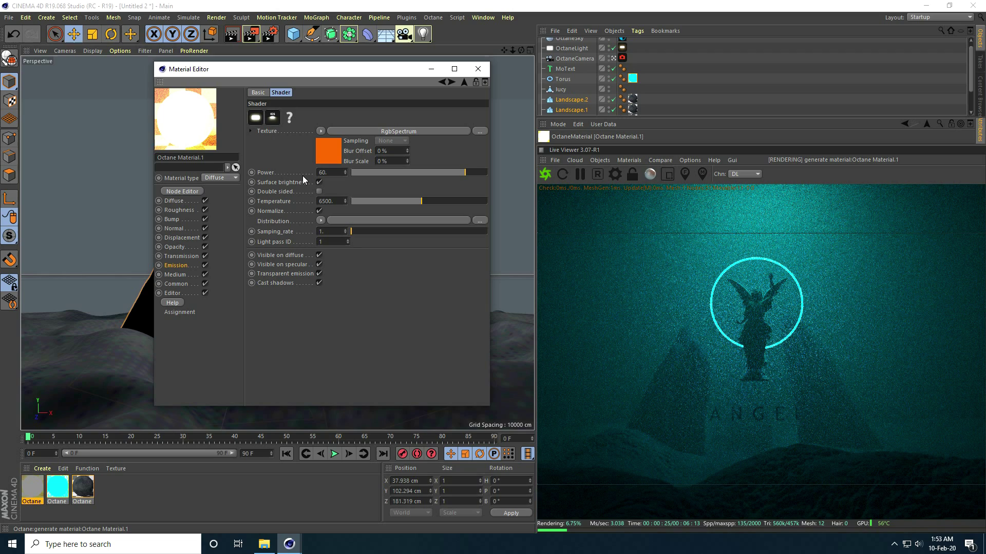
pyautogui.click(479, 70)
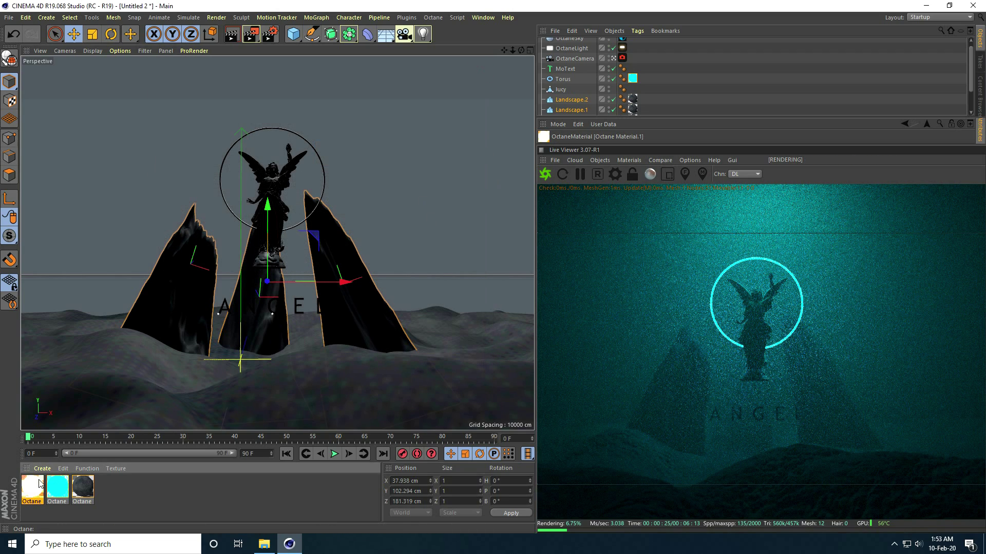
pyautogui.moveTo(225, 318); pyautogui.dragTo(566, 68)
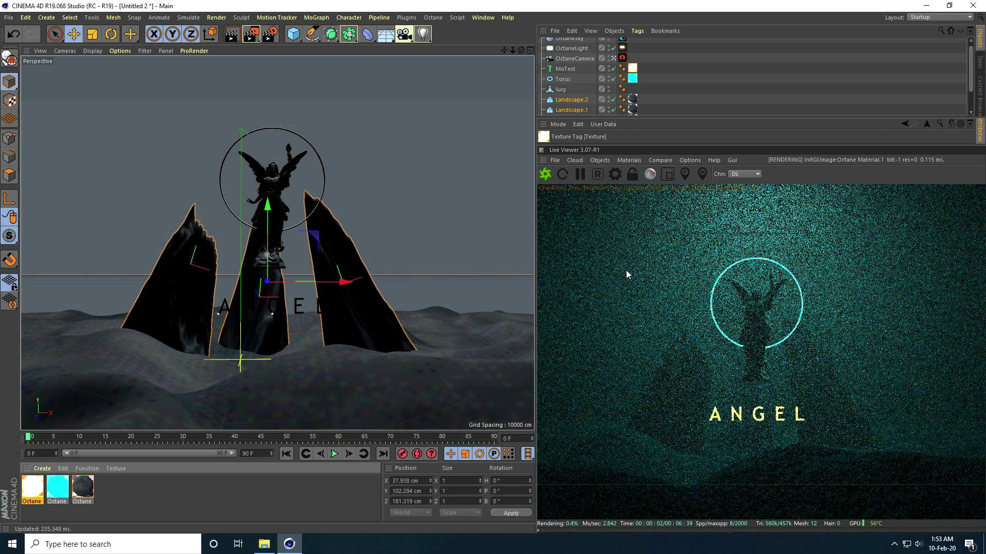
pyautogui.click(621, 58)
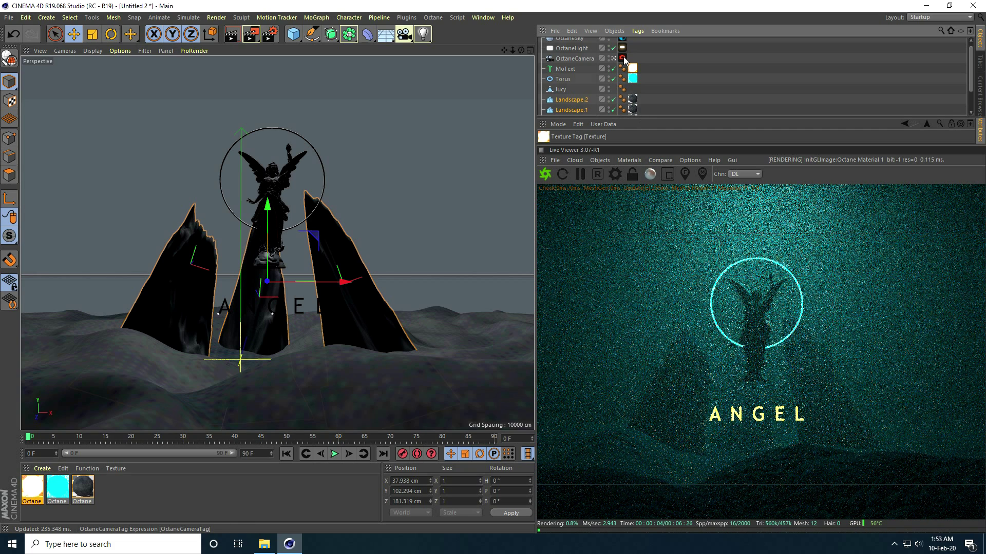
# Enable post-processing on the OctaneCamera tag with Bloom power 20
pyautogui.moveTo(660, 110); pyautogui.dragTo(676, 70)
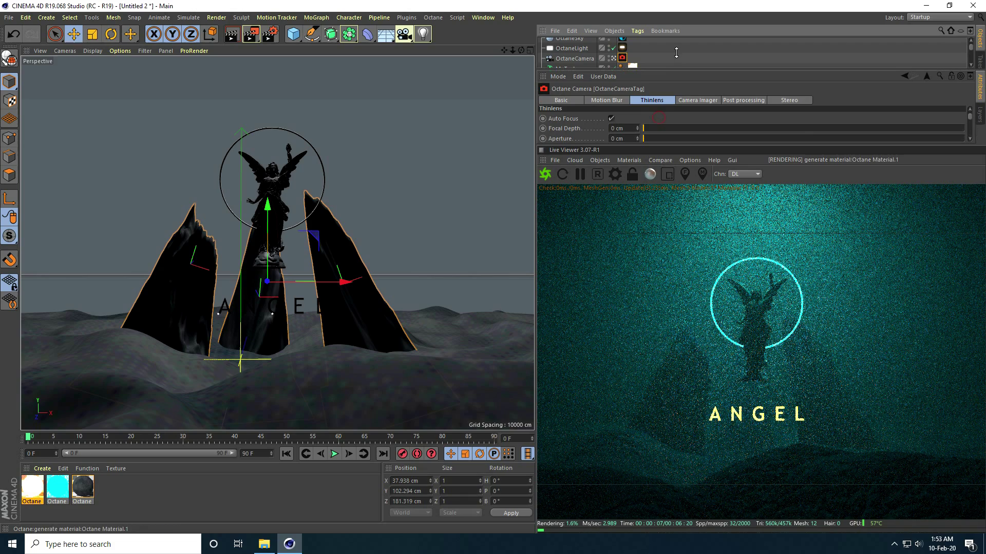
pyautogui.moveTo(677, 149); pyautogui.dragTo(678, 216)
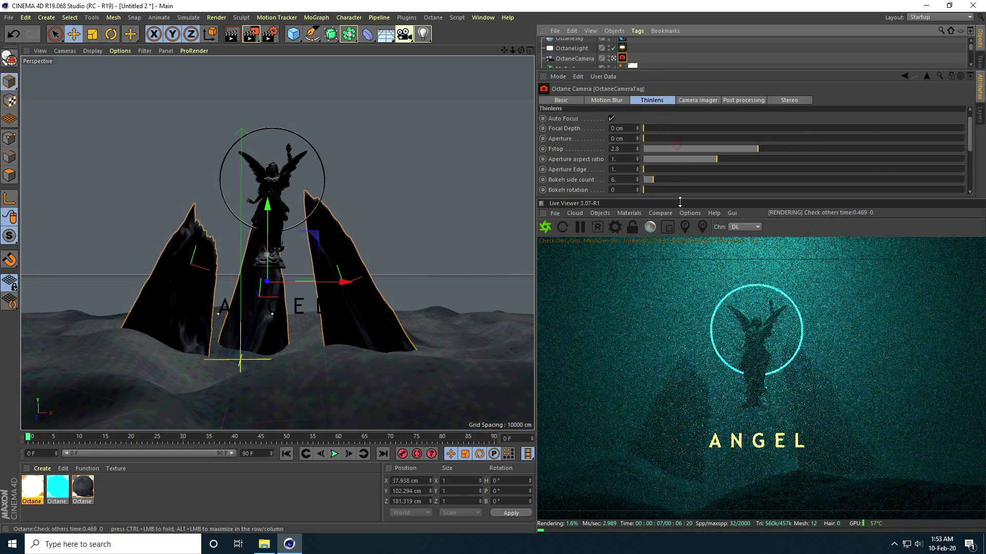
pyautogui.click(737, 98)
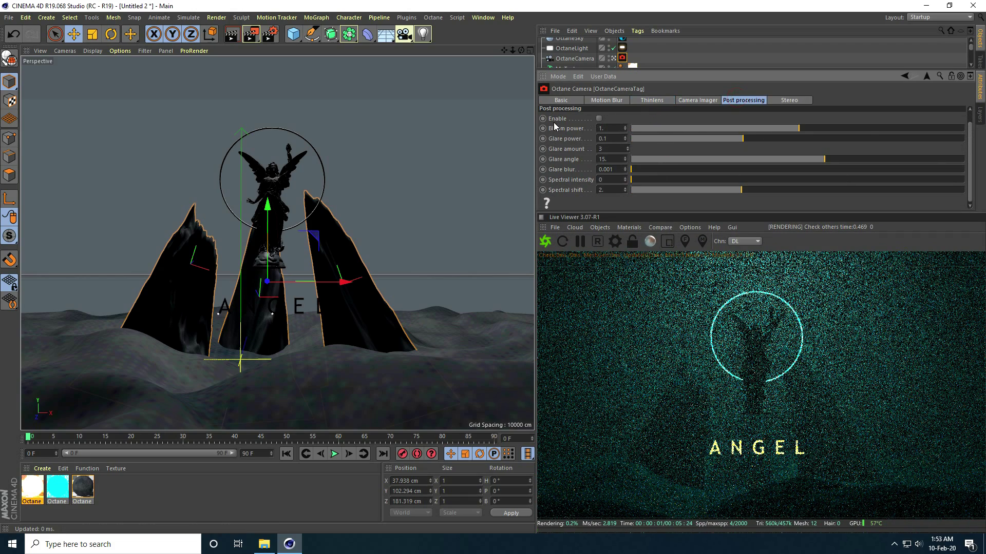
pyautogui.click(599, 119)
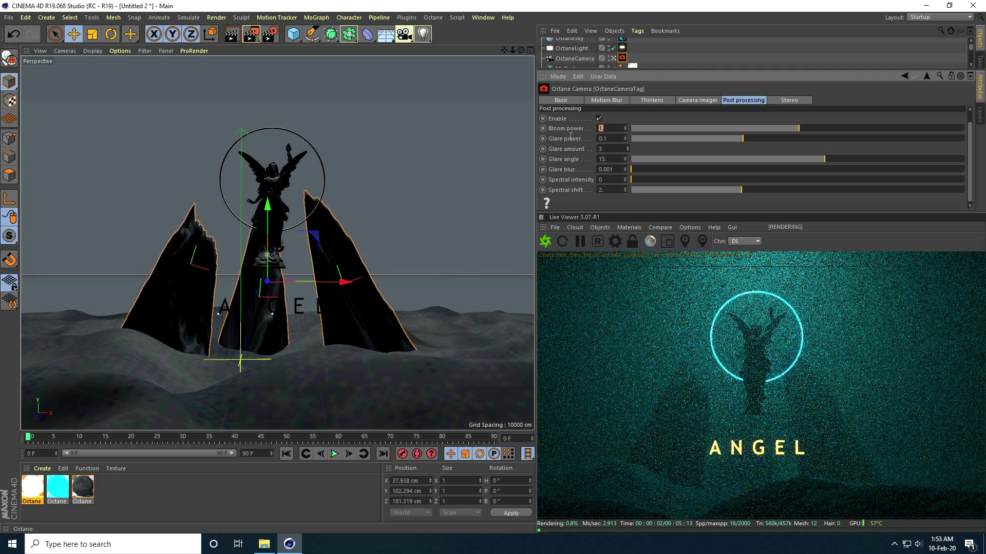
pyautogui.write('20')
pyautogui.press('Return')
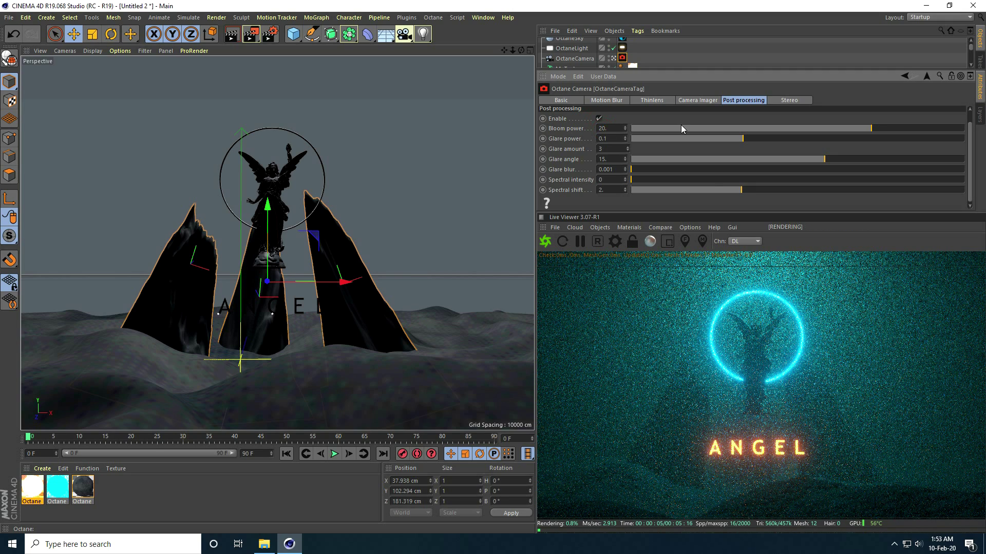
# In the Camera Imager, enable Neutral response and set Saturate to white to 0.1
pyautogui.click(684, 102)
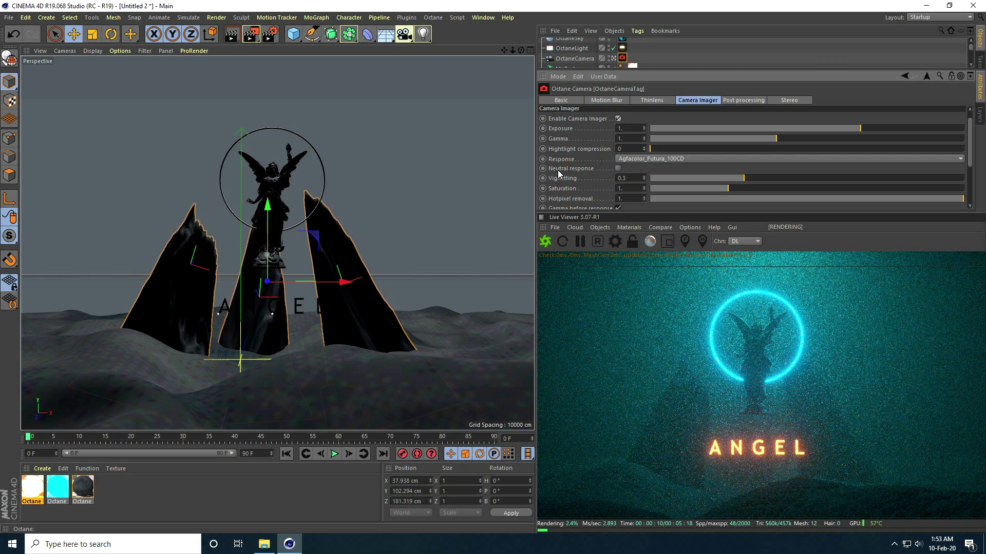
pyautogui.click(617, 169)
pyautogui.scroll(-1, 651, 203)
pyautogui.scroll(-5, 654, 198)
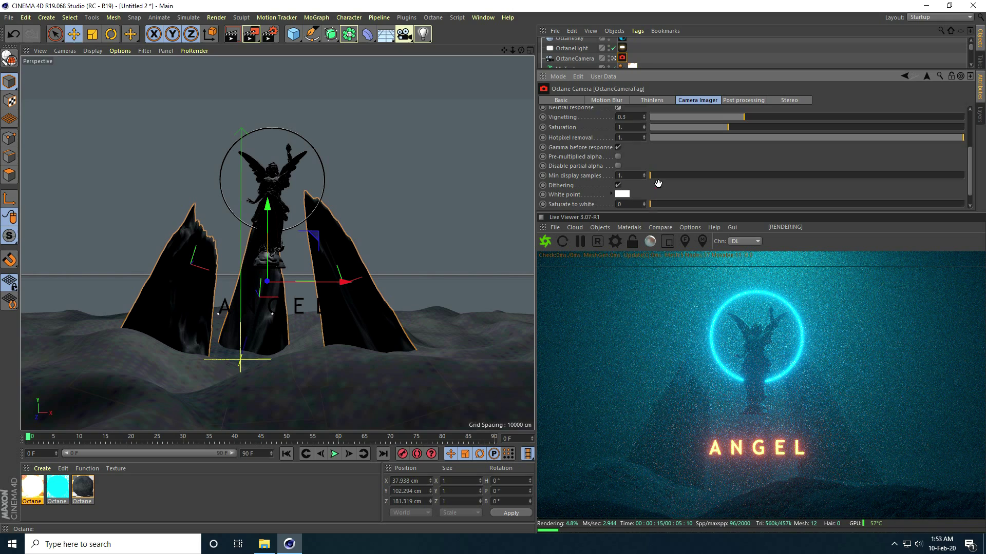
pyautogui.click(619, 188)
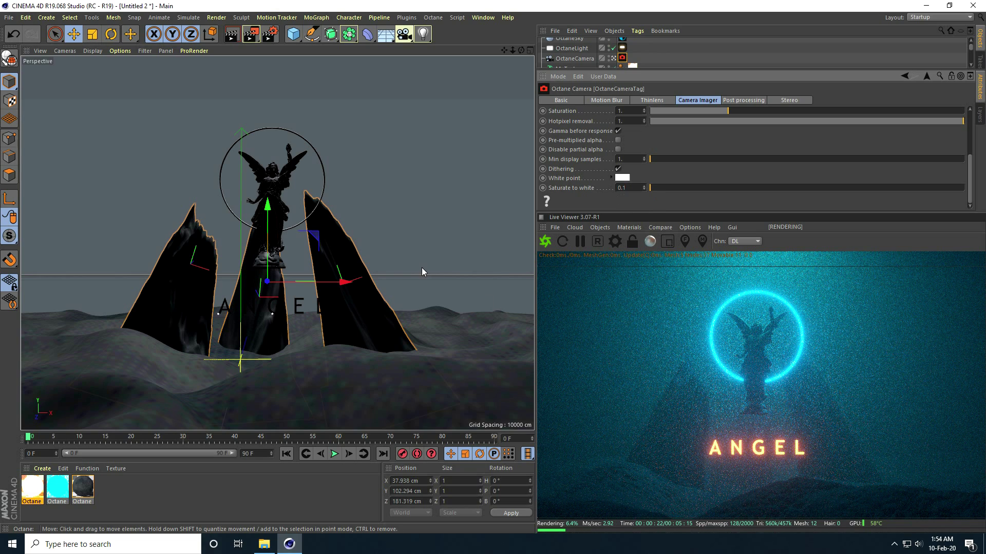
pyautogui.moveTo(666, 72); pyautogui.dragTo(667, 158)
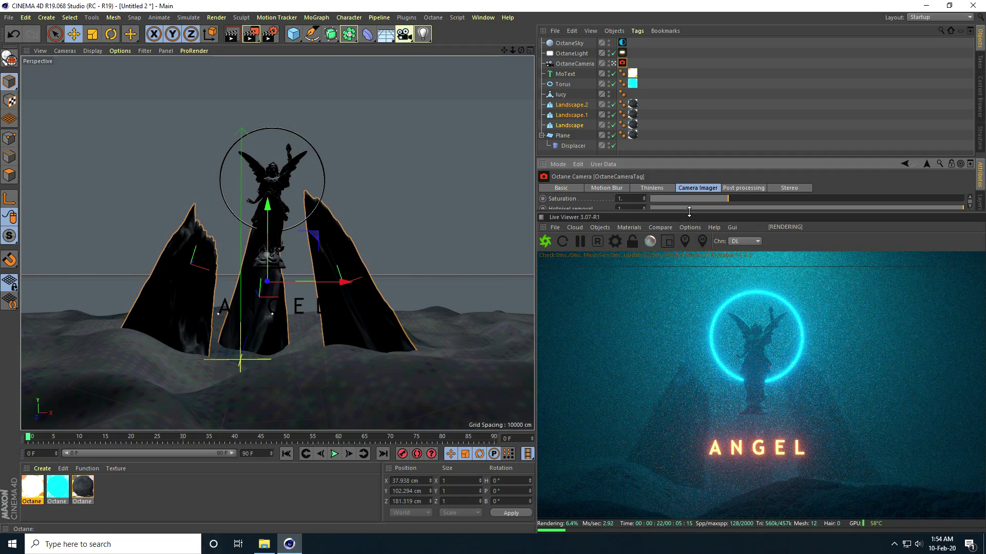
# Lower the OctaneLight from about Y 526 cm to 473 cm and enlarge the Live Viewer panel
pyautogui.moveTo(689, 217); pyautogui.dragTo(690, 134)
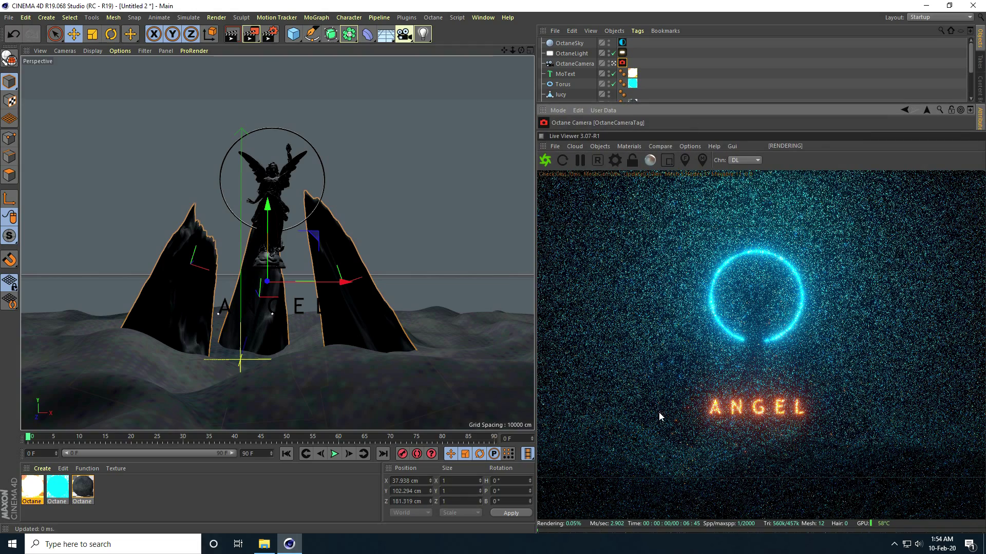
pyautogui.click(565, 54)
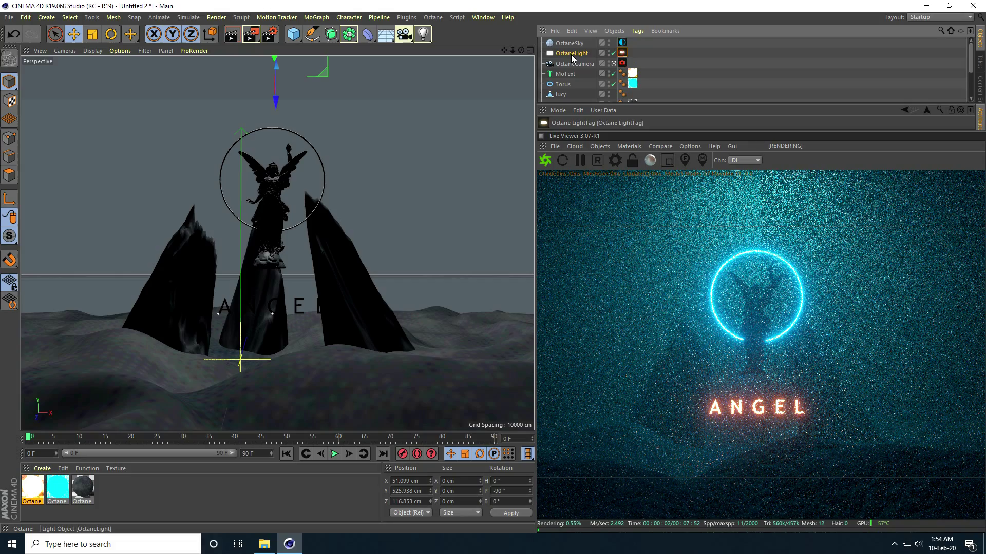
pyautogui.moveTo(279, 102); pyautogui.dragTo(283, 135)
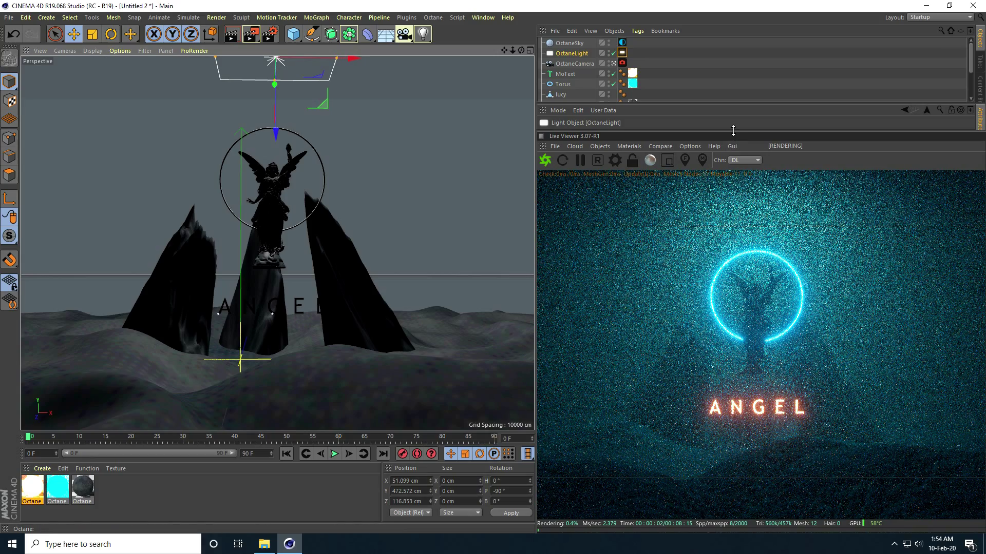
pyautogui.moveTo(736, 136); pyautogui.dragTo(736, 111)
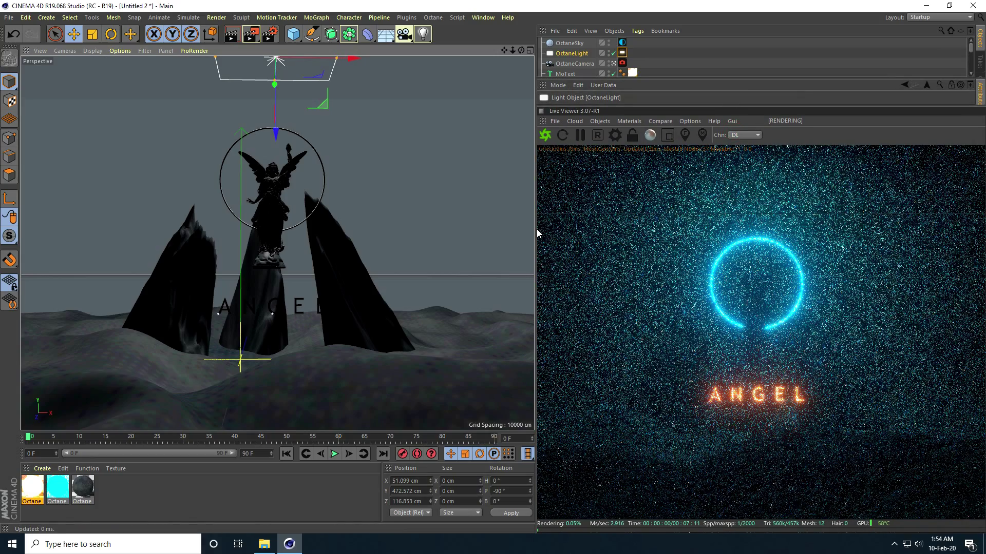
pyautogui.moveTo(537, 234); pyautogui.dragTo(525, 234)
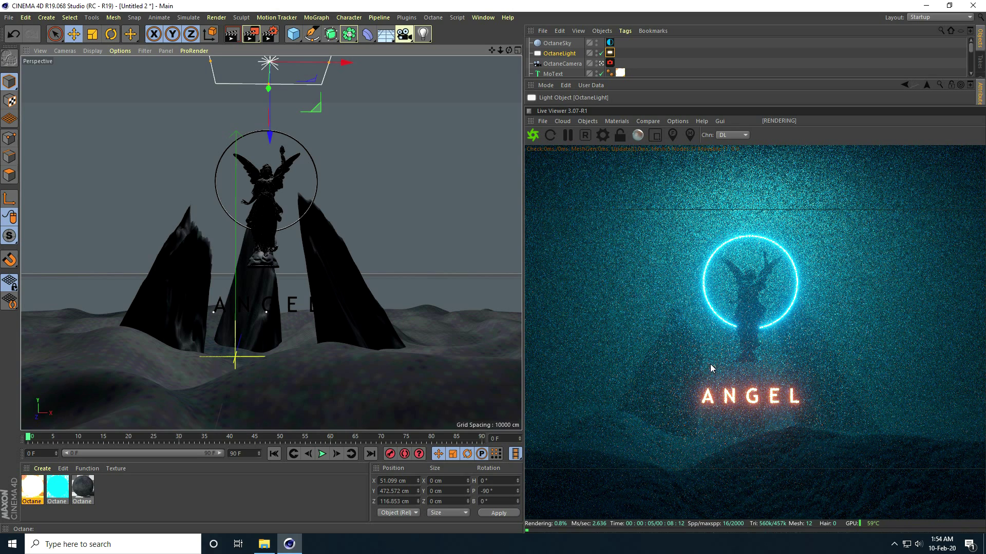
pyautogui.click(264, 544)
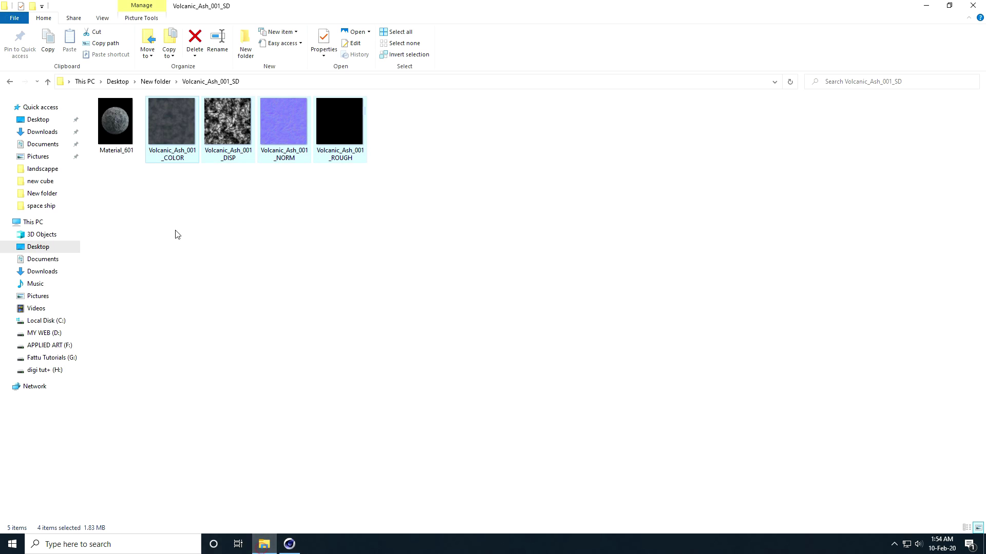
pyautogui.click(10, 82)
pyautogui.doubleClick(338, 134)
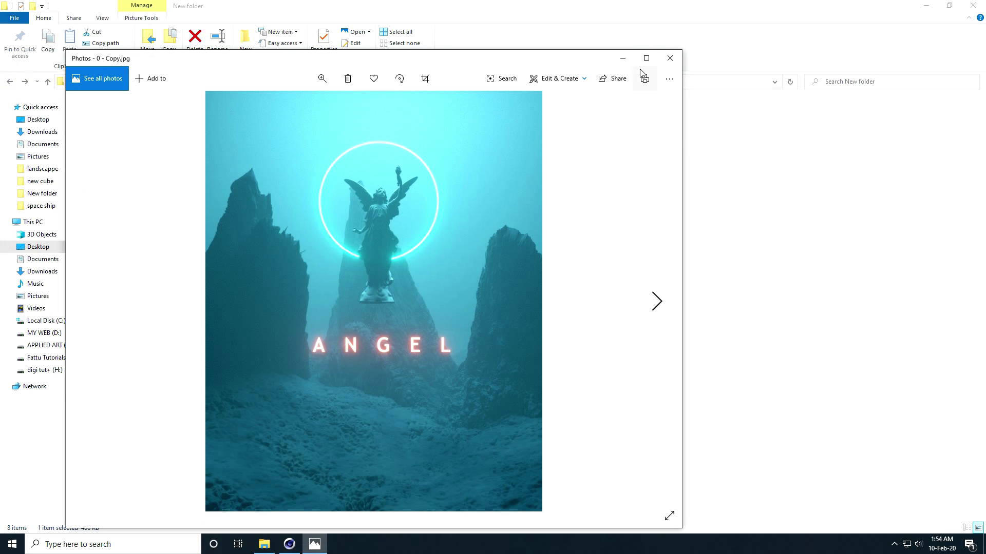
pyautogui.click(647, 58)
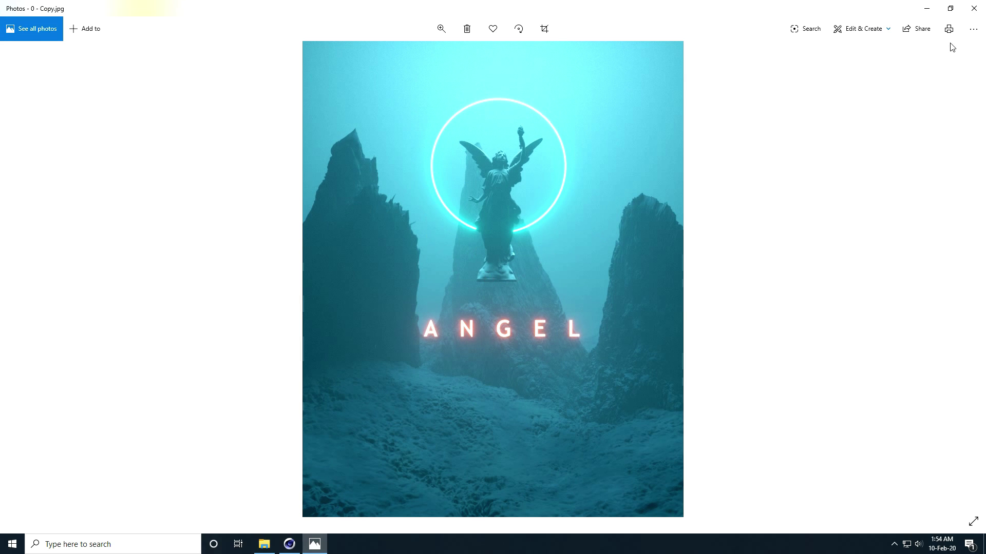
pyautogui.click(971, 11)
pyautogui.click(300, 548)
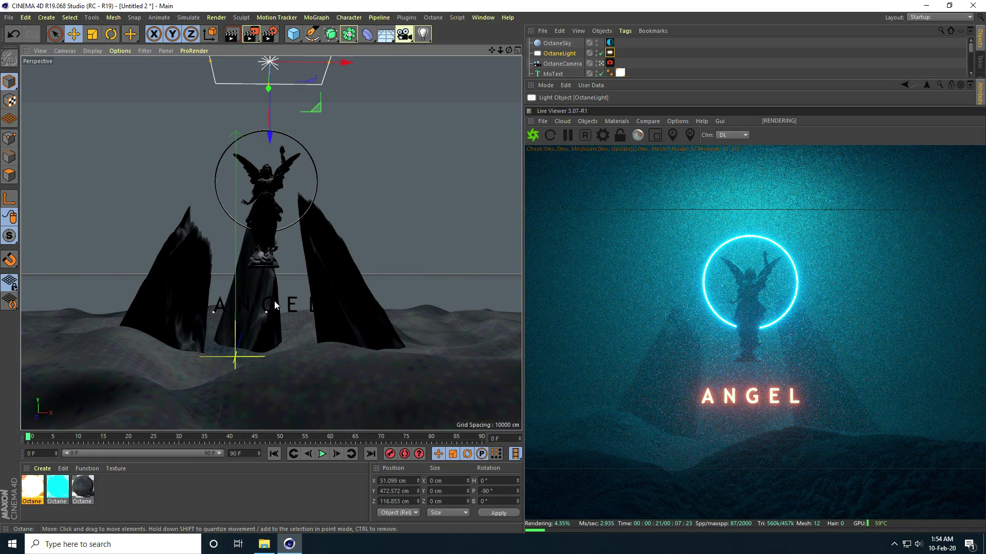
# Leave the Octane camera view and move the Landscape.2 rock wedge up and left
pyautogui.click(601, 63)
pyautogui.keyDown('alt'); pyautogui.moveTo(386, 239); pyautogui.dragTo(269, 276); pyautogui.keyUp('alt')
pyautogui.click(269, 276)
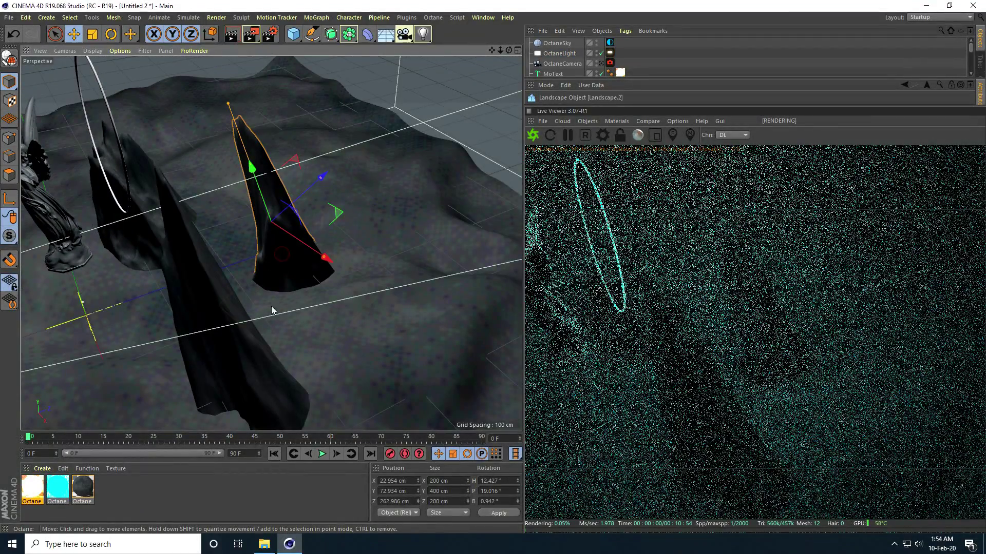
pyautogui.moveTo(314, 186); pyautogui.dragTo(276, 244)
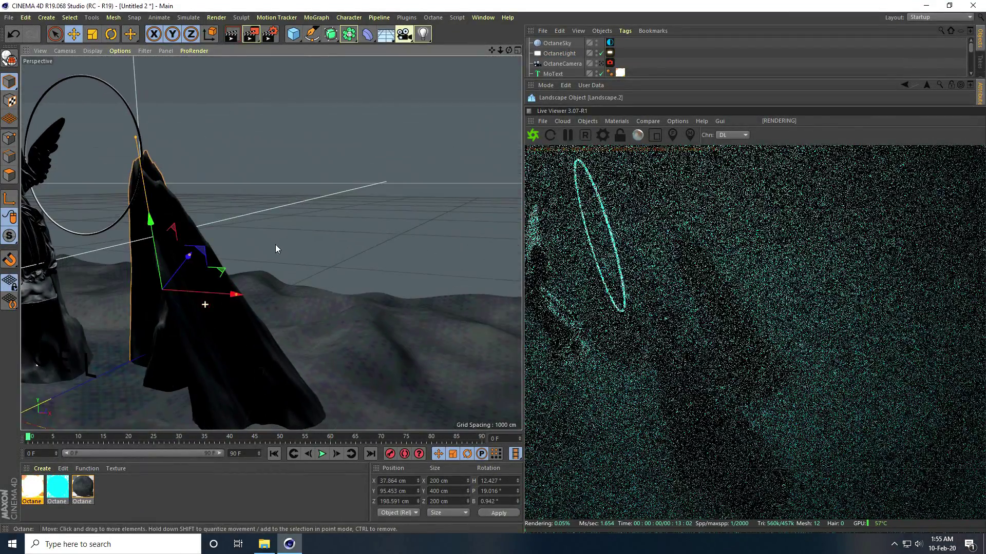
# Move Landscape.1 up and left, and shift the left Landscape rock wedge right
pyautogui.click(207, 368)
pyautogui.keyDown('alt'); pyautogui.moveTo(208, 367); pyautogui.dragTo(288, 316); pyautogui.keyUp('alt')
pyautogui.moveTo(265, 226); pyautogui.dragTo(236, 220)
pyautogui.keyDown('alt'); pyautogui.moveTo(208, 279); pyautogui.dragTo(364, 229); pyautogui.keyUp('alt')
pyautogui.click(101, 260)
pyautogui.moveTo(188, 240); pyautogui.dragTo(196, 243)
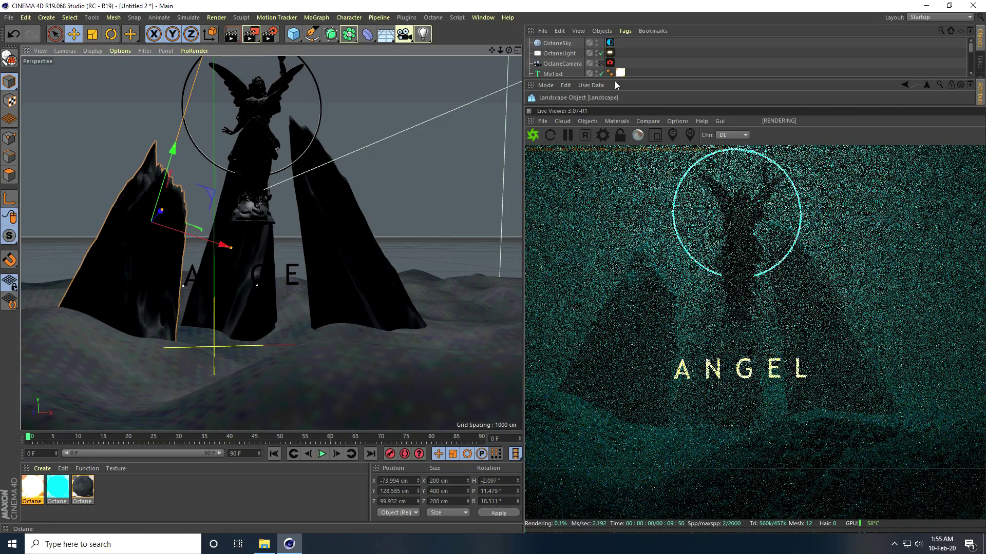
# Return to the OctaneCamera view and open the reference image 0 - Copy.jpg in Photos
pyautogui.click(601, 63)
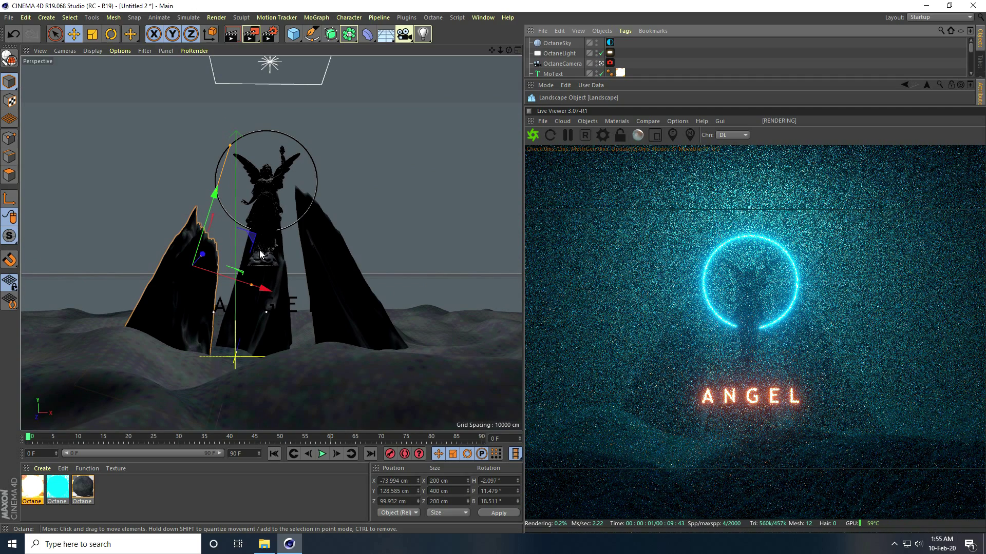
pyautogui.click(263, 545)
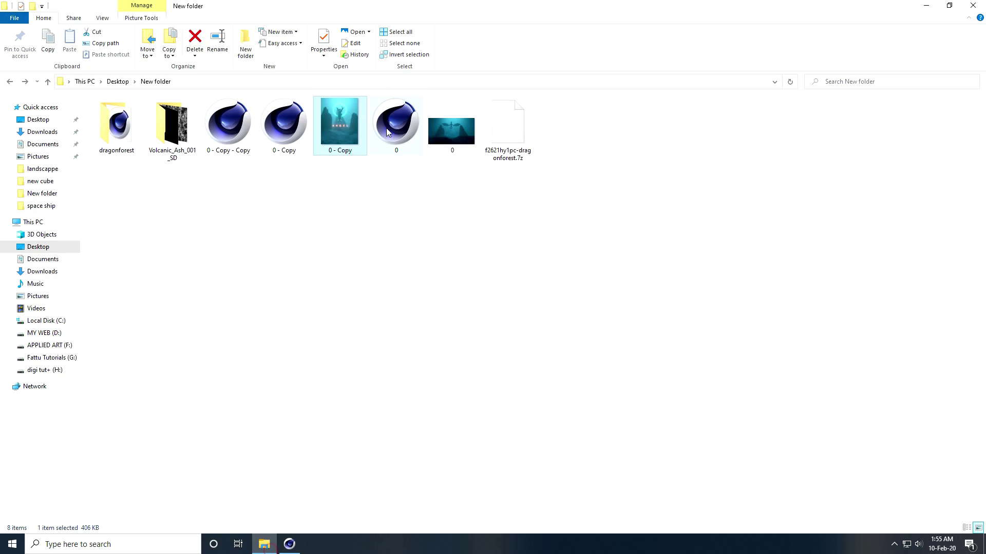
pyautogui.doubleClick(349, 137)
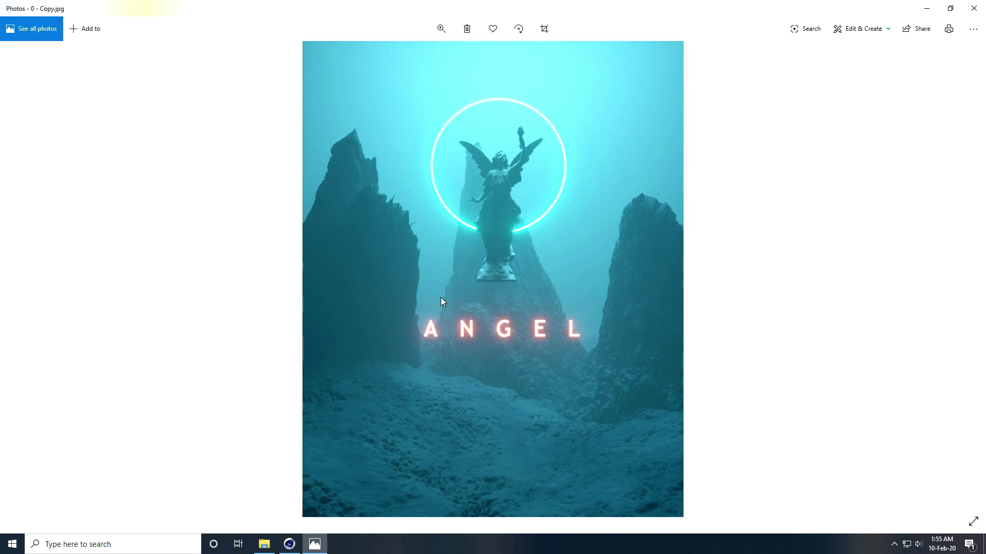